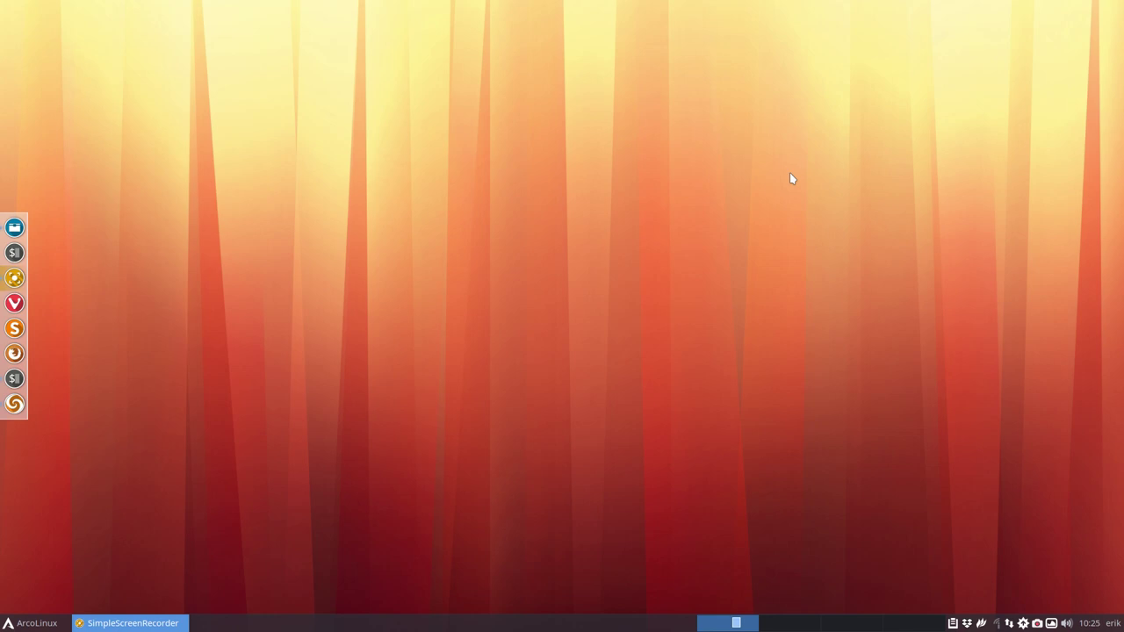
Open a maximized terminal and search the package repositories with "yay indicator"
{"action": "left_click", "coordinate": [269, 154]}
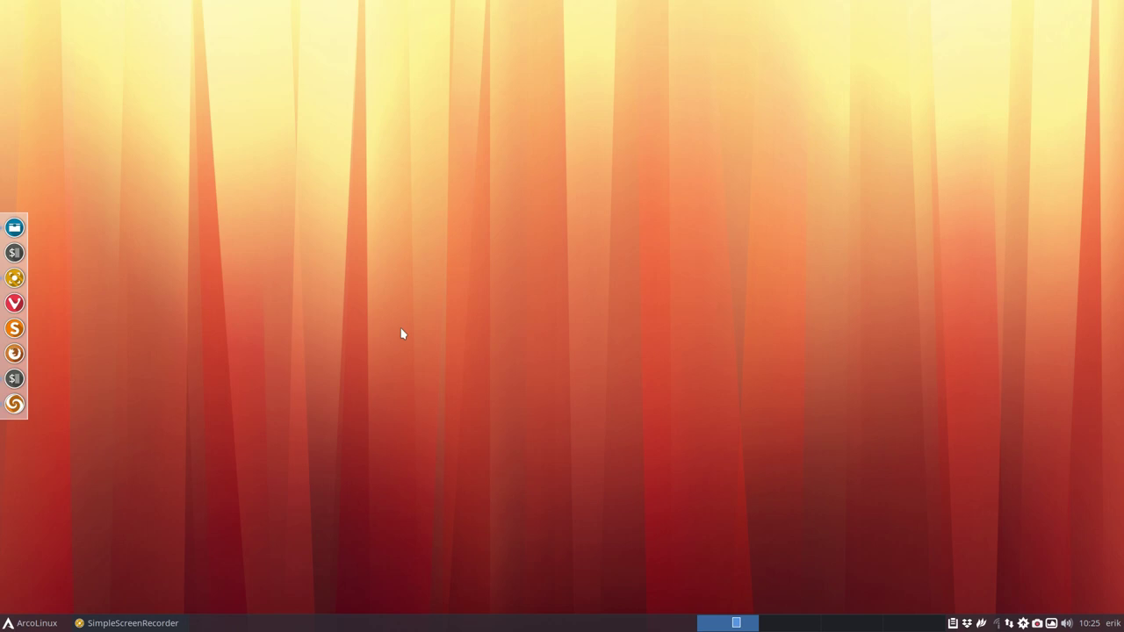
{"action": "key", "text": "super+Return"}
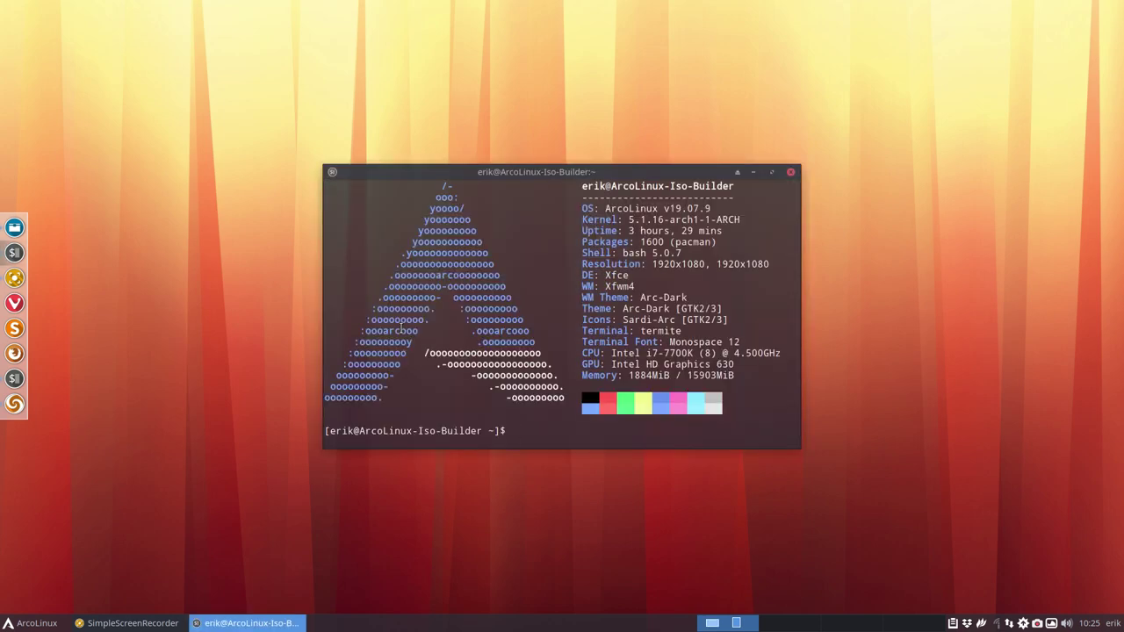
{"action": "type", "text": "yay indici"}
{"action": "key", "text": "BackSpace"}
{"action": "type", "text": "ator"}
{"action": "key", "text": "Return"}
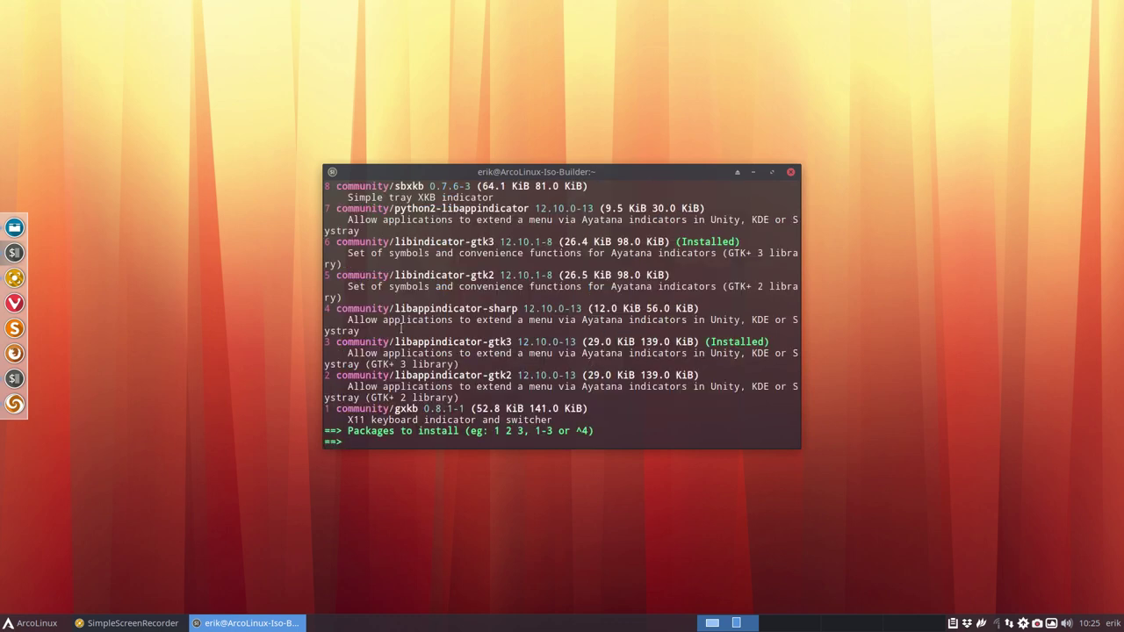
{"action": "double_click", "coordinate": [587, 169]}
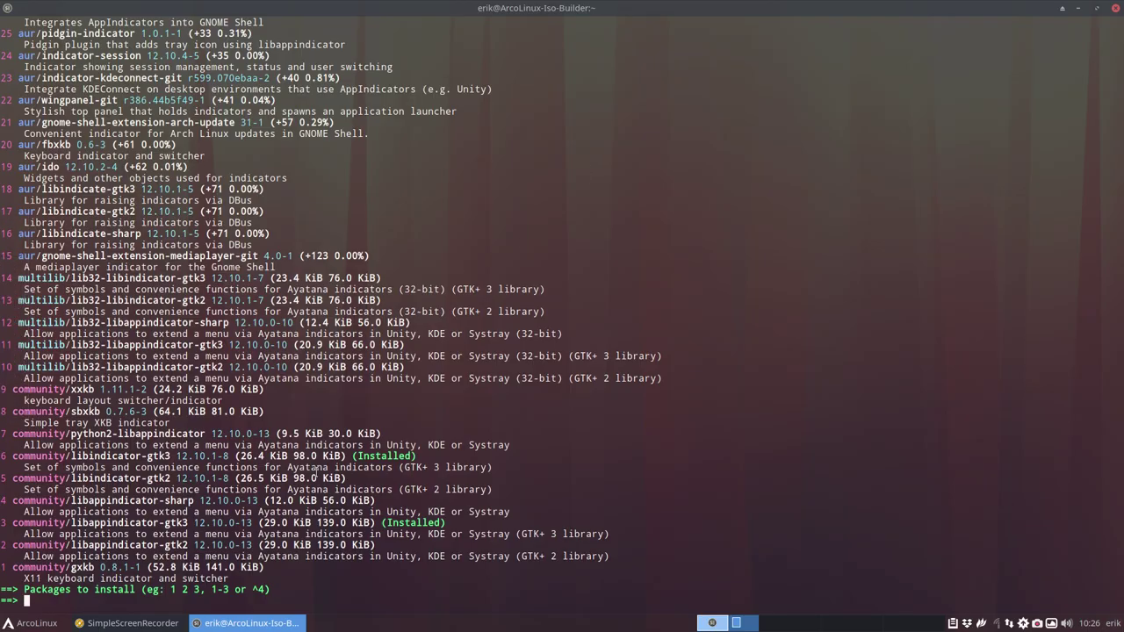
Cancel the package selection and narrow the repository search with "yay appindicator"
{"action": "key", "text": "ctrl+c"}
{"action": "key", "text": "Up"}
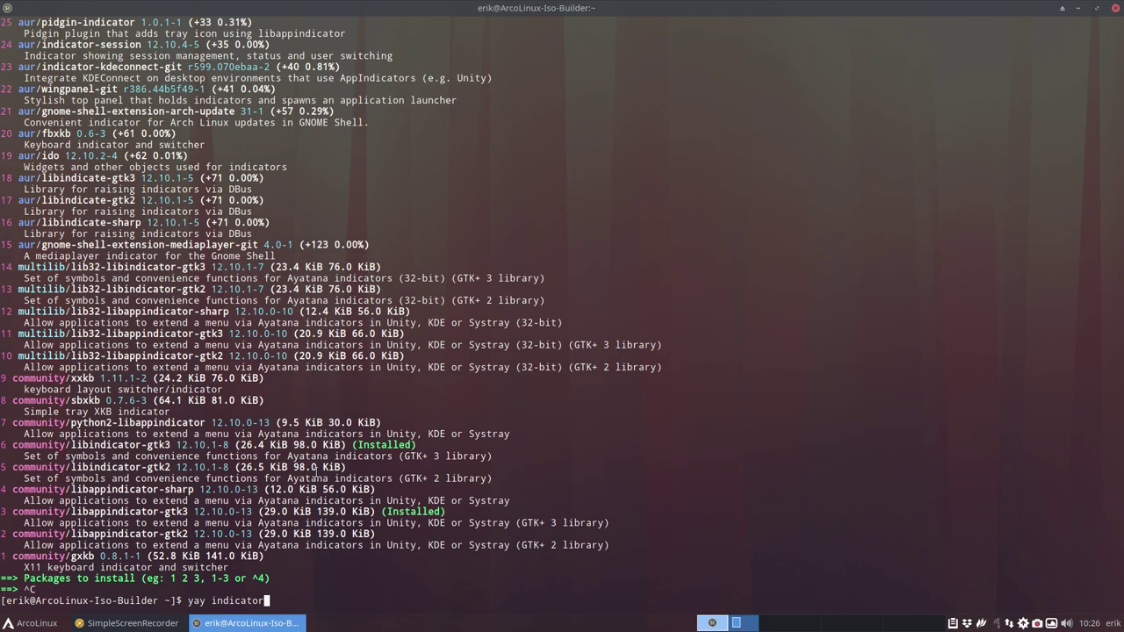
{"action": "key", "text": "BackSpace"}
{"action": "type", "text": "r"}
{"action": "key", "text": "Left"}
{"action": "key", "text": "Left"}
{"action": "key", "text": "Left"}
{"action": "key", "text": "Left"}
{"action": "key", "text": "Left"}
{"action": "key", "text": "Left"}
{"action": "key", "text": "Left"}
{"action": "key", "text": "Left"}
{"action": "key", "text": "Left"}
{"action": "type", "text": "app"}
{"action": "key", "text": "Return"}
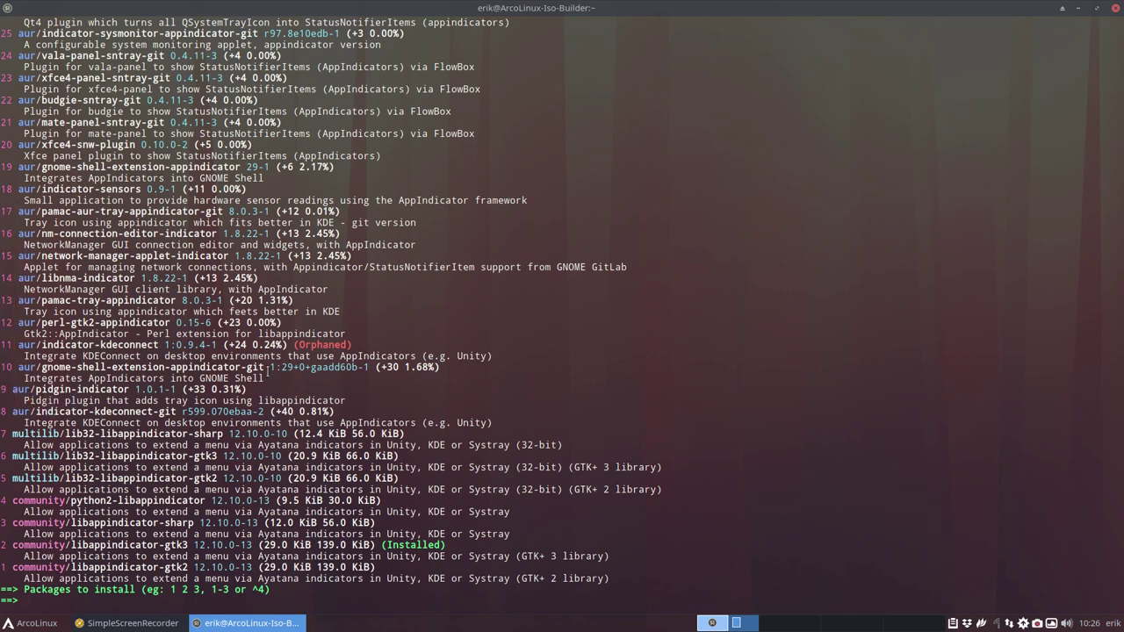
Copy the package name gnome-shell-extension-appindicator-git from the terminal's package list
{"action": "left_click_drag", "start_coordinate": [267, 367], "coordinate": [41, 367]}
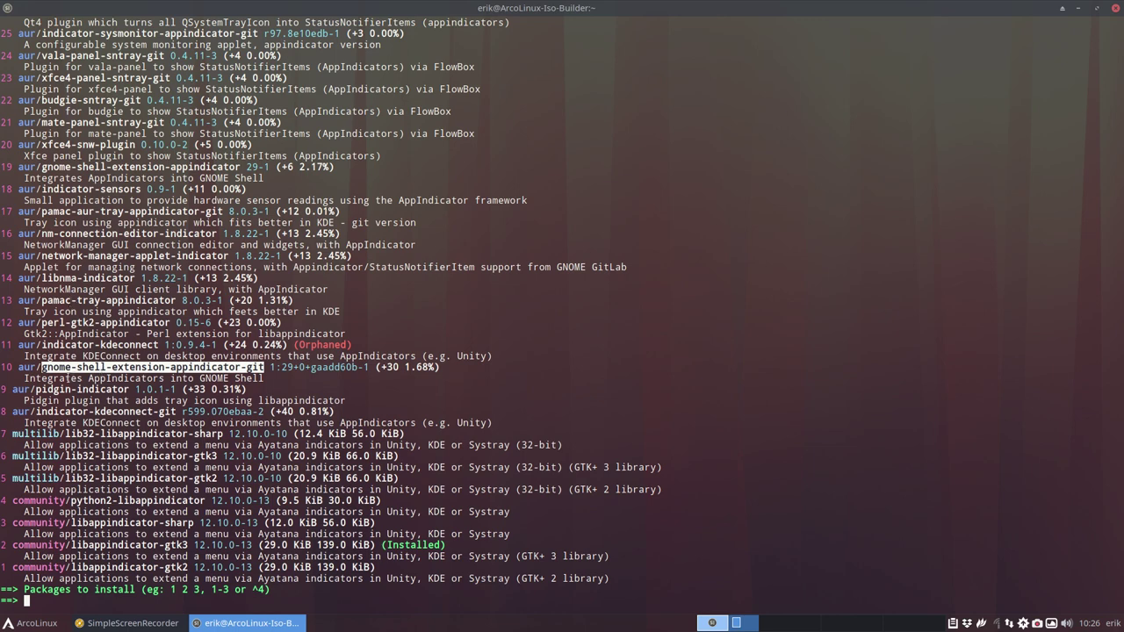
{"action": "left_click", "coordinate": [228, 369]}
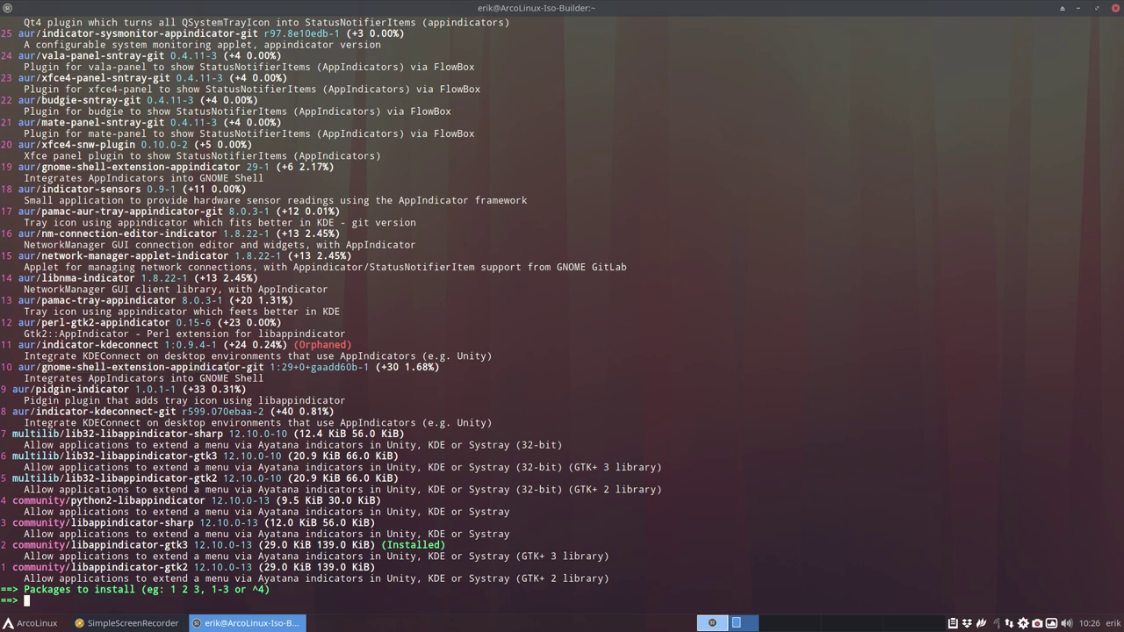
{"action": "left_click_drag", "start_coordinate": [265, 367], "coordinate": [39, 367]}
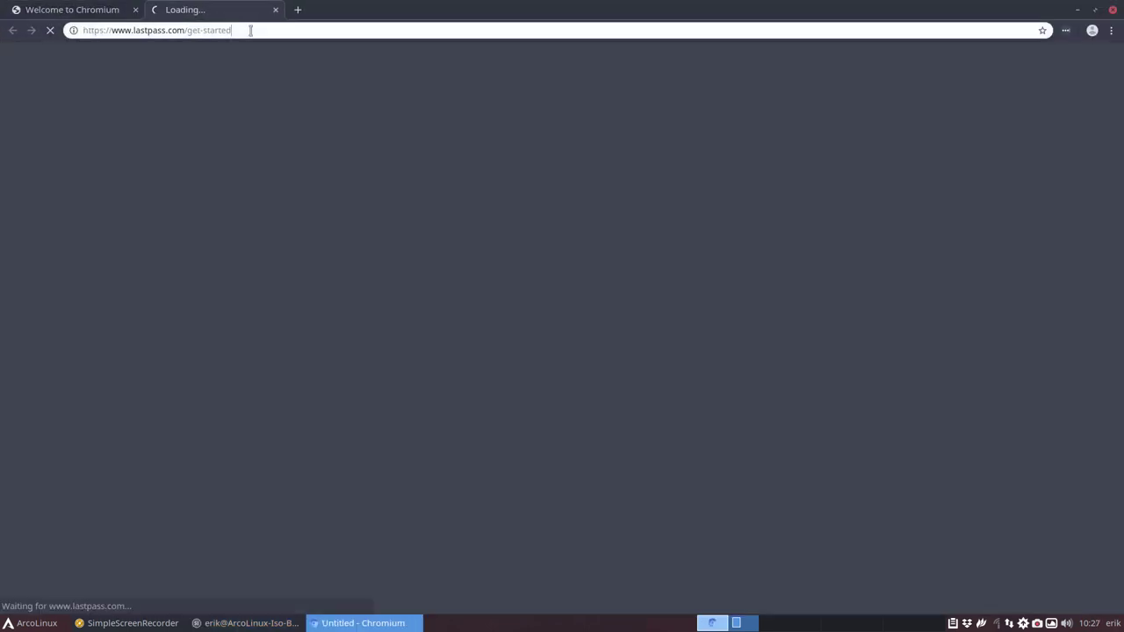
Search the web in Chromium for "aur gnome-shell-extension-appindicator-git" and open the package's AUR page
{"action": "double_click", "coordinate": [250, 30]}
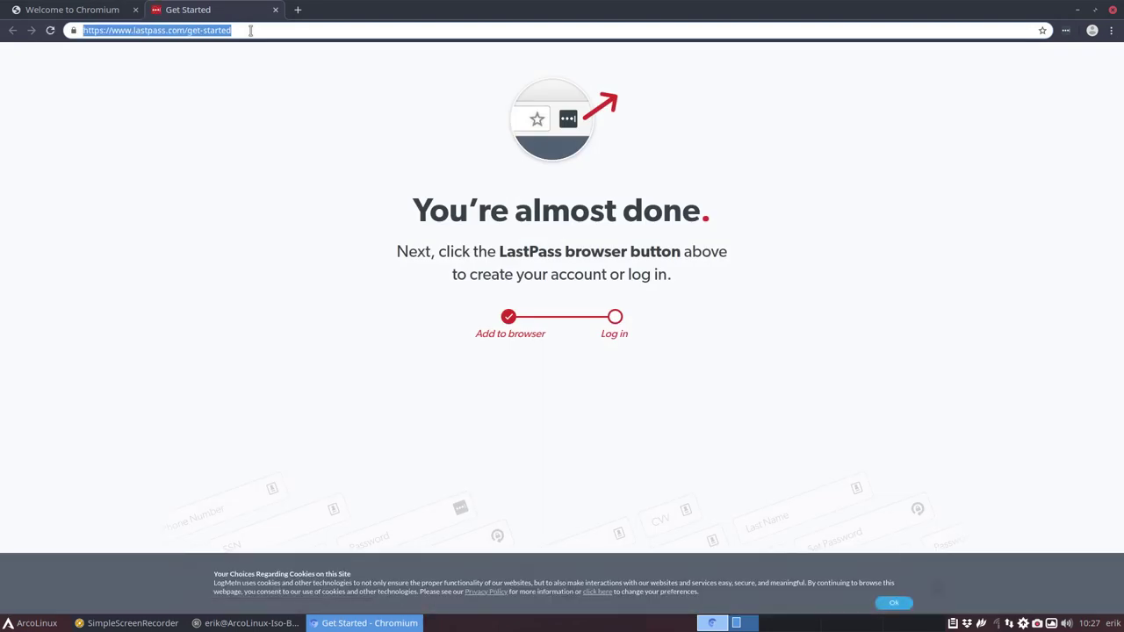
{"action": "type", "text": "goo"}
{"action": "key", "text": "BackSpace"}
{"action": "key", "text": "BackSpace"}
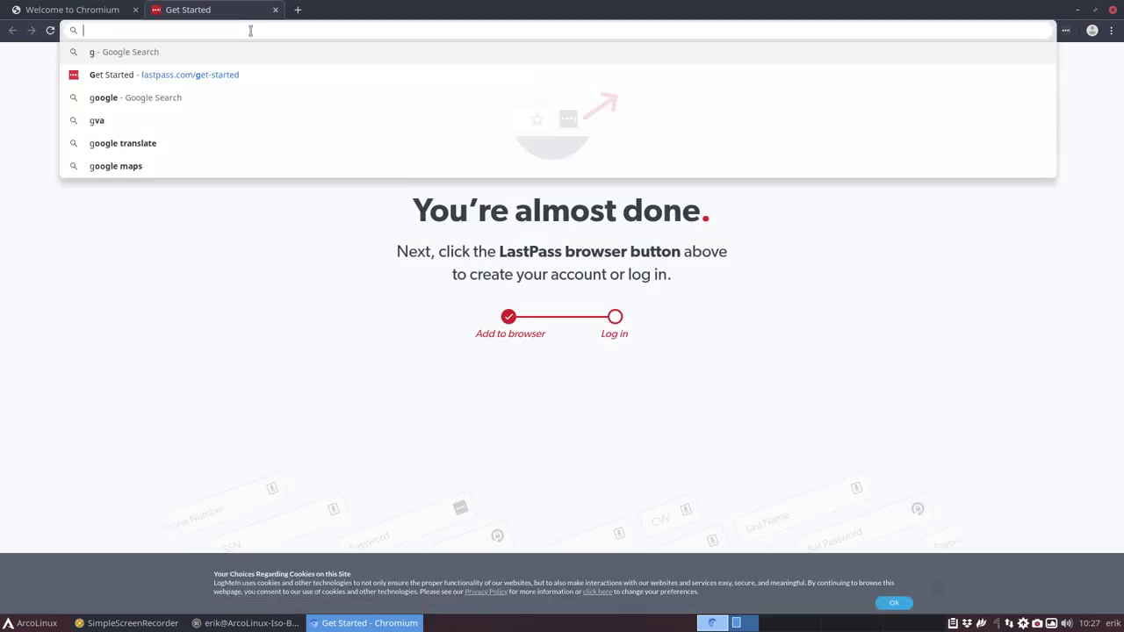
{"action": "key", "text": "BackSpace"}
{"action": "type", "text": "aur"}
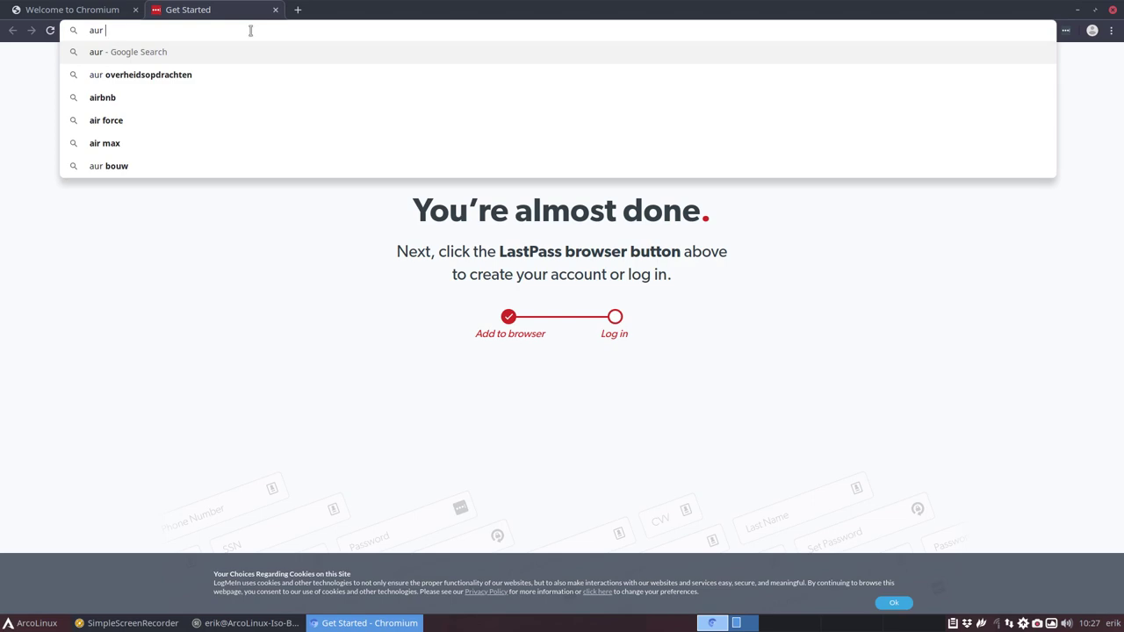
{"action": "key", "text": "ctrl+v"}
{"action": "key", "text": "Return"}
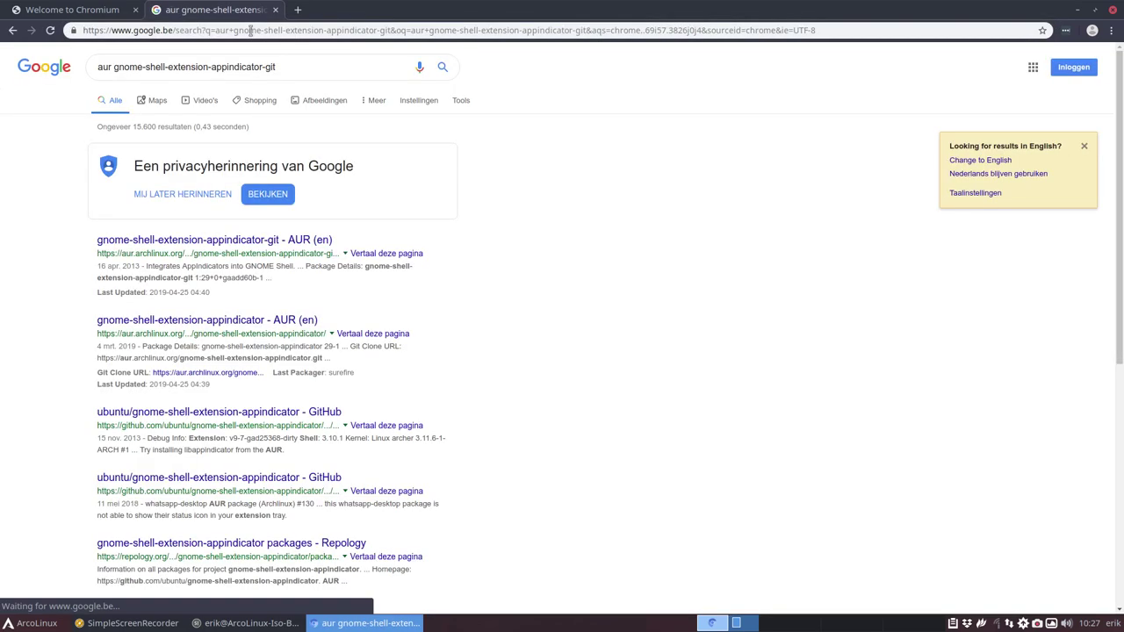
{"action": "left_click", "coordinate": [317, 237]}
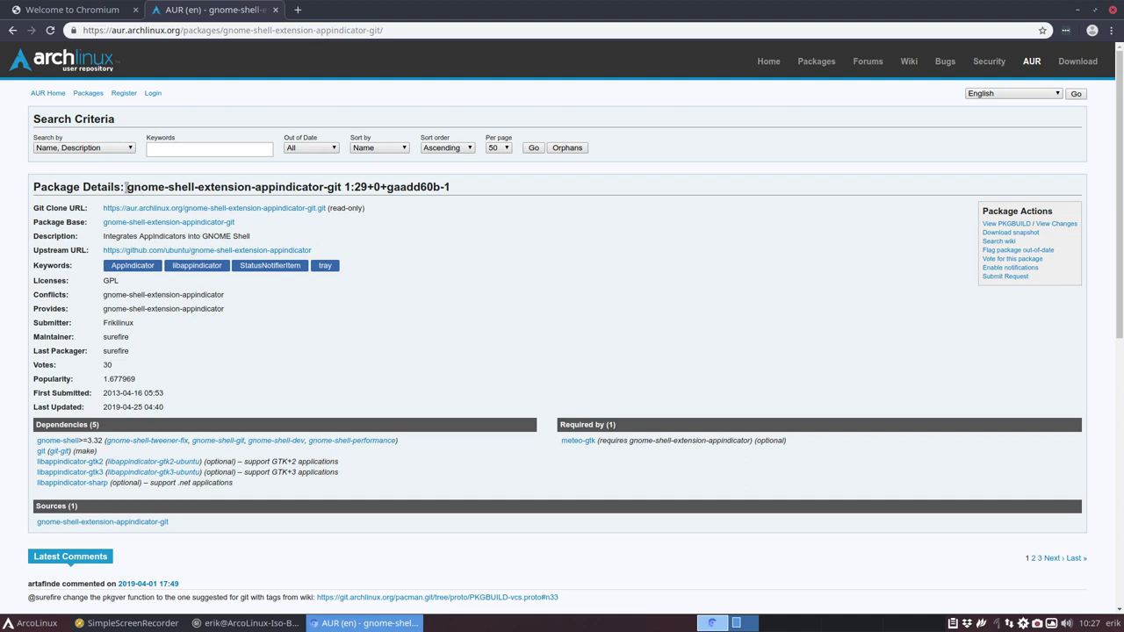
Search the AUR for gnome-shell-extension-appindicator, using the name without the -git suffix
{"action": "left_click_drag", "start_coordinate": [126, 188], "coordinate": [324, 188]}
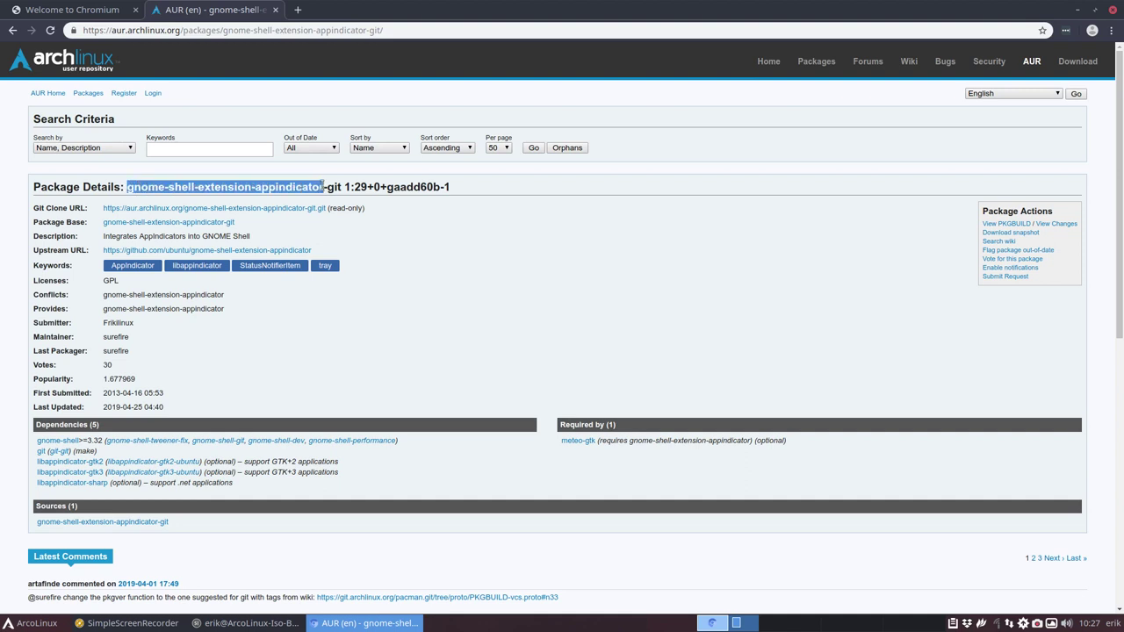
{"action": "left_click", "coordinate": [217, 147]}
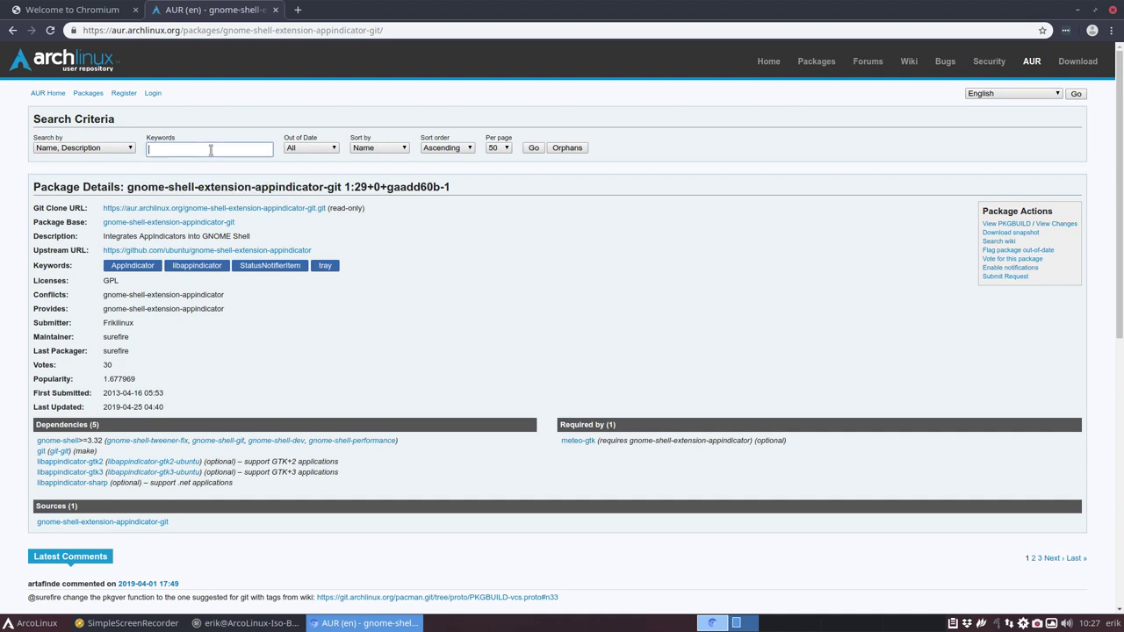
{"action": "key", "text": "ctrl+v"}
{"action": "key", "text": "Return"}
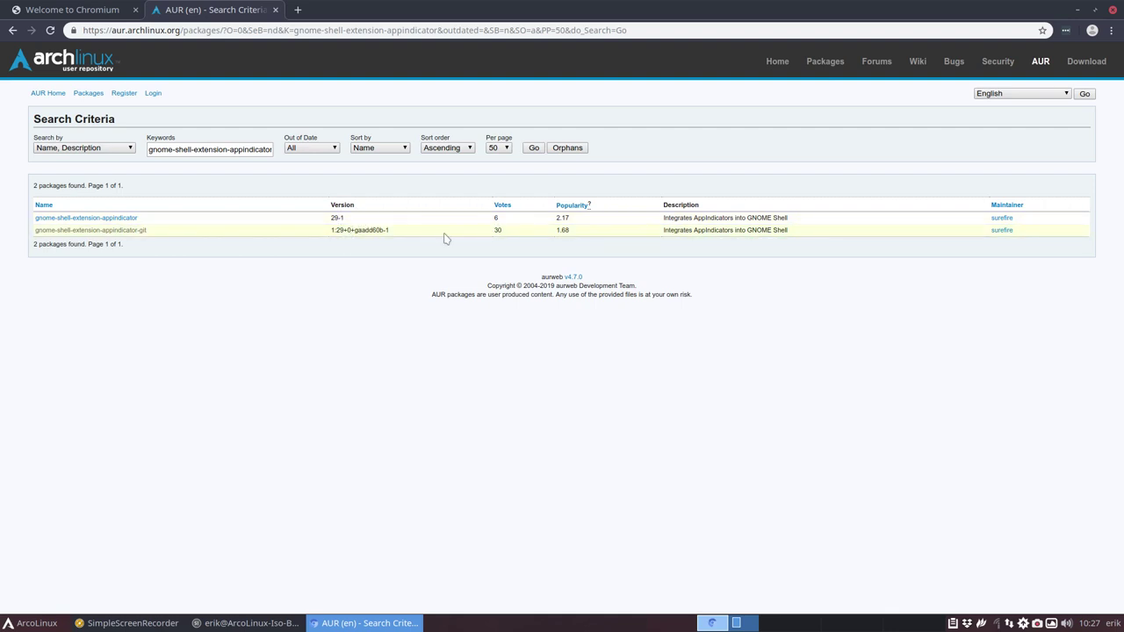
Open the PKGBUILD of gnome-shell-extension-appindicator-git and examine its url and git source entries
{"action": "left_click", "coordinate": [115, 230]}
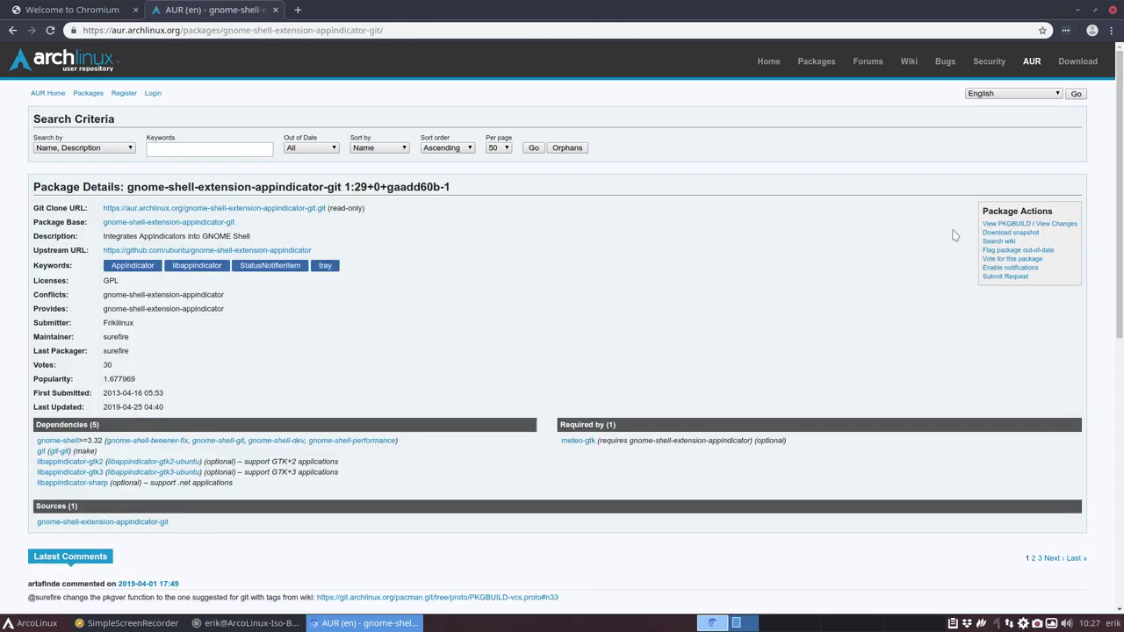
{"action": "left_click", "coordinate": [1010, 224]}
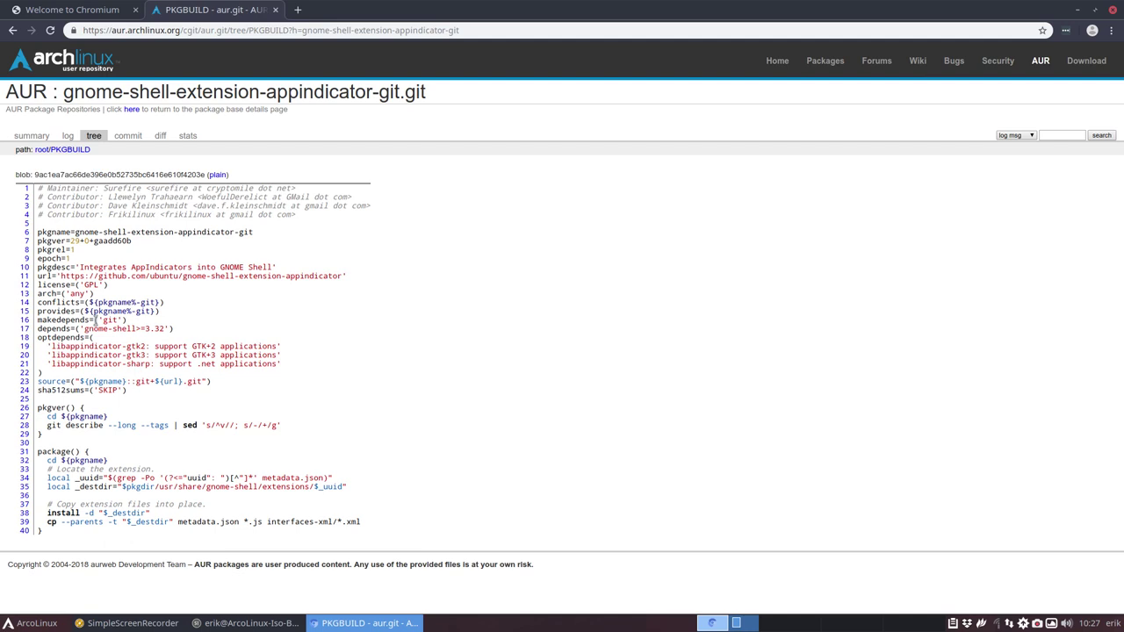
{"action": "left_click_drag", "start_coordinate": [338, 274], "coordinate": [61, 276]}
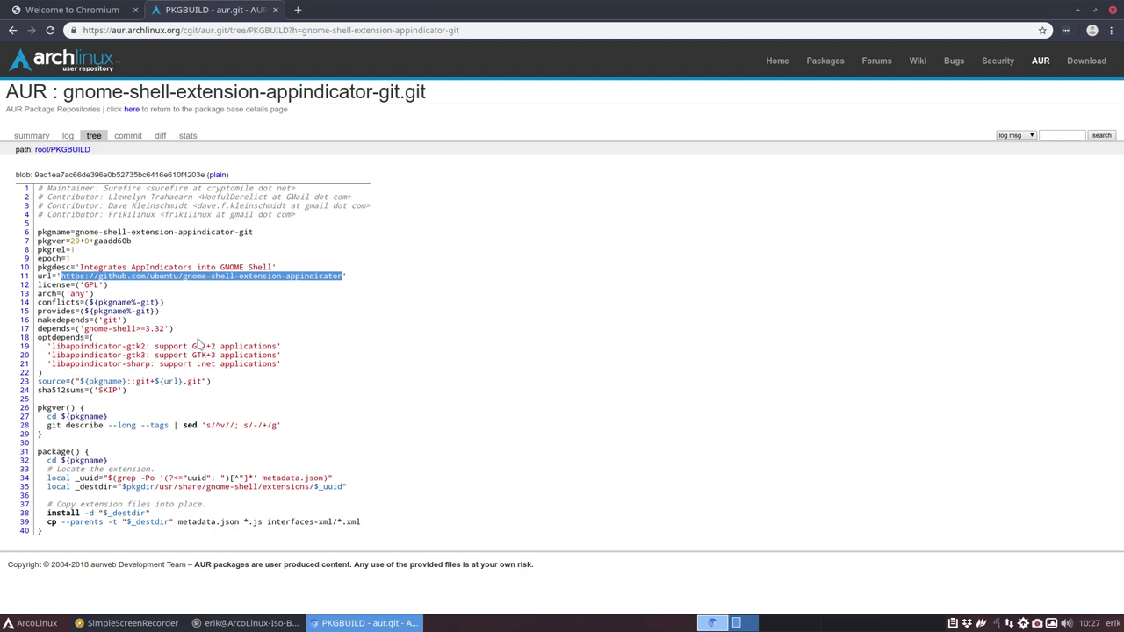
{"action": "double_click", "coordinate": [142, 381]}
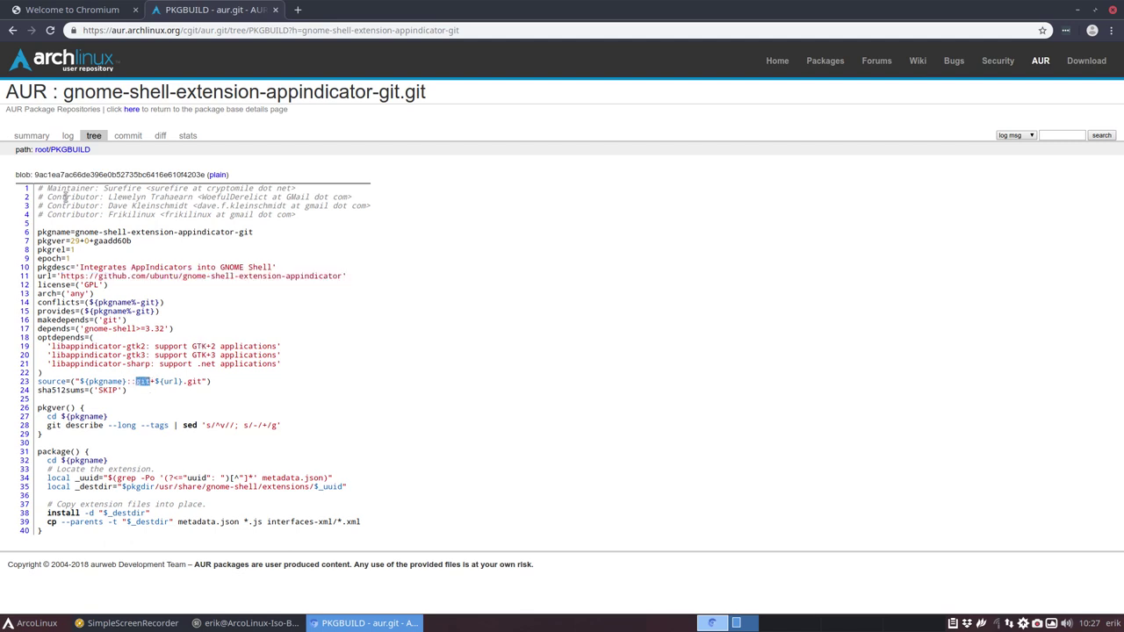
Return to the AUR search results, open the PKGBUILD of gnome-shell-extension-appindicator and examine its pkgver and source entries
{"action": "left_click", "coordinate": [13, 30]}
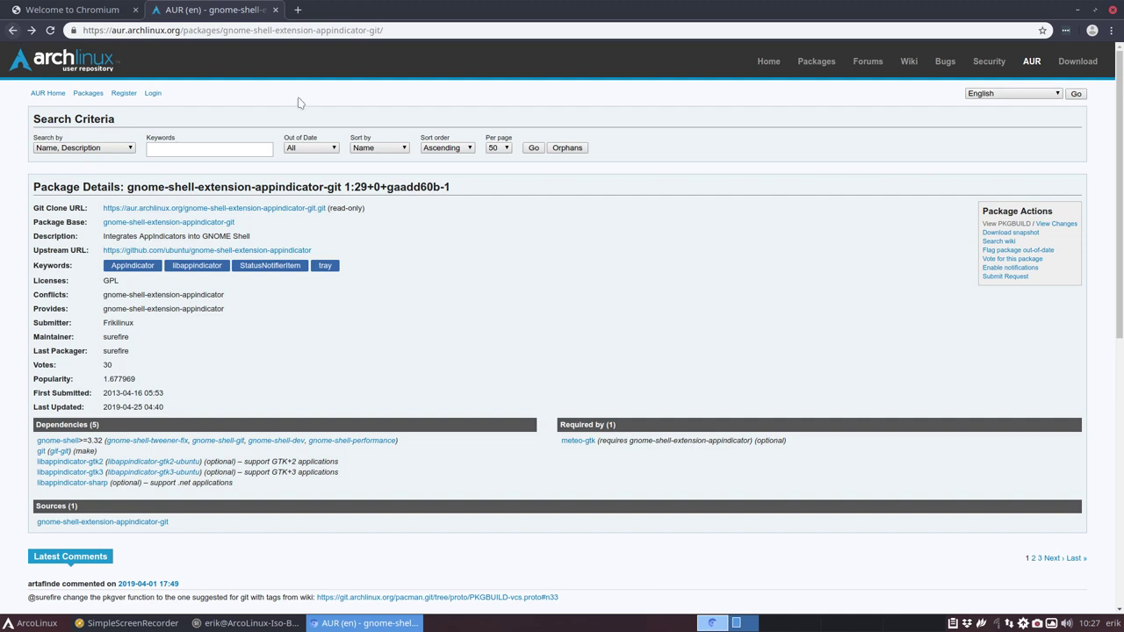
{"action": "left_click", "coordinate": [13, 31]}
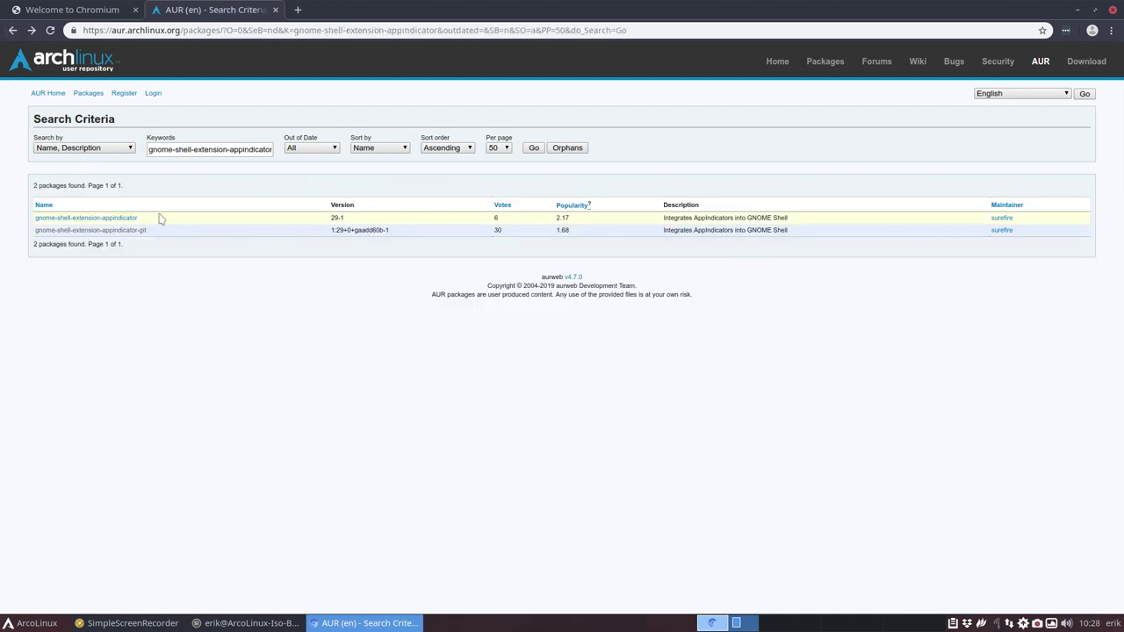
{"action": "left_click", "coordinate": [118, 218]}
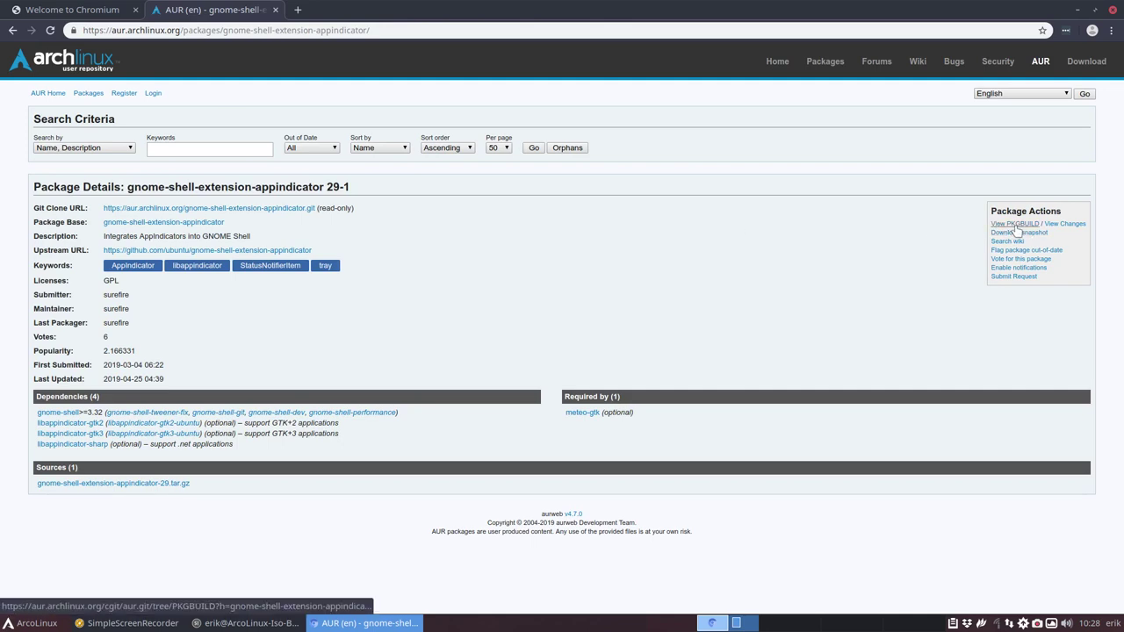
{"action": "left_click", "coordinate": [1015, 225]}
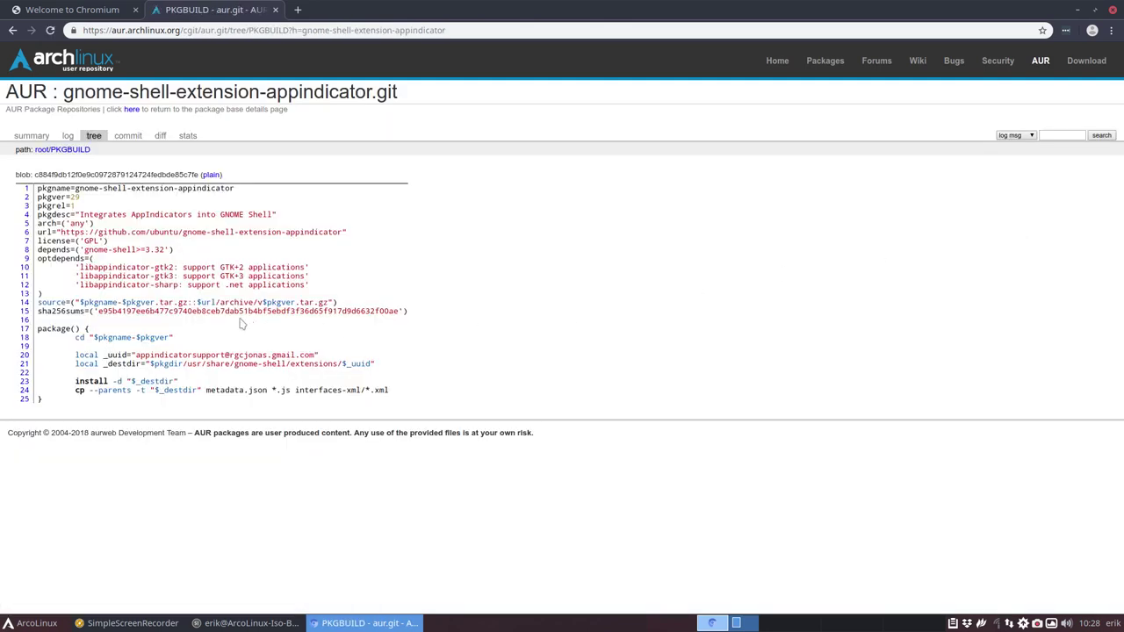
{"action": "left_click_drag", "start_coordinate": [155, 302], "coordinate": [83, 302]}
{"action": "left_click", "coordinate": [71, 200]}
{"action": "double_click", "coordinate": [71, 199]}
{"action": "left_click", "coordinate": [261, 301]}
{"action": "left_click_drag", "start_coordinate": [261, 302], "coordinate": [296, 302]}
Return to the AUR search results and download the snapshot of gnome-shell-extension-appindicator-git
{"action": "left_click", "coordinate": [13, 31]}
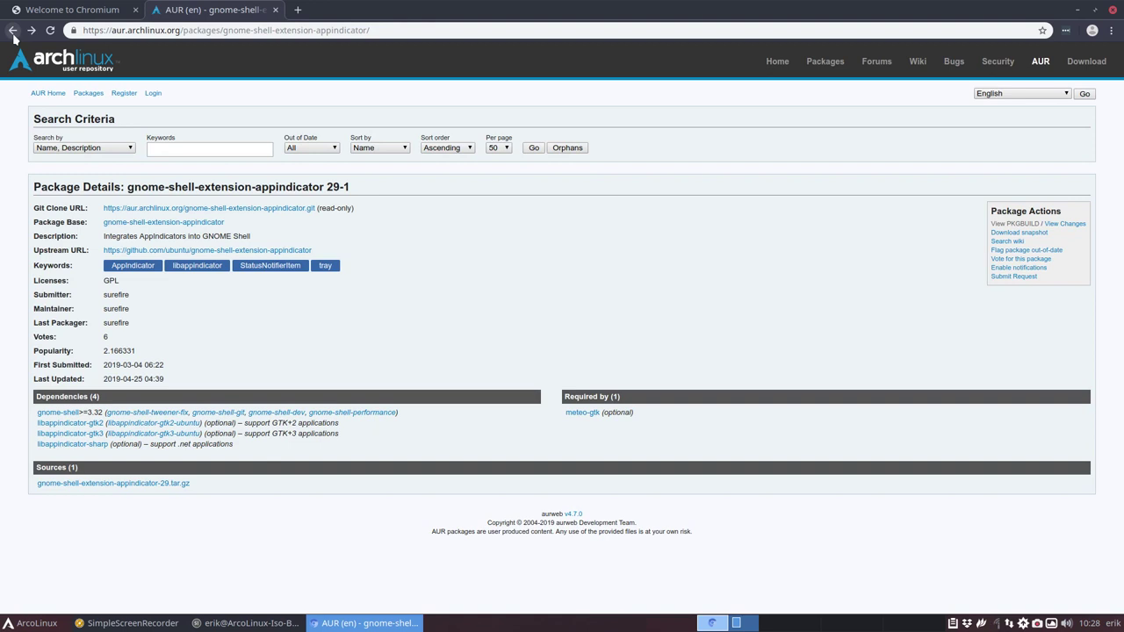
{"action": "left_click", "coordinate": [12, 30]}
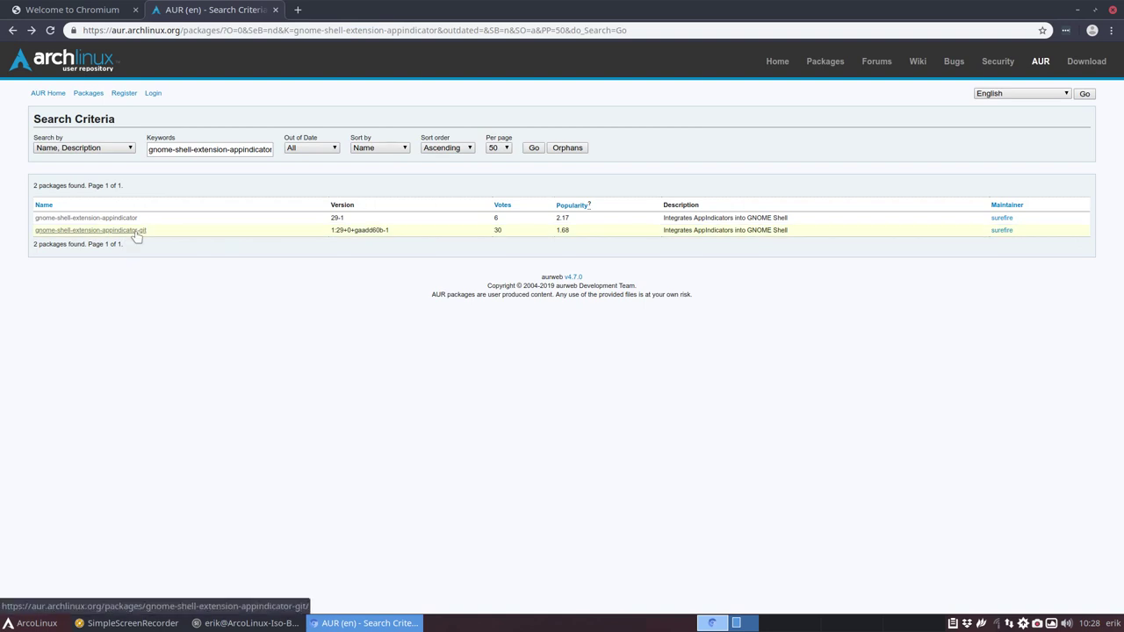
{"action": "left_click", "coordinate": [136, 233]}
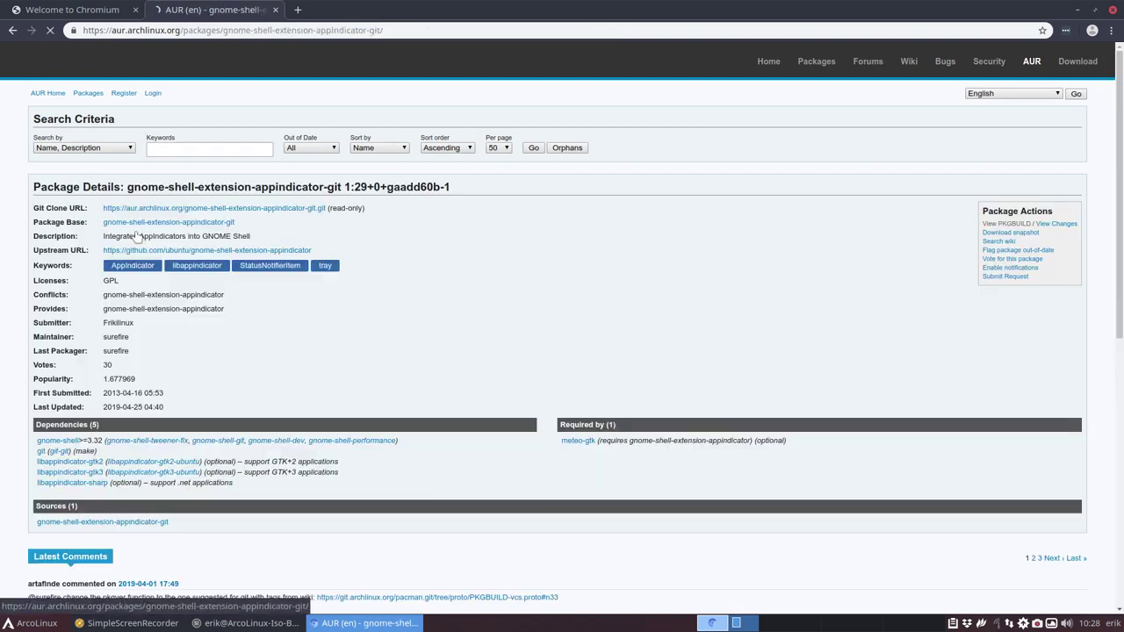
{"action": "left_click", "coordinate": [1019, 234]}
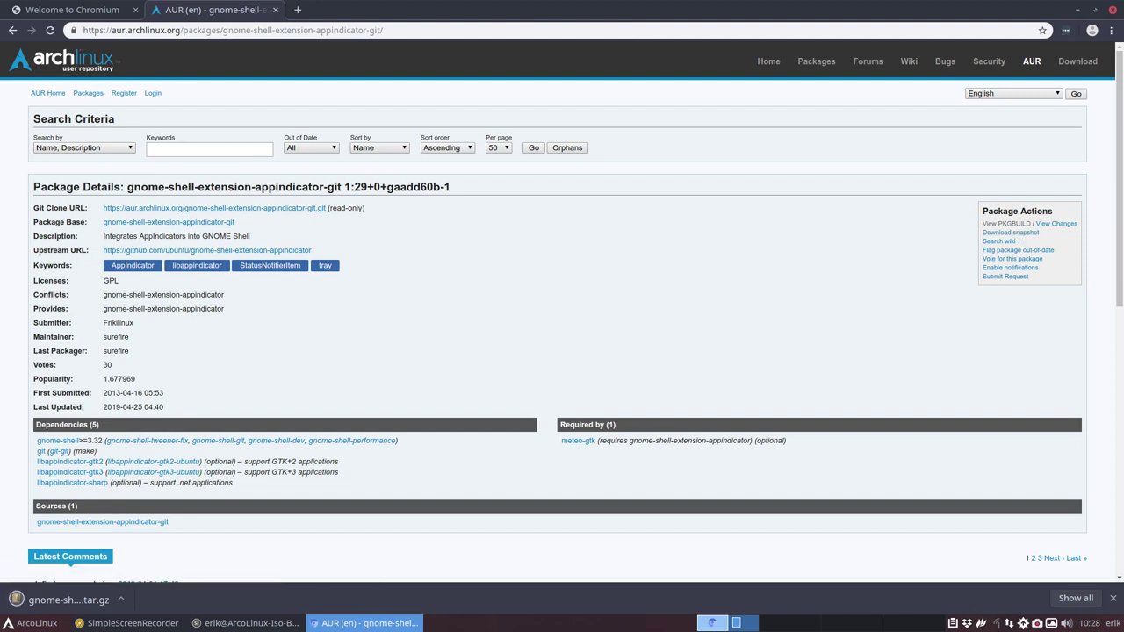
Extract gnome-shell-extension-appindicator-git.tar.gz in the Downloads folder and delete the archive
{"action": "left_click", "coordinate": [53, 600]}
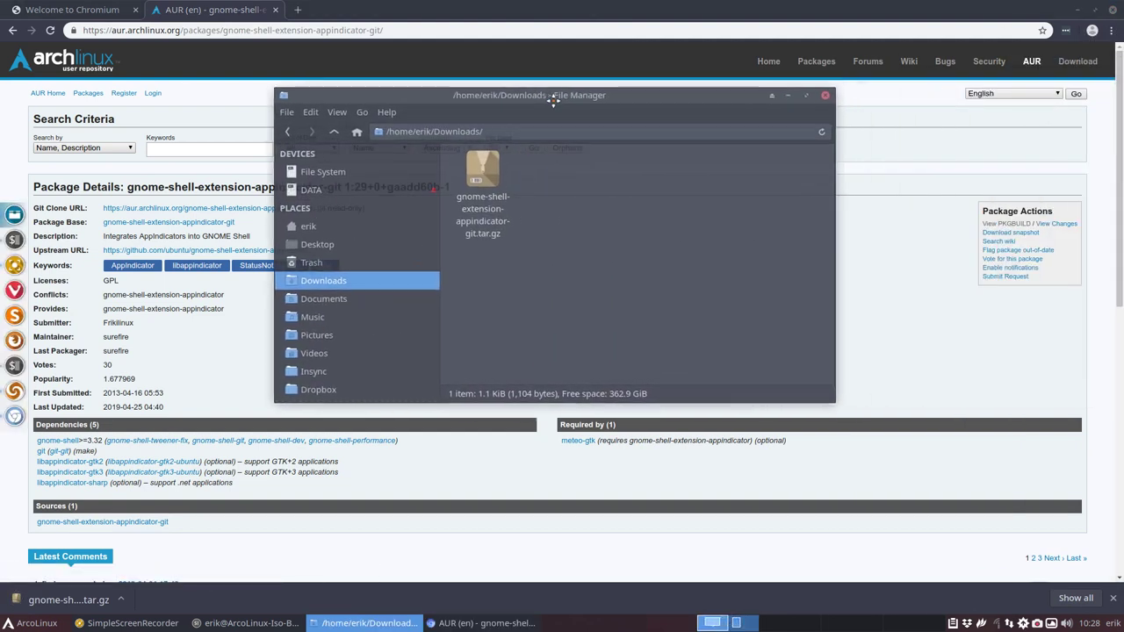
{"action": "right_click", "coordinate": [442, 225]}
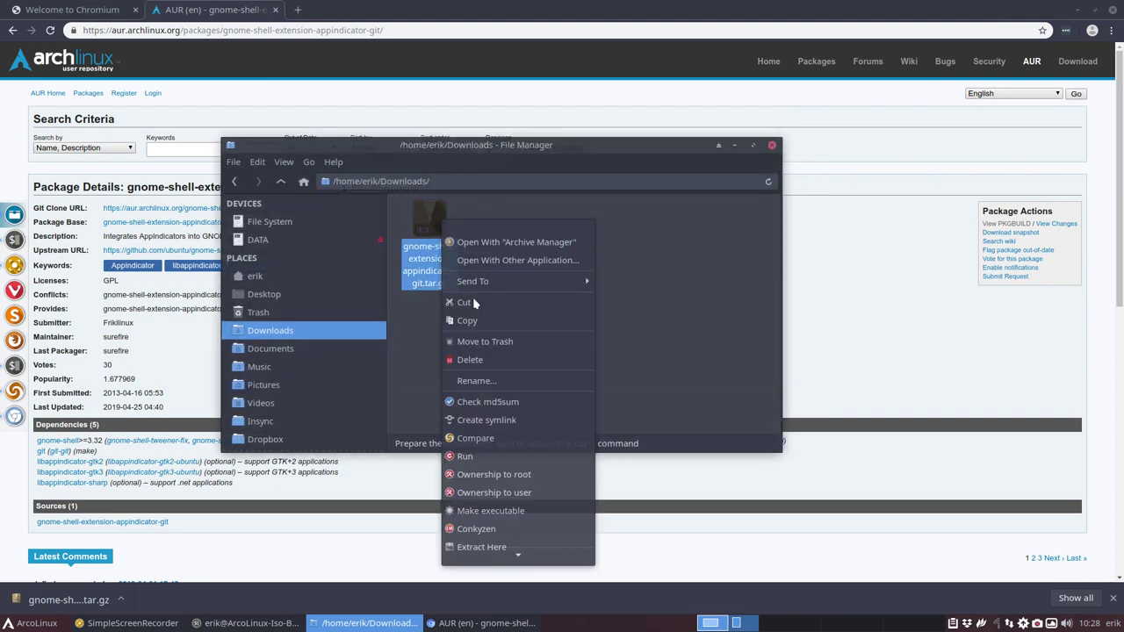
{"action": "left_click", "coordinate": [497, 546]}
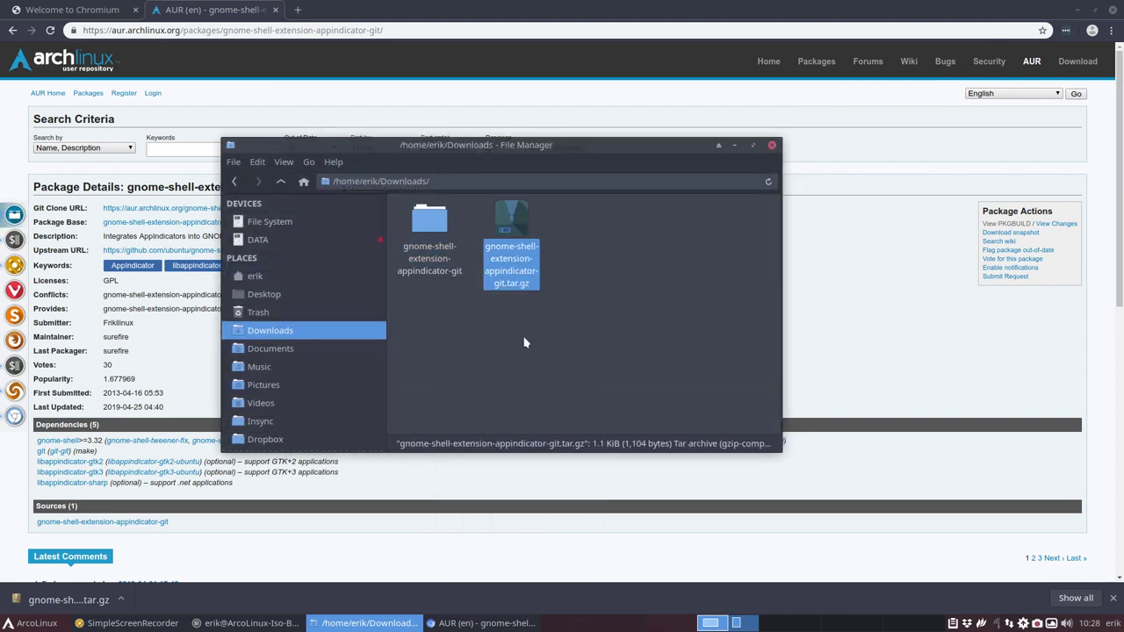
{"action": "left_click", "coordinate": [520, 226]}
{"action": "key", "text": "Delete"}
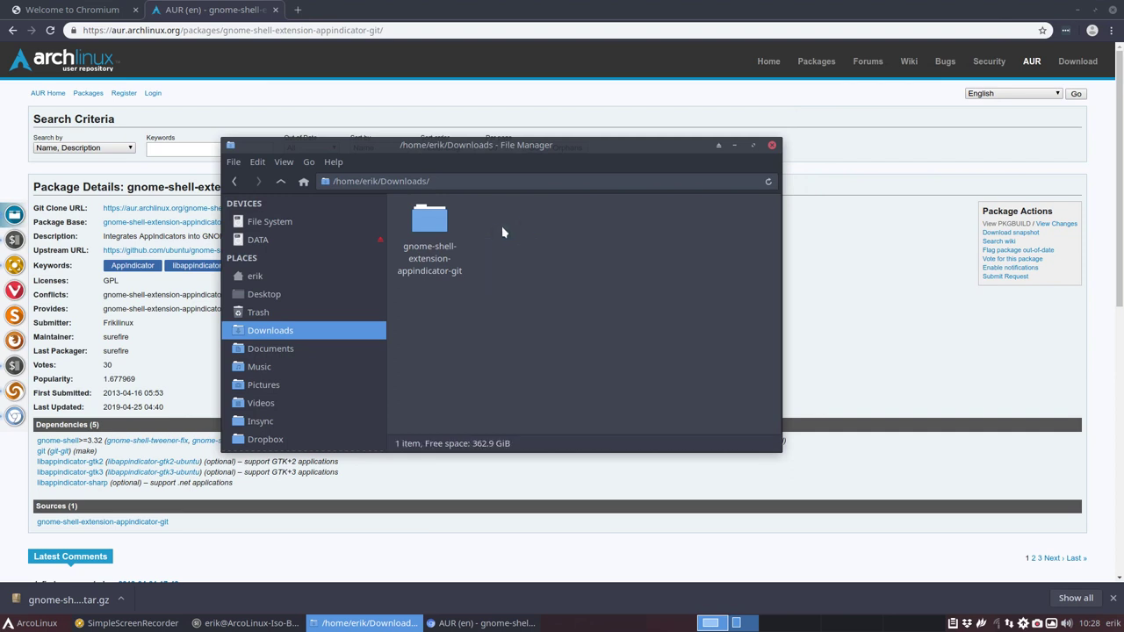
Check the contents of the extracted gnome-shell-extension-appindicator-git folder and return to Downloads
{"action": "double_click", "coordinate": [432, 251]}
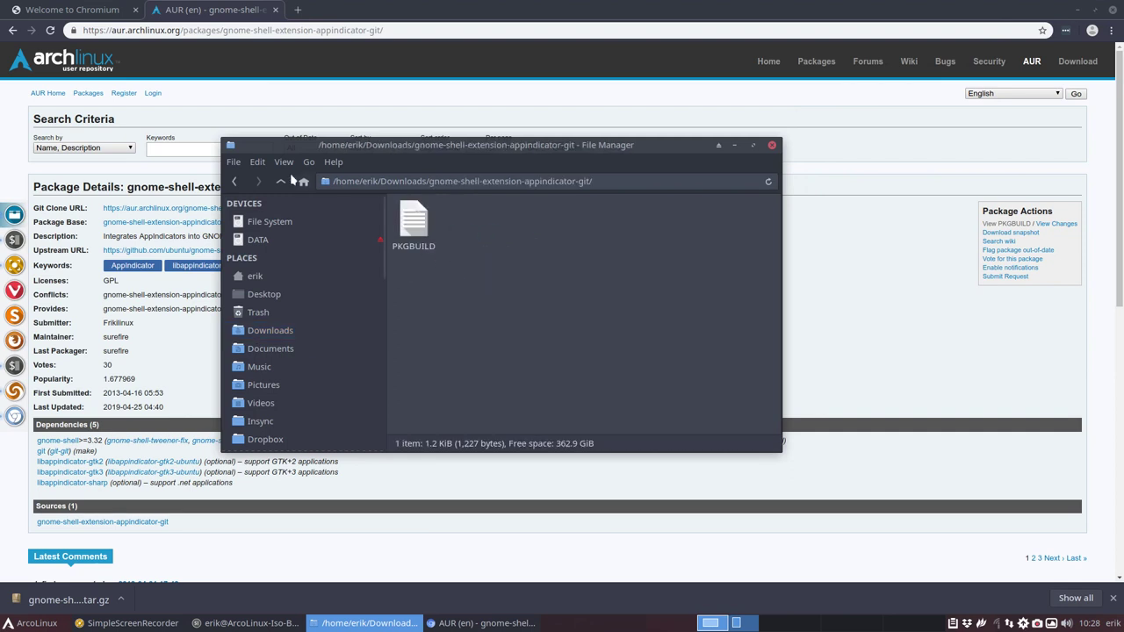
{"action": "left_click", "coordinate": [234, 181]}
{"action": "left_click", "coordinate": [519, 249]}
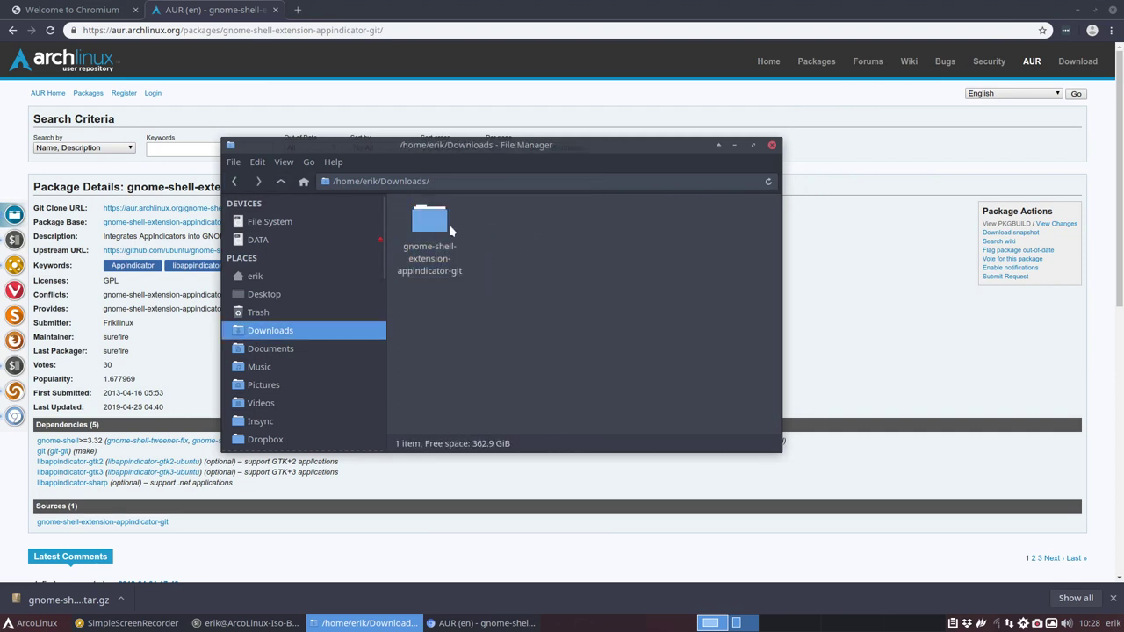
Maximize the file manager window and open the automatic folder inside arcolinux-pkgbuild-3party
{"action": "left_click", "coordinate": [433, 227]}
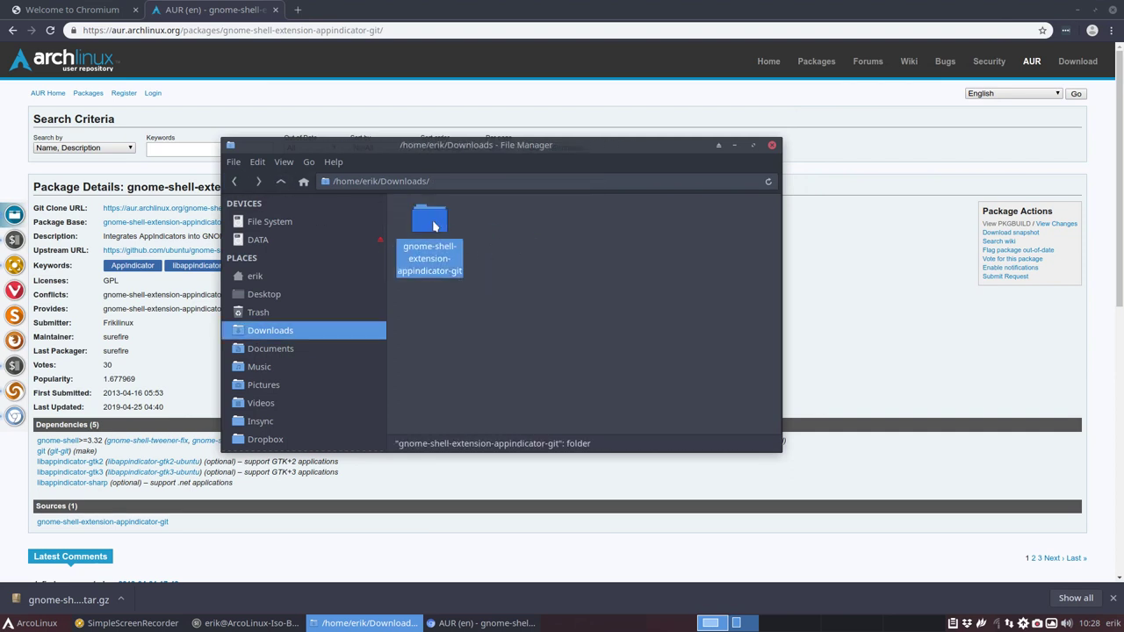
{"action": "double_click", "coordinate": [573, 142]}
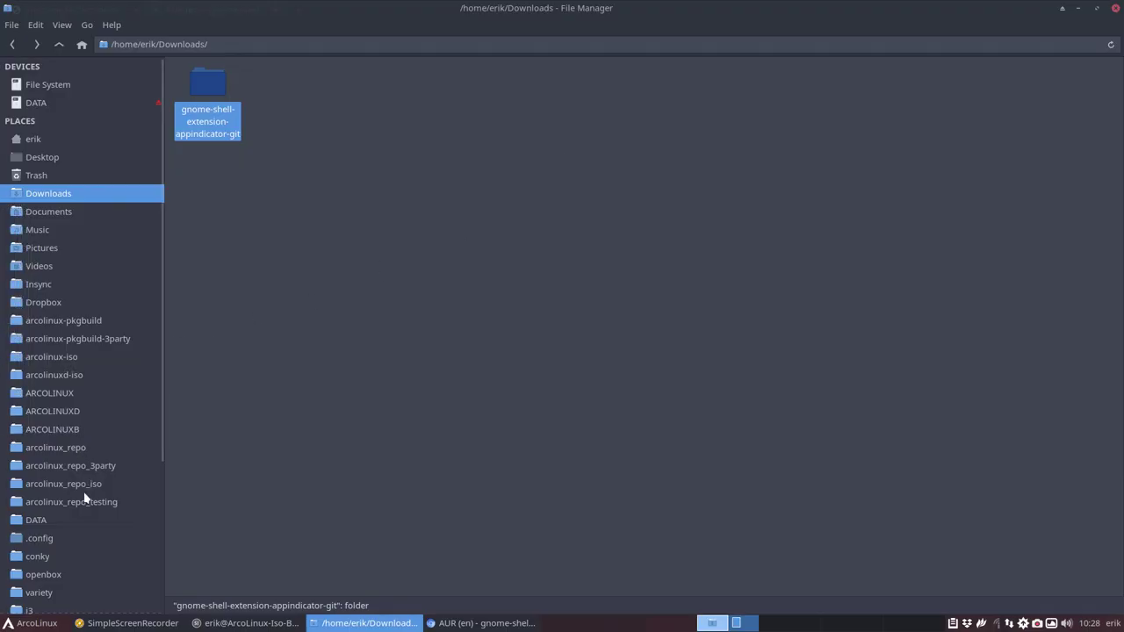
{"action": "left_click", "coordinate": [79, 343]}
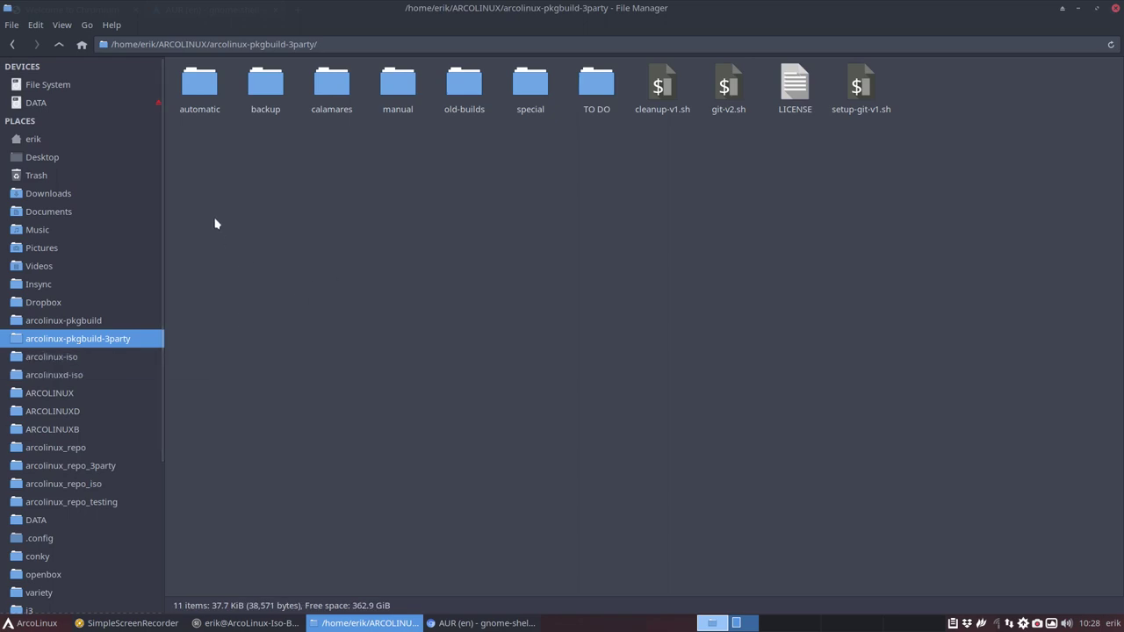
{"action": "left_click", "coordinate": [204, 85]}
{"action": "double_click", "coordinate": [204, 85]}
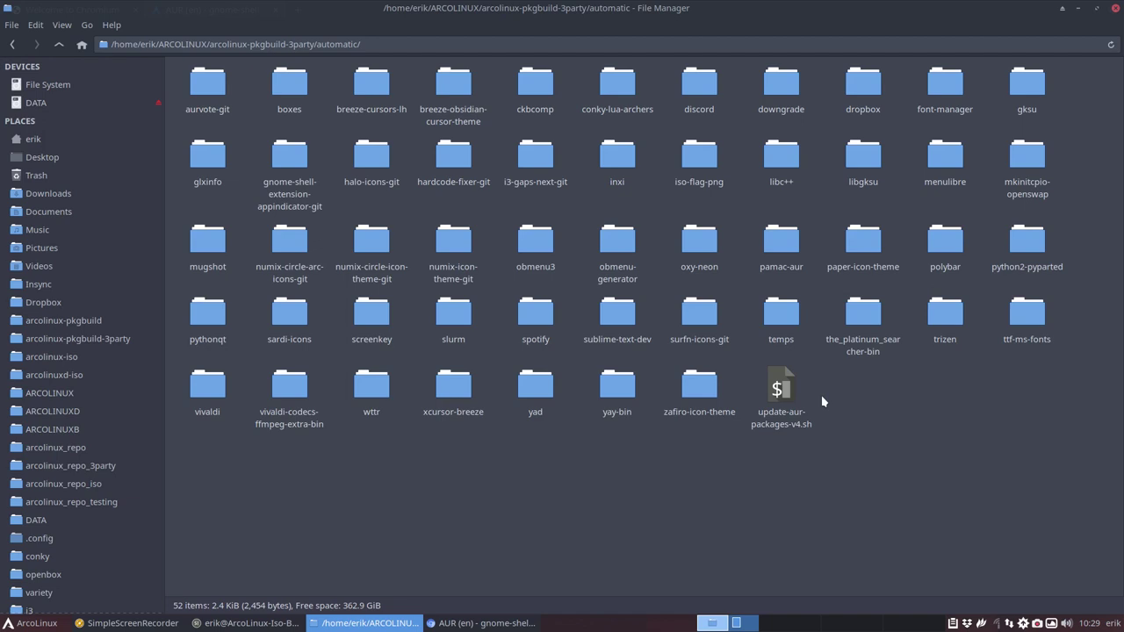
Check the contents of the halo-icons-git folder, return to automatic and open its gnome-shell-extension-appindicator-git folder
{"action": "left_click", "coordinate": [292, 162]}
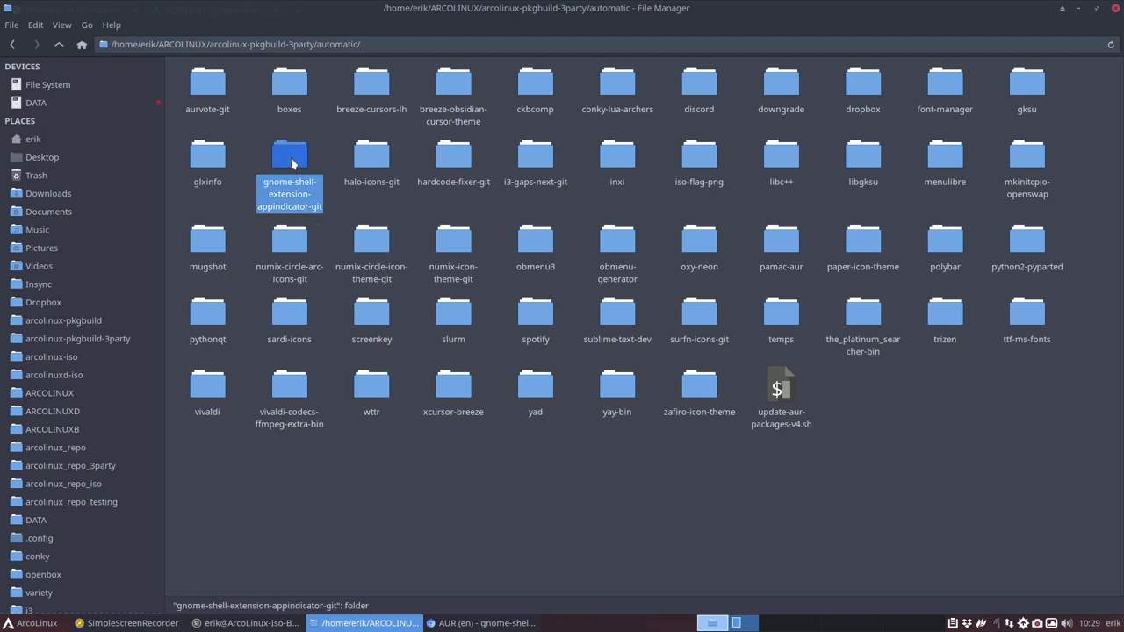
{"action": "double_click", "coordinate": [372, 164]}
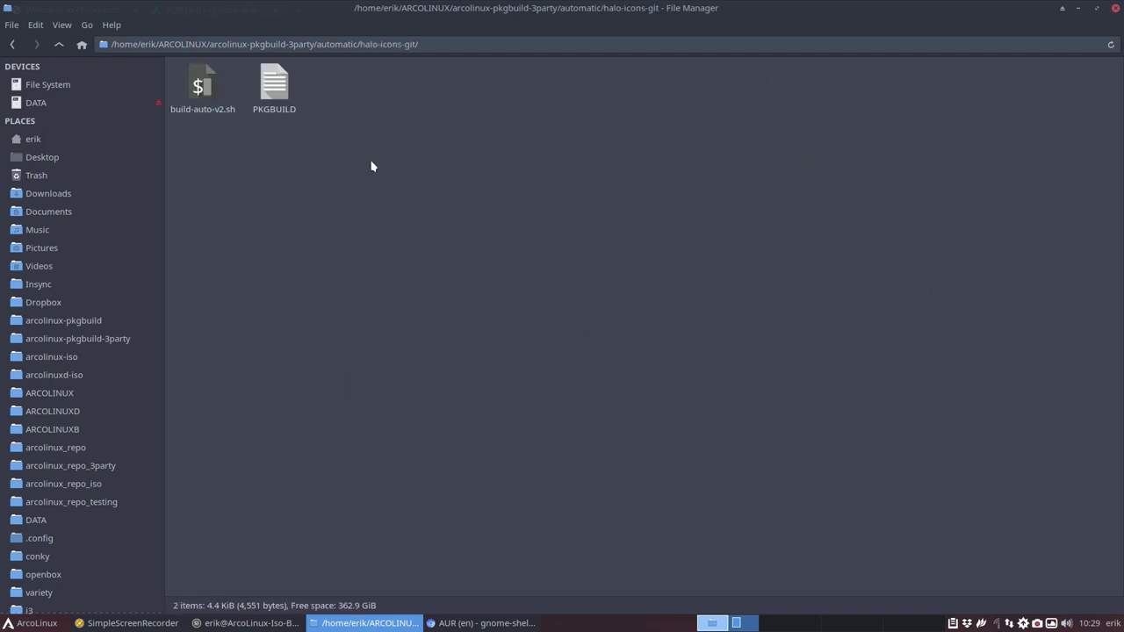
{"action": "left_click", "coordinate": [215, 88]}
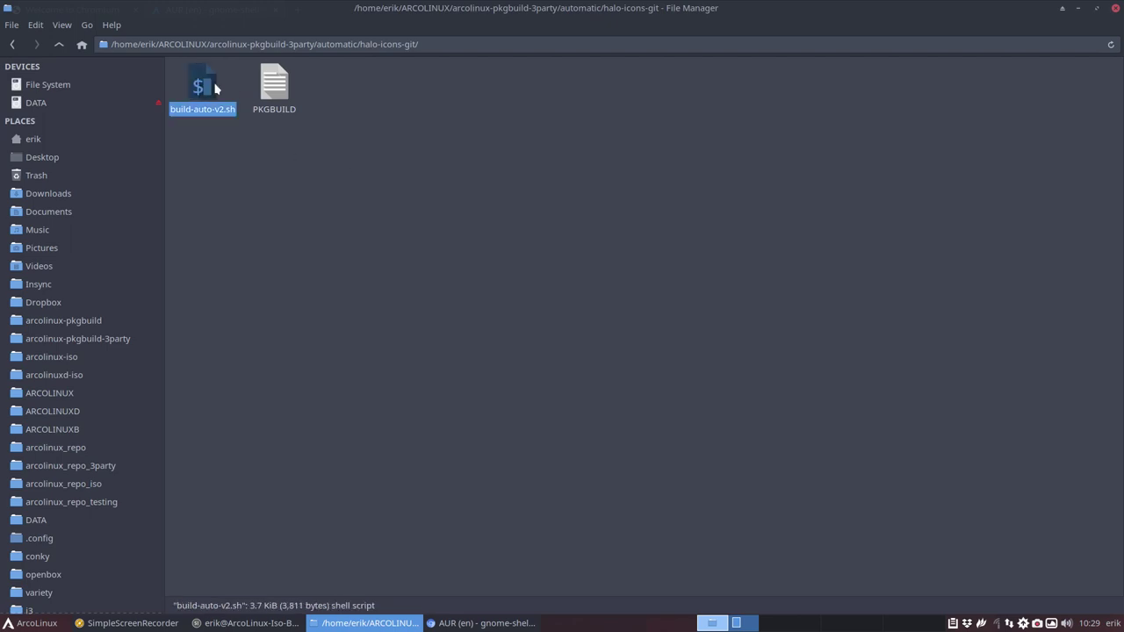
{"action": "left_click", "coordinate": [58, 44]}
{"action": "left_click", "coordinate": [293, 159]}
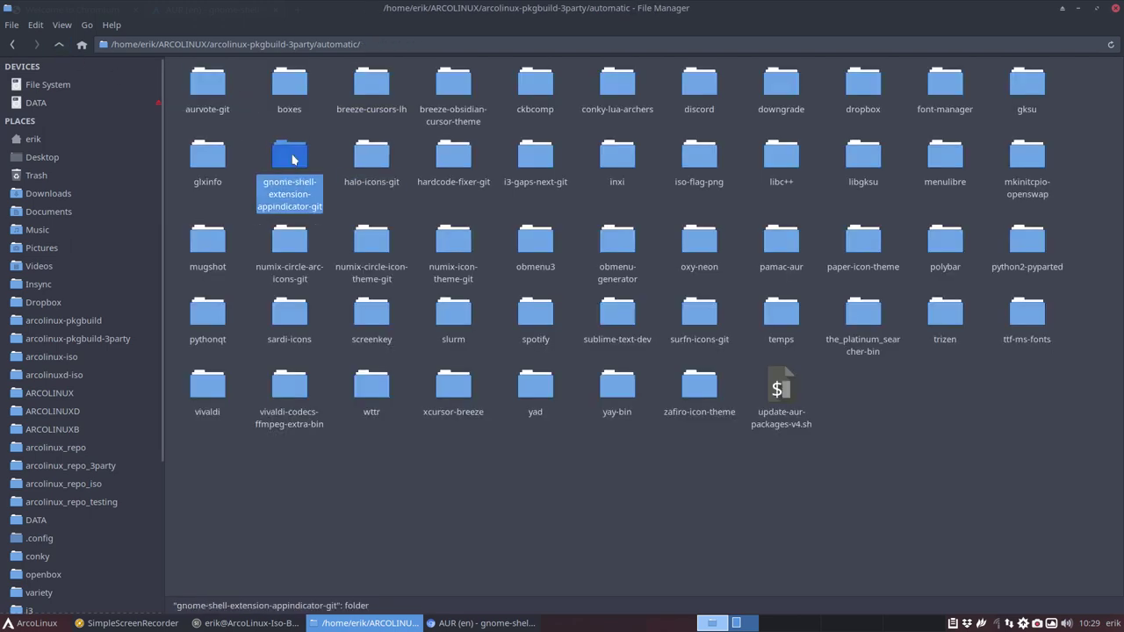
{"action": "double_click", "coordinate": [294, 159]}
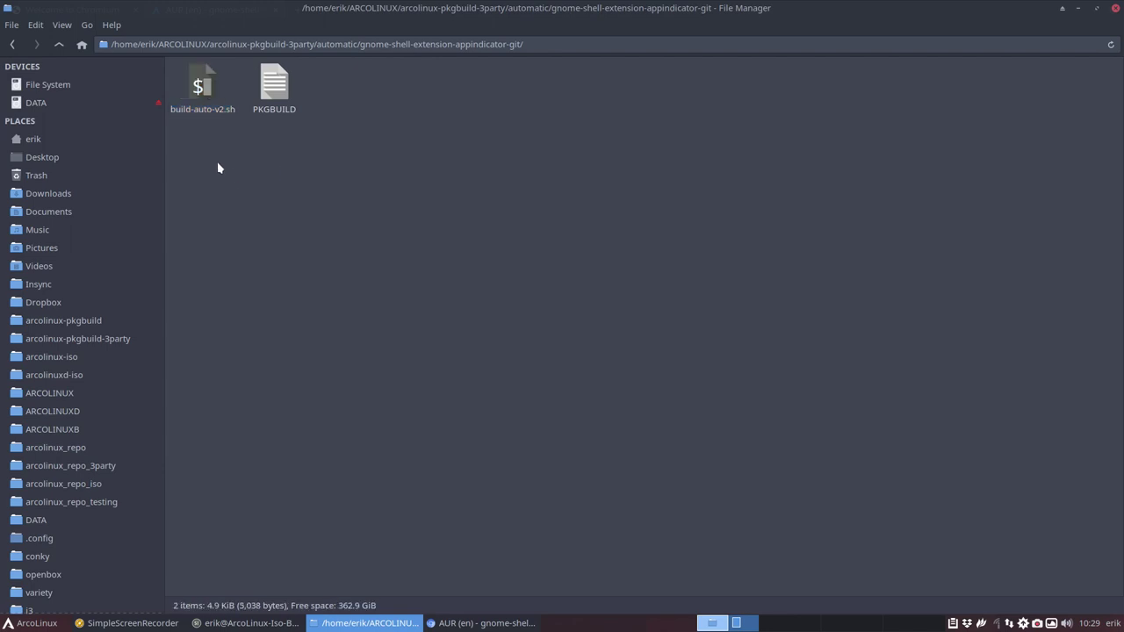
Open build-auto-v2.sh in Atom, examine its build and destination settings, and close the editor
{"action": "left_click", "coordinate": [201, 87]}
{"action": "double_click", "coordinate": [201, 87]}
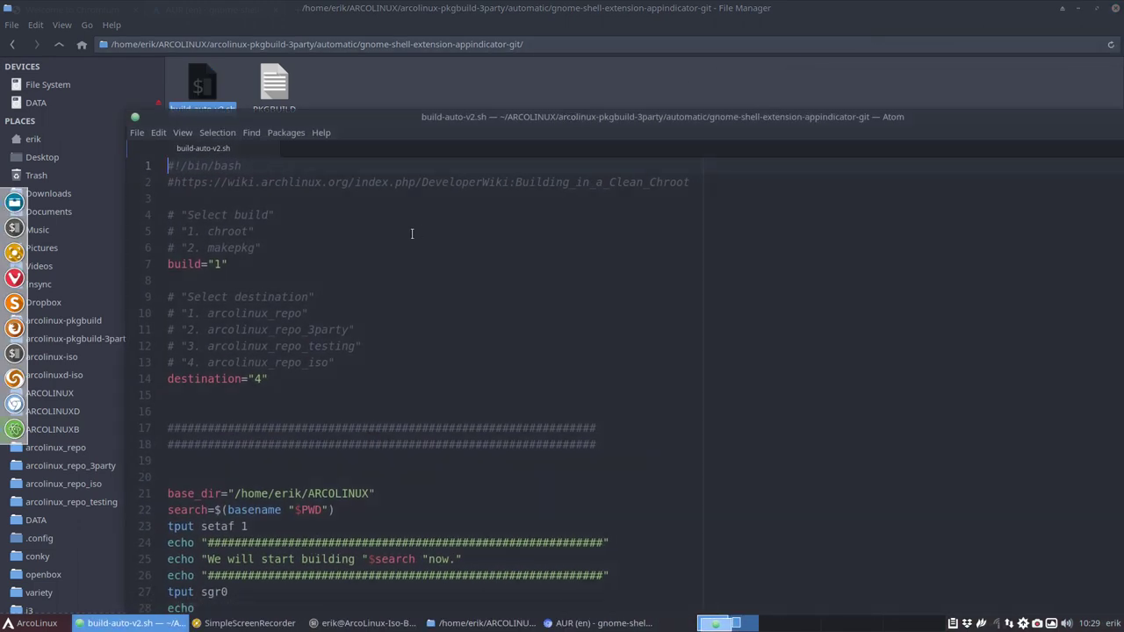
{"action": "left_click", "coordinate": [222, 272]}
{"action": "left_click", "coordinate": [267, 379]}
{"action": "left_click_drag", "start_coordinate": [268, 362], "coordinate": [336, 362]}
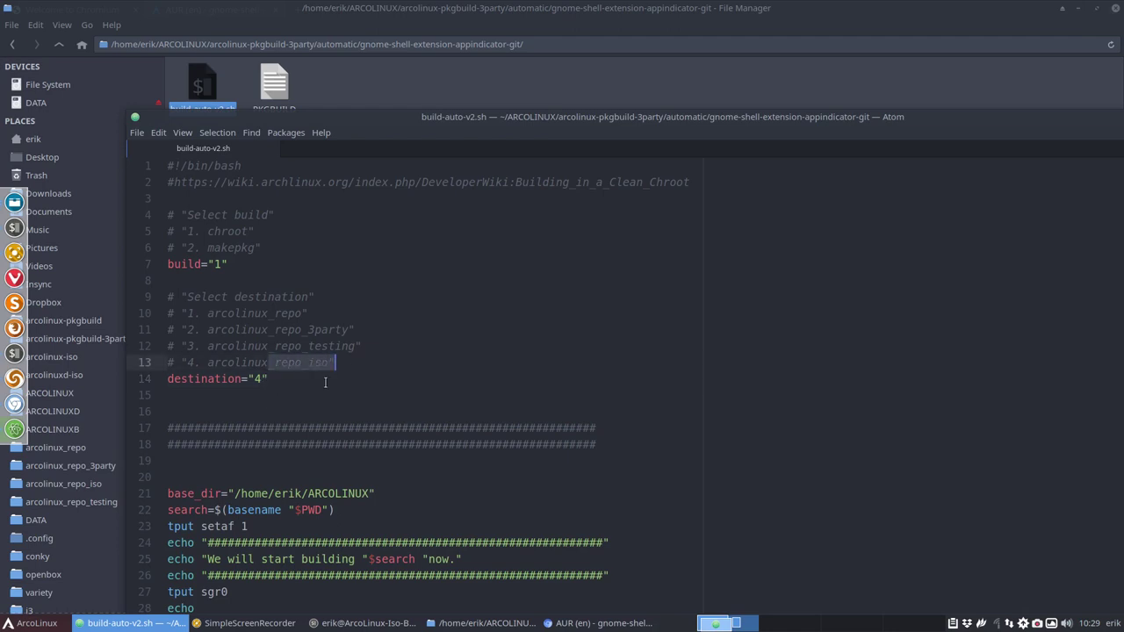
{"action": "left_click", "coordinate": [225, 265]}
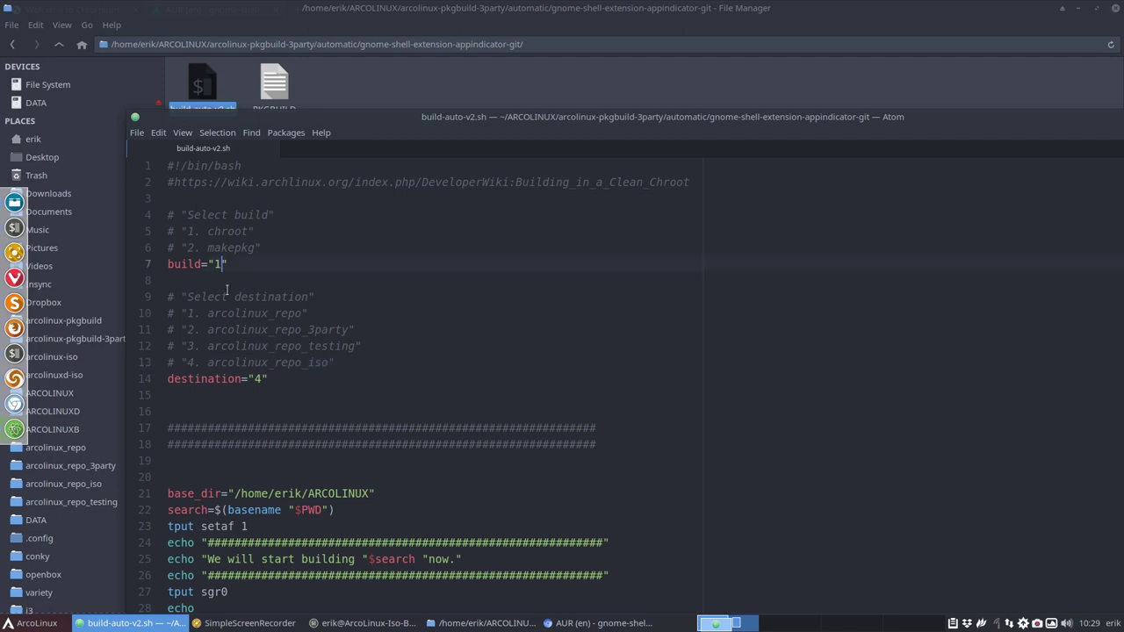
{"action": "left_click_drag", "start_coordinate": [425, 118], "coordinate": [701, 113]}
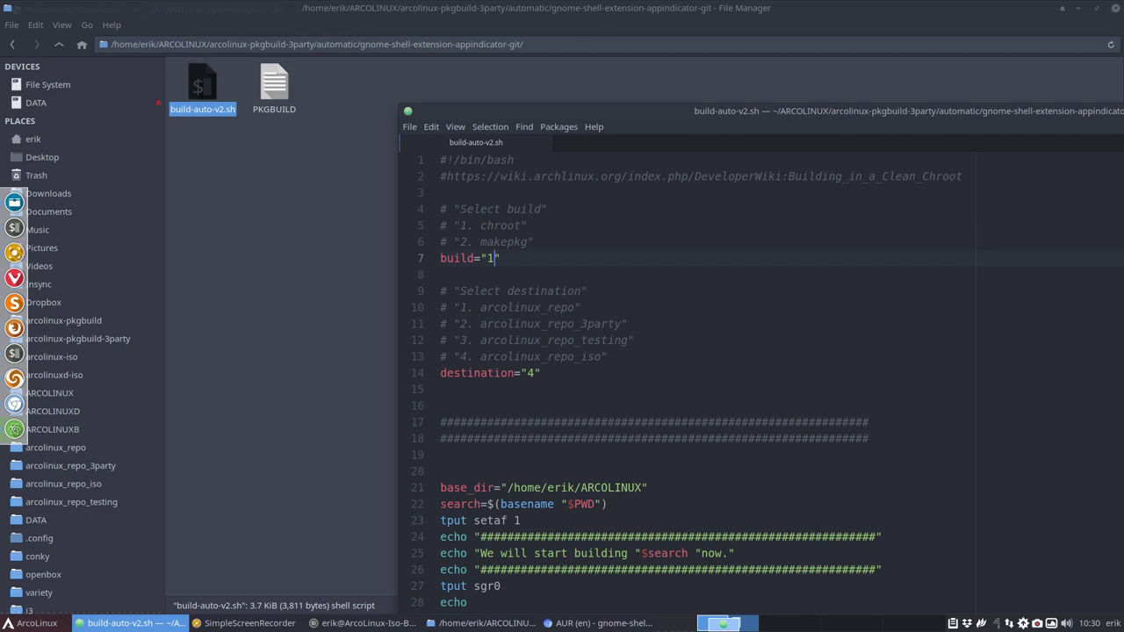
{"action": "key", "text": "ctrl+q"}
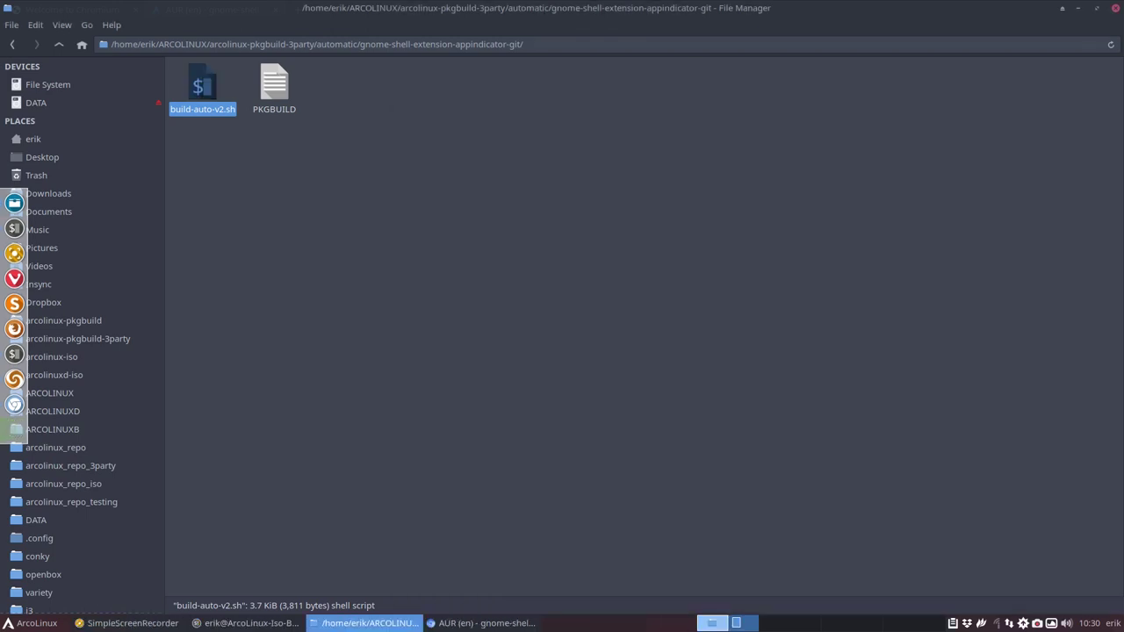
Run makepkg in a terminal opened in the gnome-shell-extension-appindicator-git folder and close the terminal
{"action": "left_click", "coordinate": [297, 207]}
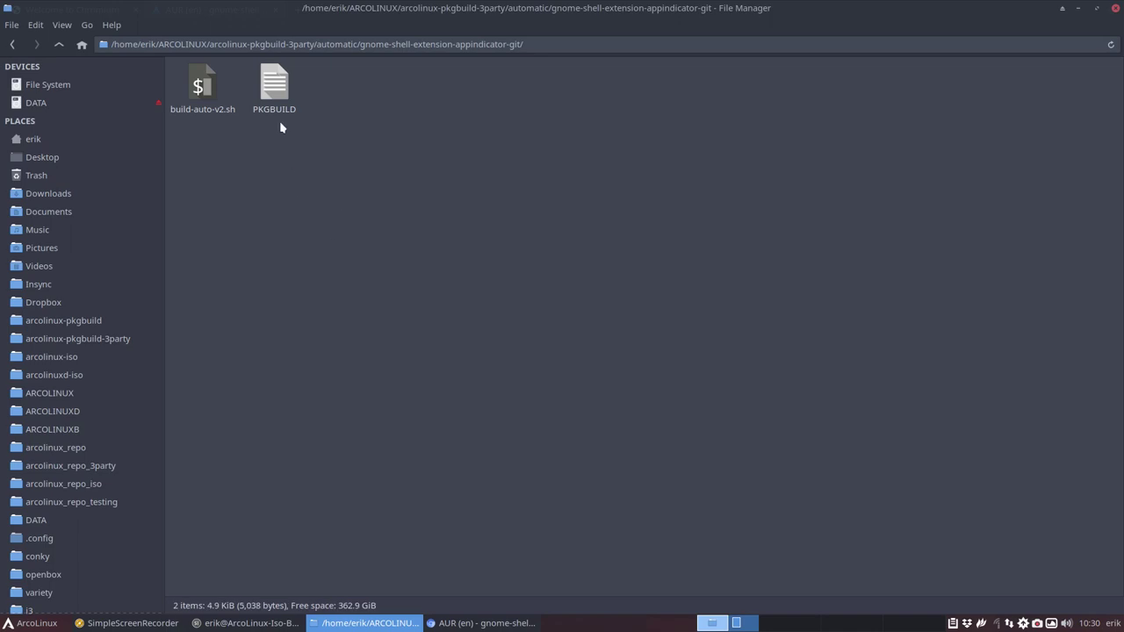
{"action": "left_click", "coordinate": [277, 88]}
{"action": "right_click", "coordinate": [412, 157]}
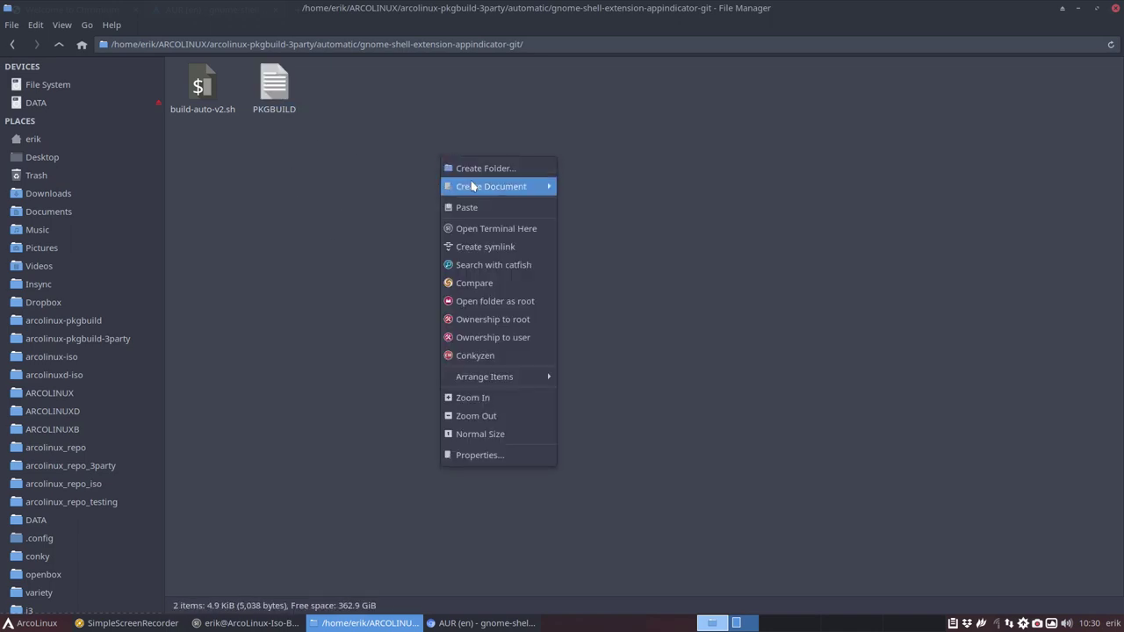
{"action": "left_click", "coordinate": [505, 226]}
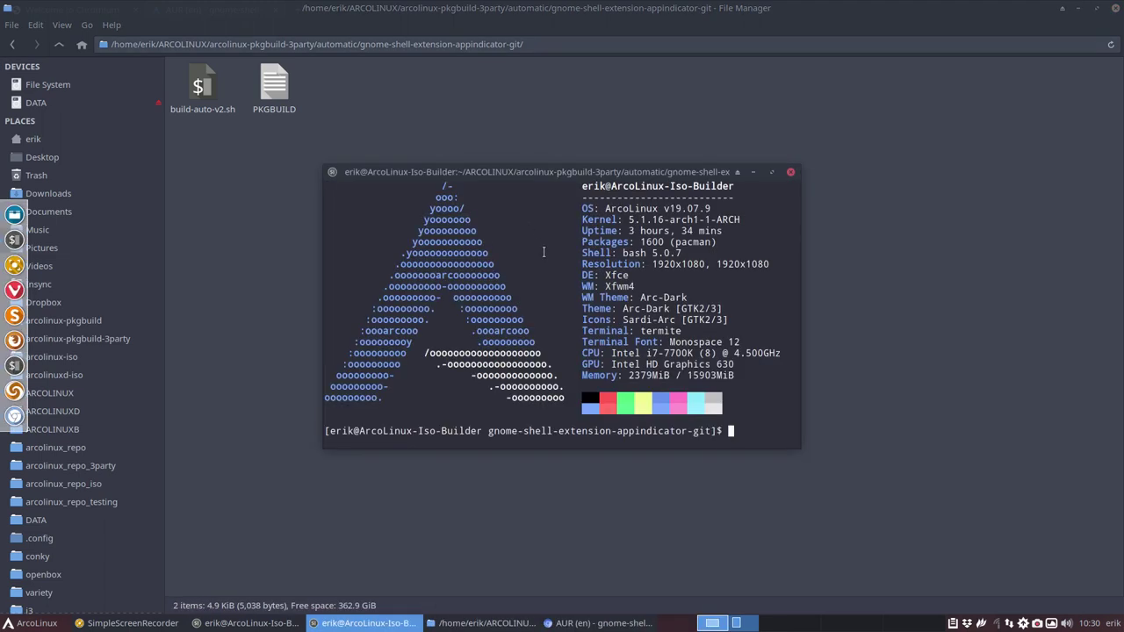
{"action": "type", "text": "makepkg"}
{"action": "key", "text": "Return"}
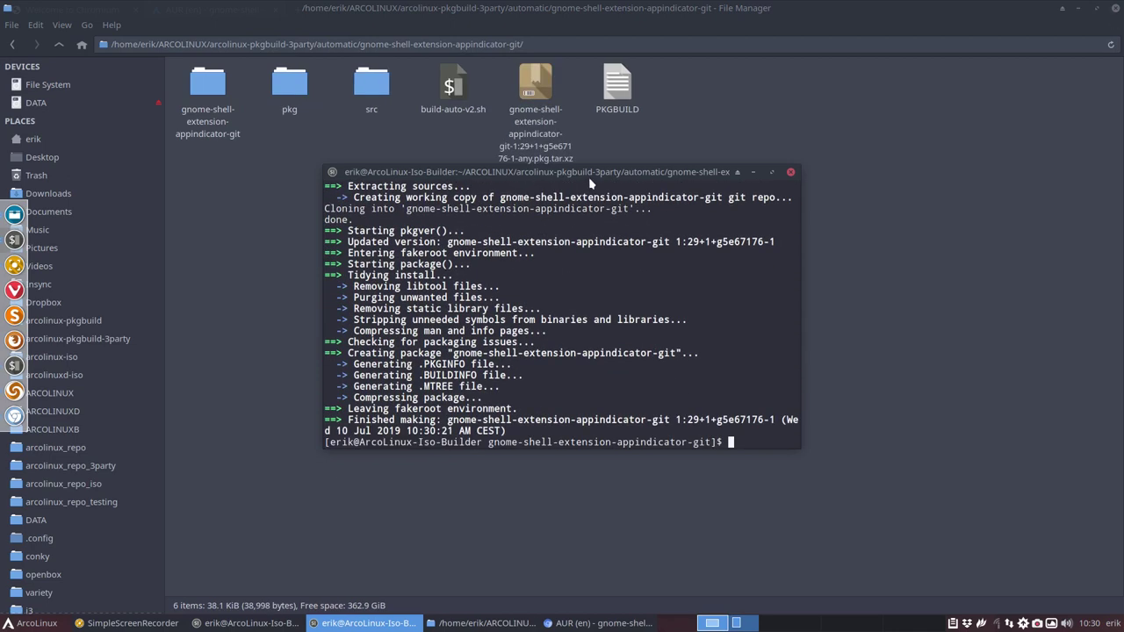
{"action": "left_click_drag", "start_coordinate": [591, 179], "coordinate": [748, 251]}
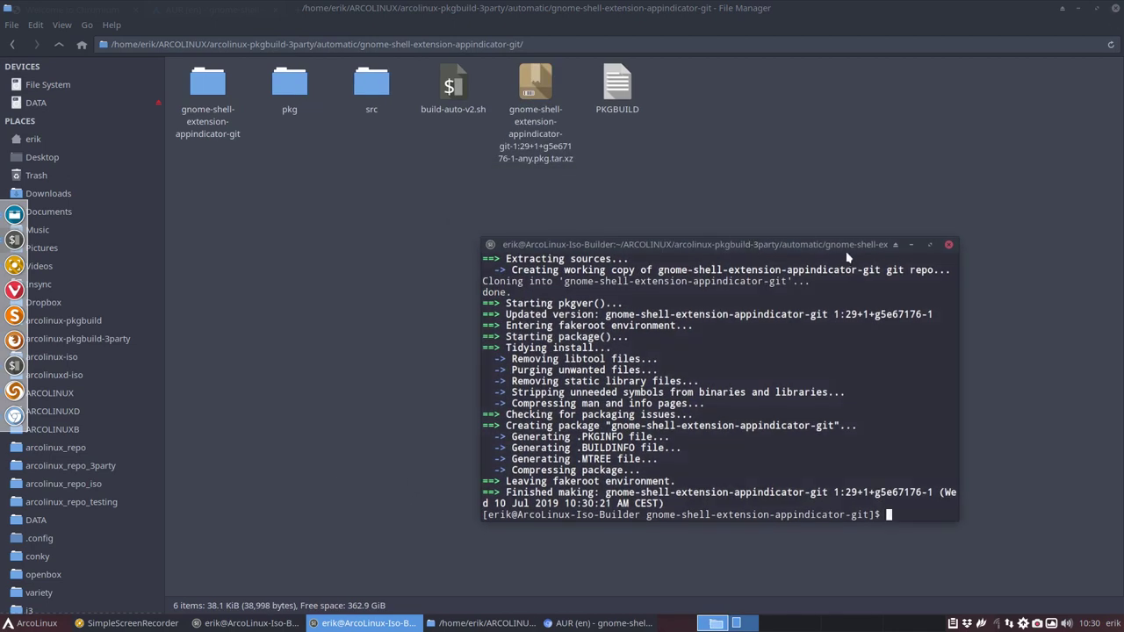
{"action": "left_click", "coordinate": [947, 245]}
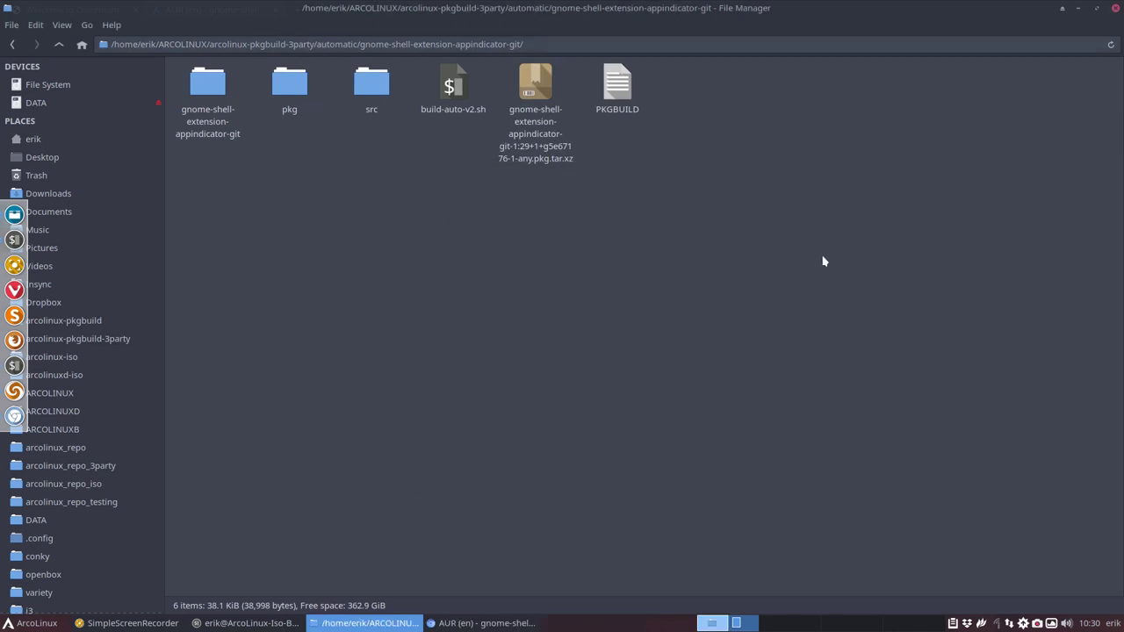
Examine the source files in src/gnome-shell-extension-appindicator-git and return to the package's build folder
{"action": "double_click", "coordinate": [376, 88]}
{"action": "double_click", "coordinate": [208, 83]}
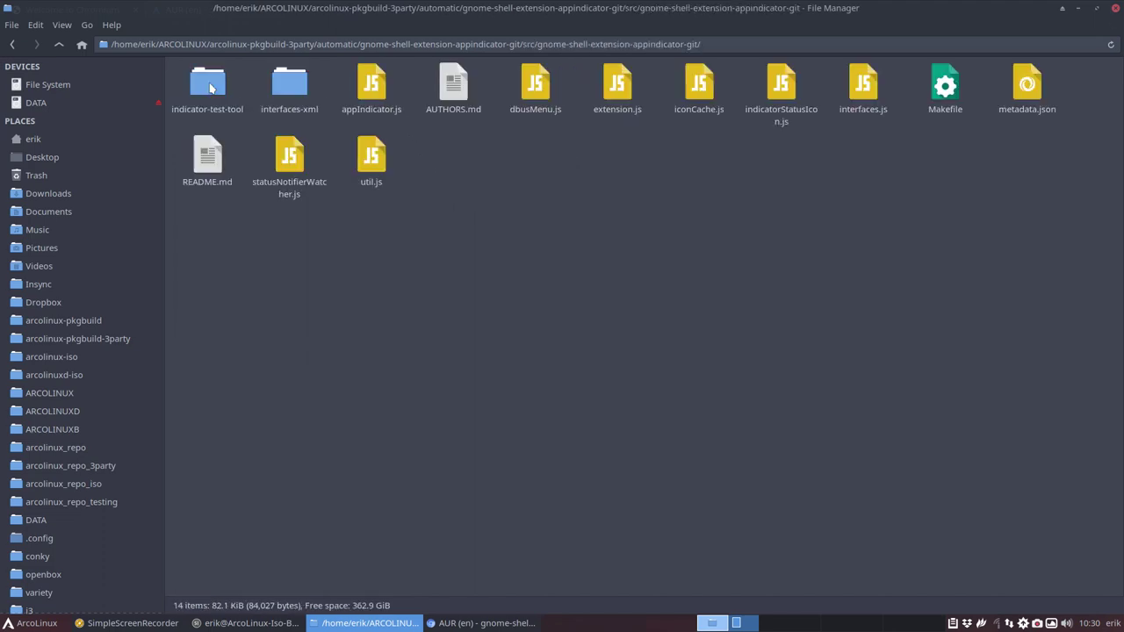
{"action": "left_click_drag", "start_coordinate": [201, 223], "coordinate": [1080, 63]}
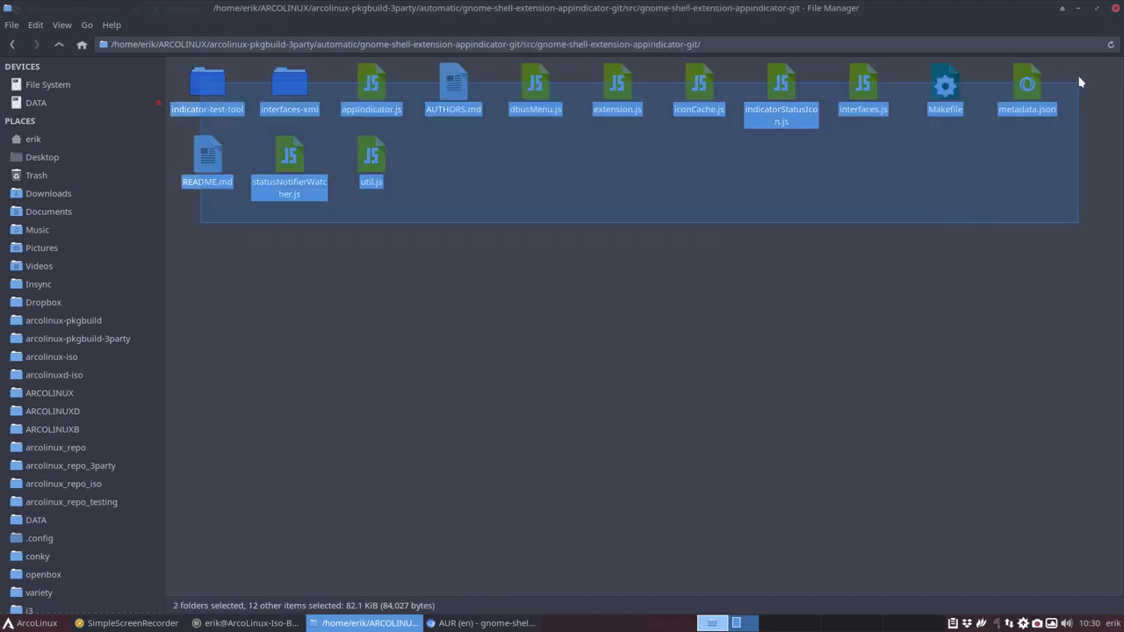
{"action": "left_click", "coordinate": [59, 44]}
{"action": "left_click", "coordinate": [59, 44]}
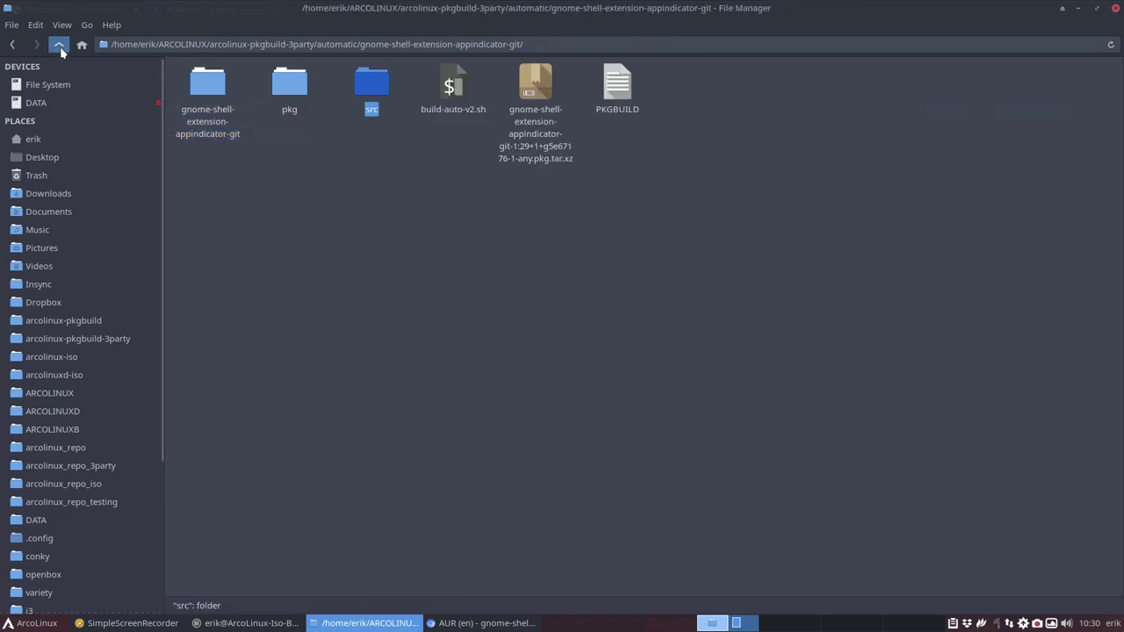
Browse the pkg folder down through usr/share/gnome-shell/extensions and examine the packaged extension files in its subfolder
{"action": "double_click", "coordinate": [303, 92]}
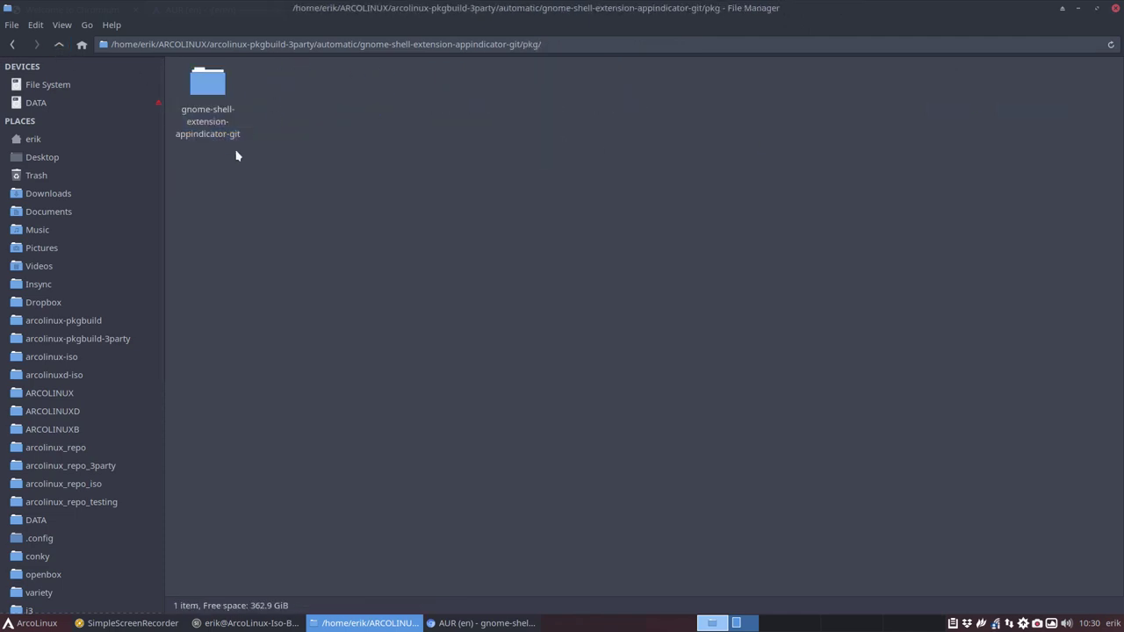
{"action": "double_click", "coordinate": [211, 89]}
{"action": "double_click", "coordinate": [195, 84]}
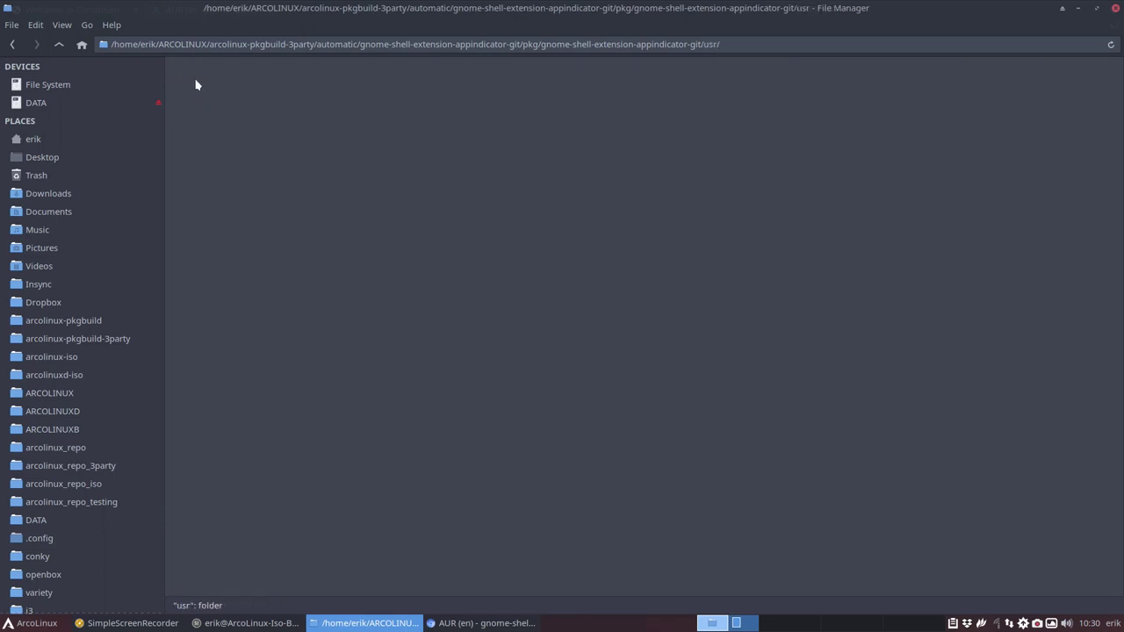
{"action": "double_click", "coordinate": [195, 85]}
{"action": "double_click", "coordinate": [195, 85]}
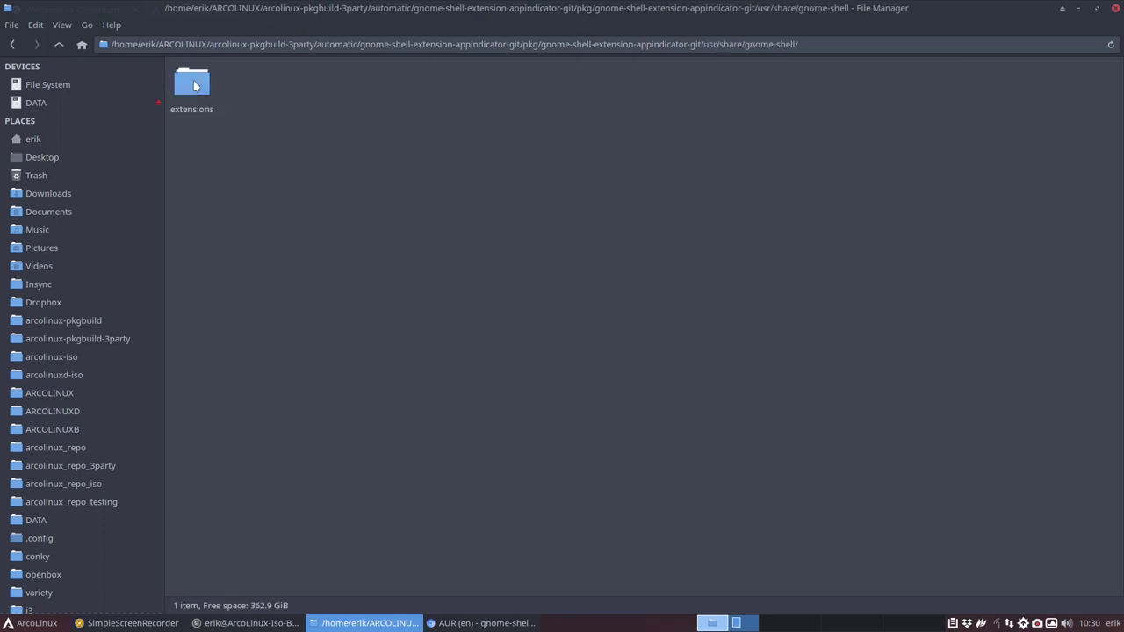
{"action": "left_click", "coordinate": [195, 86]}
{"action": "double_click", "coordinate": [195, 84]}
{"action": "double_click", "coordinate": [195, 84]}
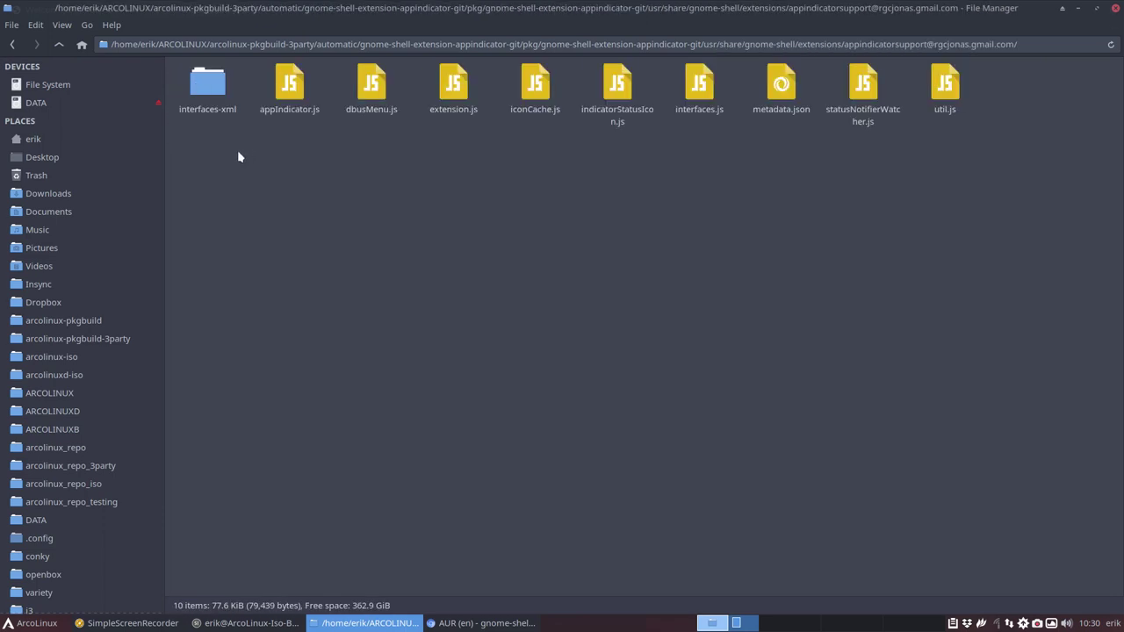
{"action": "left_click_drag", "start_coordinate": [204, 148], "coordinate": [984, 97]}
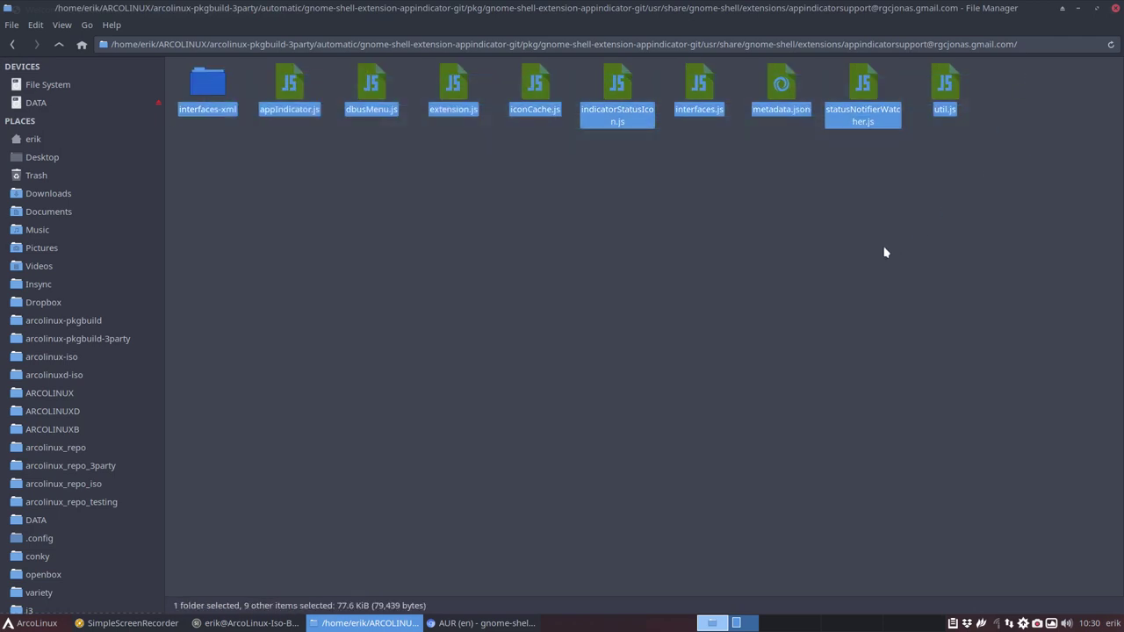
Go back up from the packaged extension files to the automatic/gnome-shell-extension-appindicator-git build folder
{"action": "left_click", "coordinate": [59, 45]}
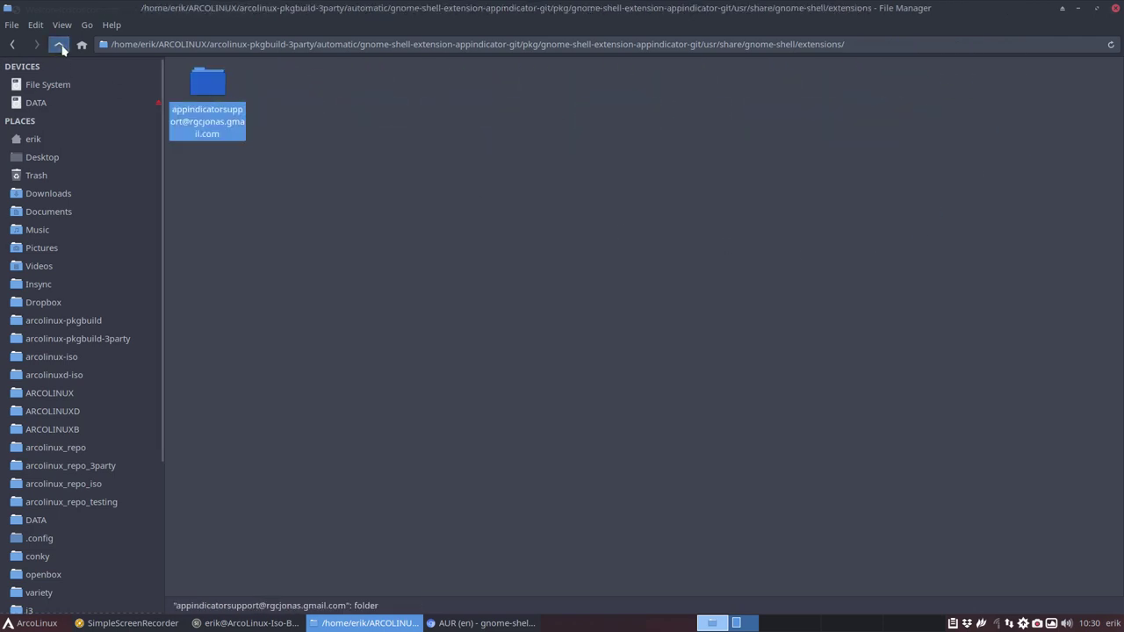
{"action": "left_click", "coordinate": [59, 45]}
{"action": "left_click", "coordinate": [59, 45]}
{"action": "left_click", "coordinate": [58, 45]}
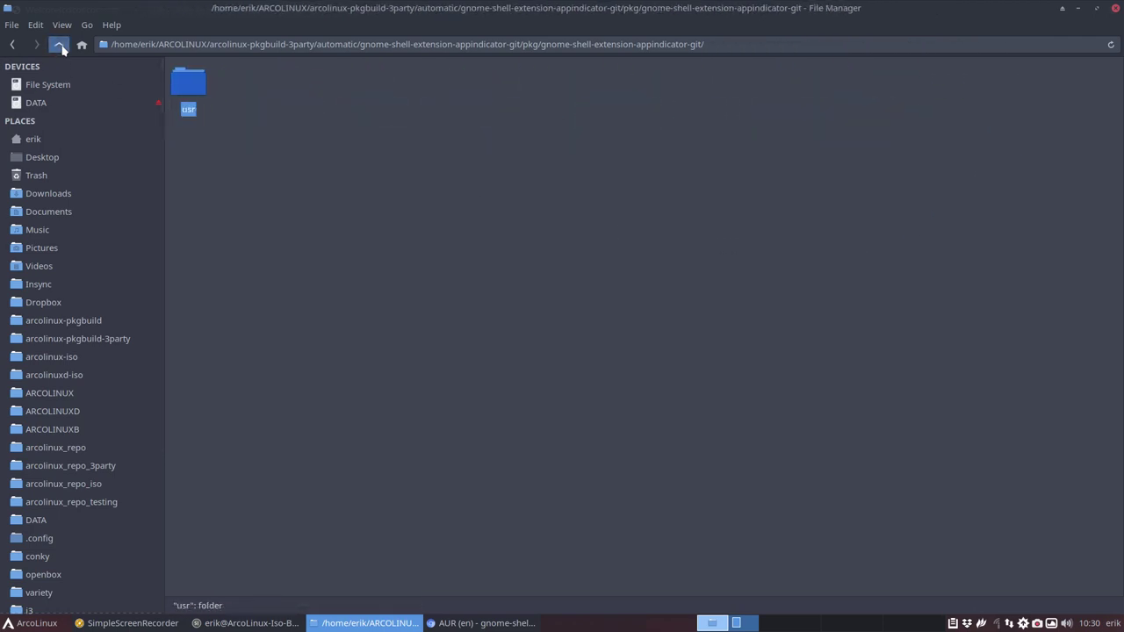
{"action": "left_click", "coordinate": [59, 45]}
{"action": "left_click", "coordinate": [60, 46]}
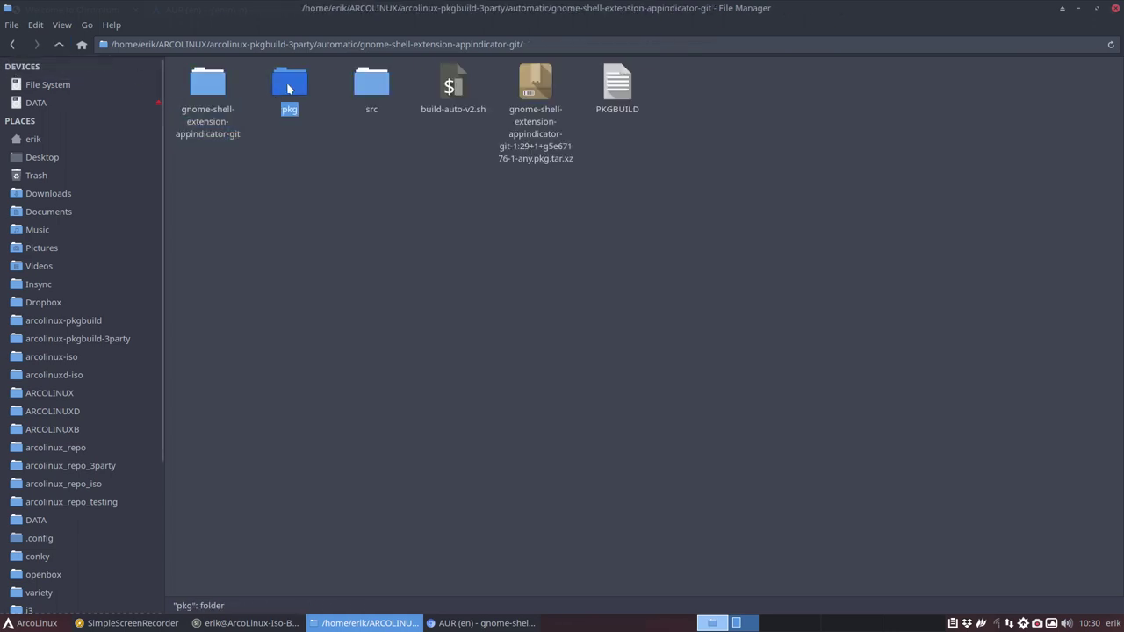
{"action": "left_click", "coordinate": [532, 95]}
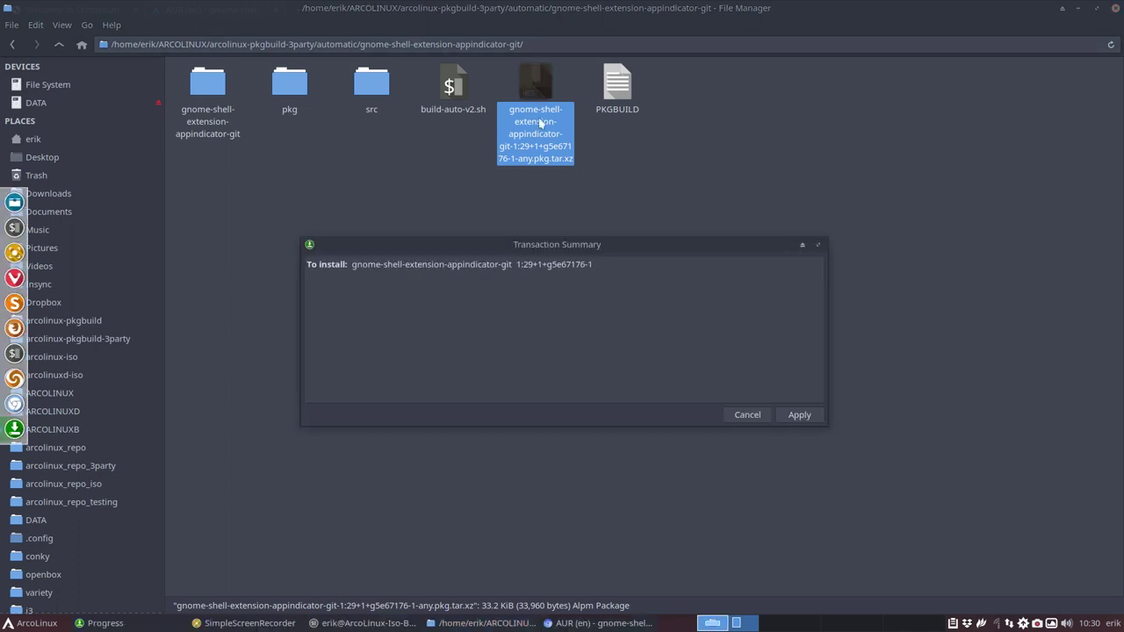
{"action": "left_click", "coordinate": [746, 416]}
{"action": "left_click", "coordinate": [708, 342]}
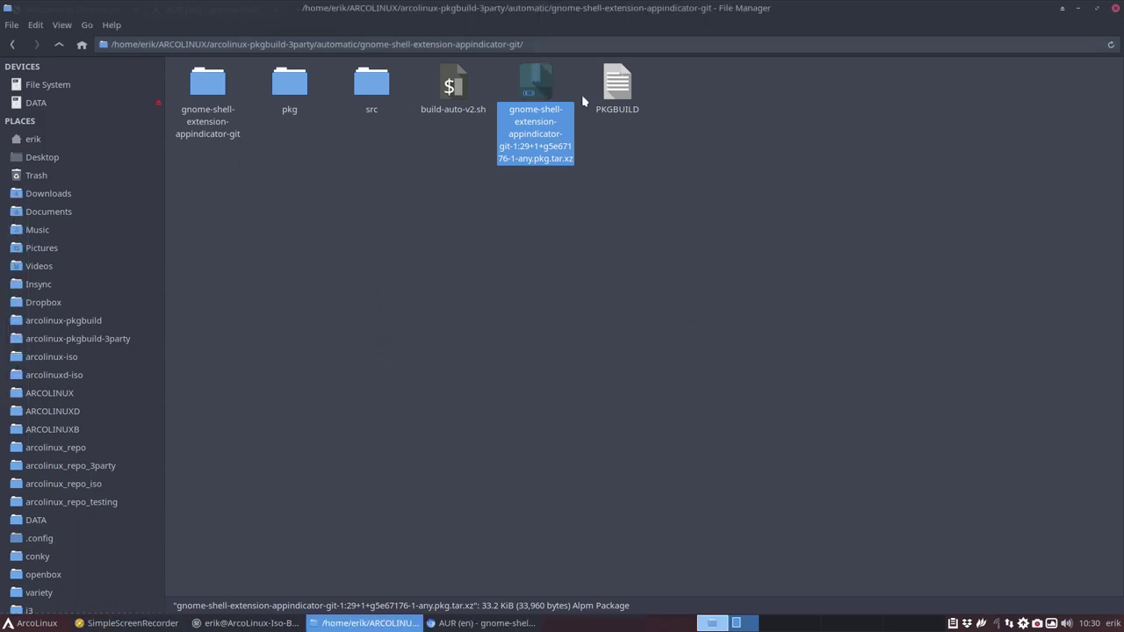
Open the built gnome-shell-extension-appindicator-git .pkg.tar.xz package with Archive Manager without making it the default application
{"action": "right_click", "coordinate": [536, 81]}
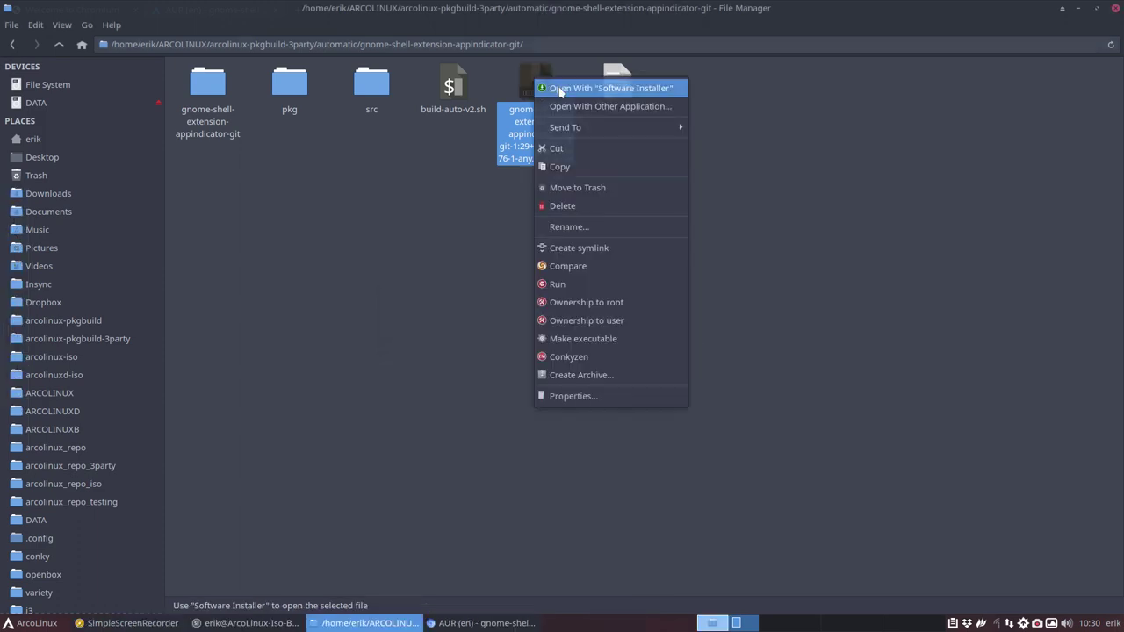
{"action": "left_click", "coordinate": [639, 106]}
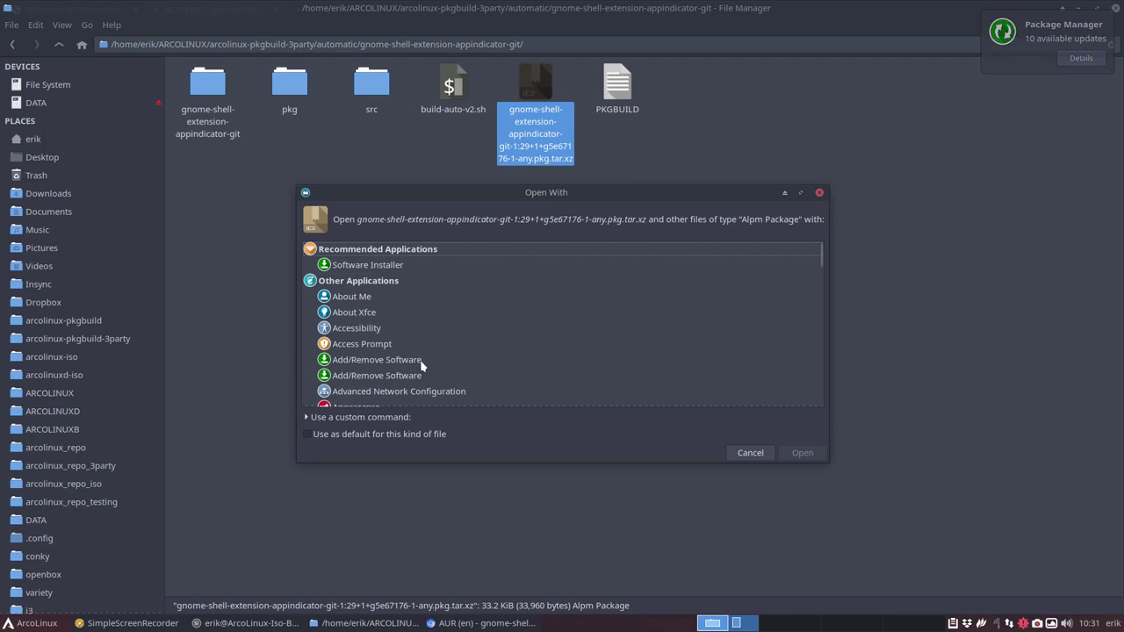
{"action": "scroll", "coordinate": [447, 369], "scroll_direction": "down", "scroll_amount": 2}
{"action": "scroll", "coordinate": [411, 373], "scroll_direction": "down", "scroll_amount": 1}
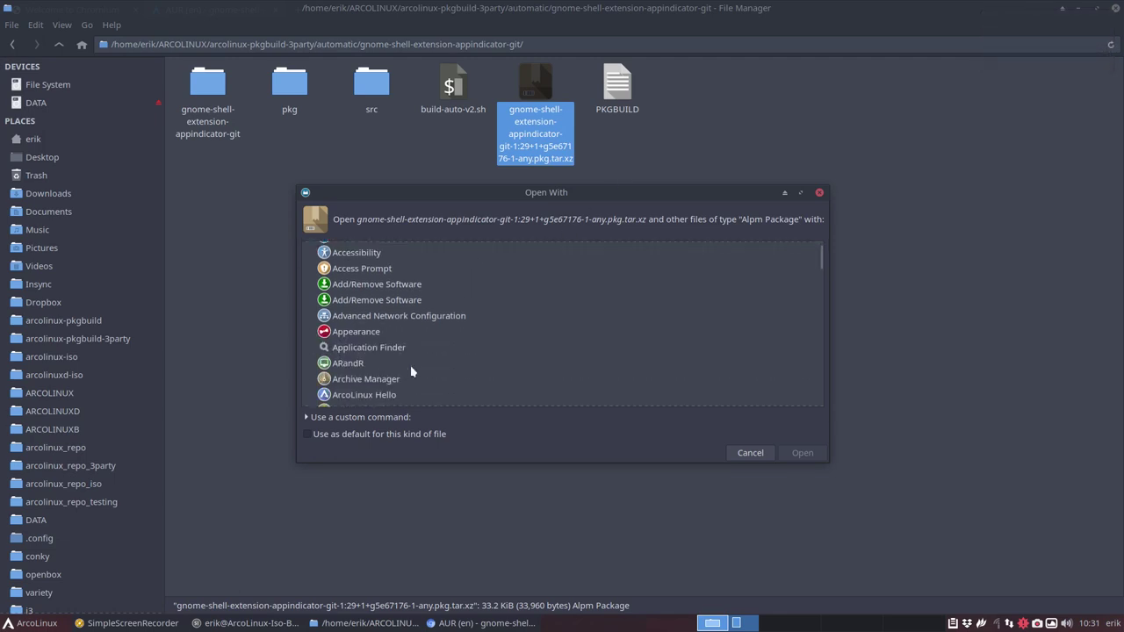
{"action": "left_click", "coordinate": [394, 379]}
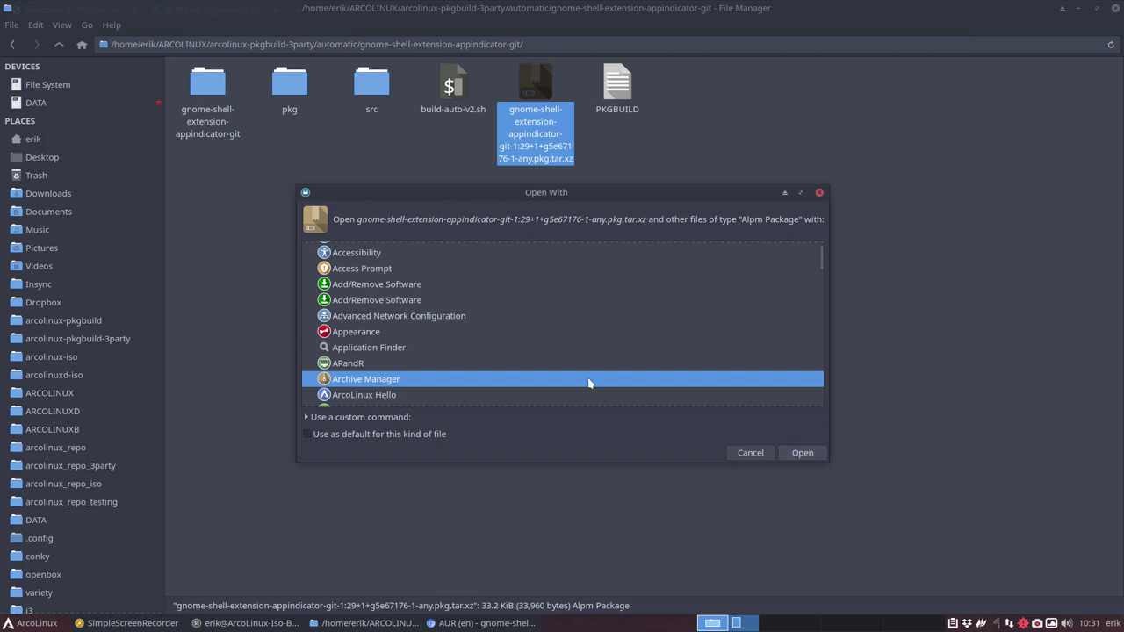
{"action": "scroll", "coordinate": [562, 373], "scroll_direction": "up", "scroll_amount": 3}
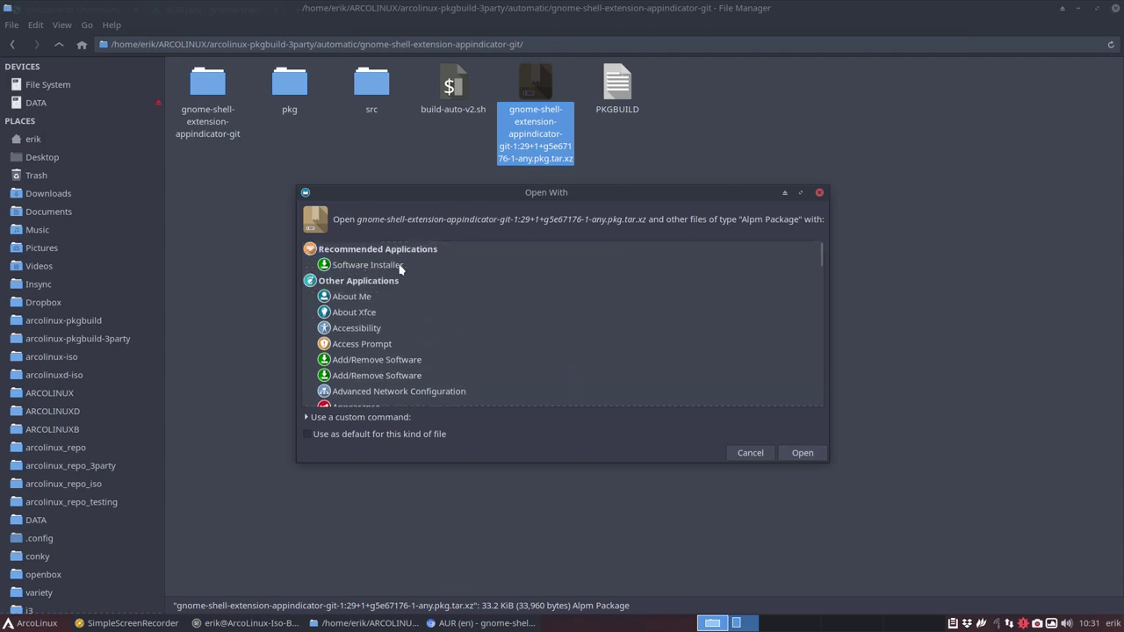
{"action": "scroll", "coordinate": [459, 293], "scroll_direction": "down", "scroll_amount": 3}
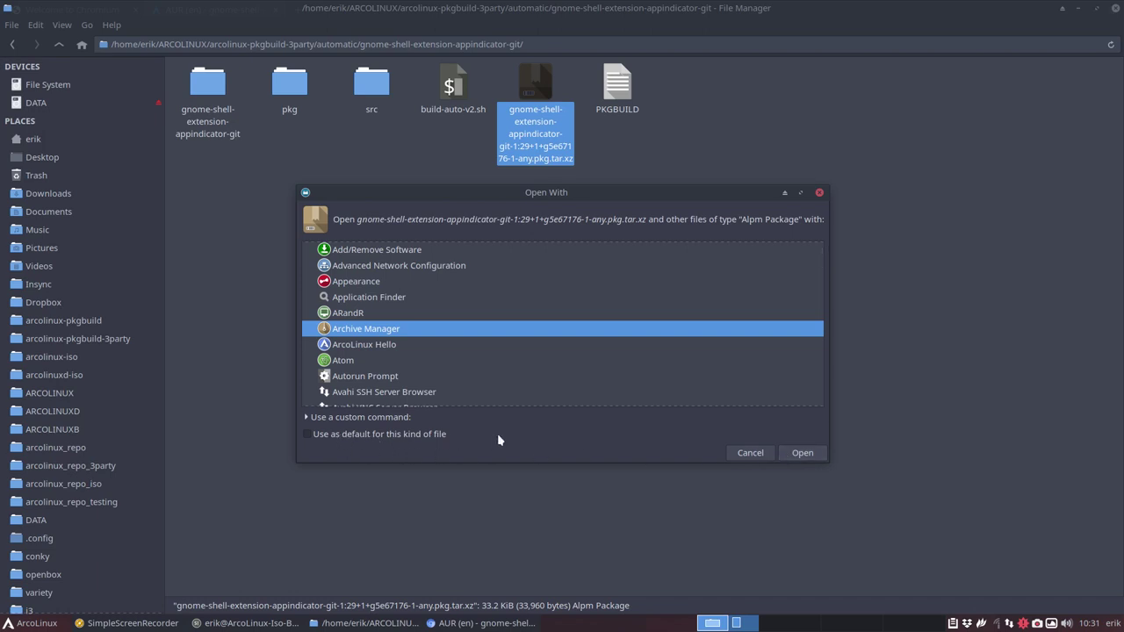
{"action": "left_click", "coordinate": [800, 455]}
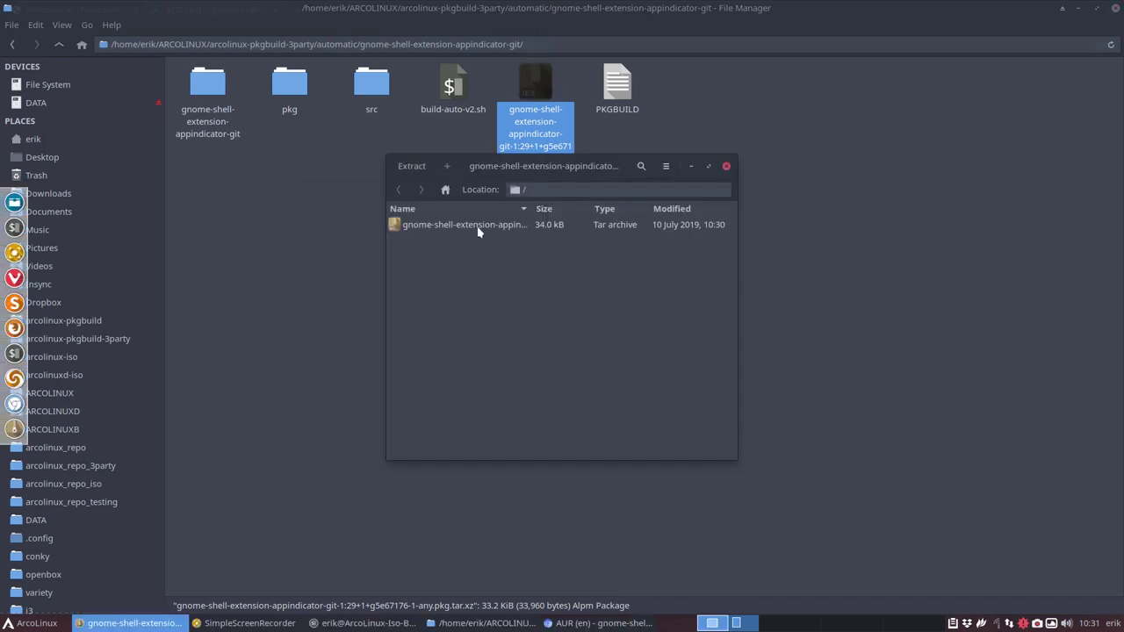
Open the nested tar archive and browse through usr/share/gnome-shell/extensions to examine the extension files in its subfolder
{"action": "left_click", "coordinate": [468, 226]}
{"action": "double_click", "coordinate": [469, 226]}
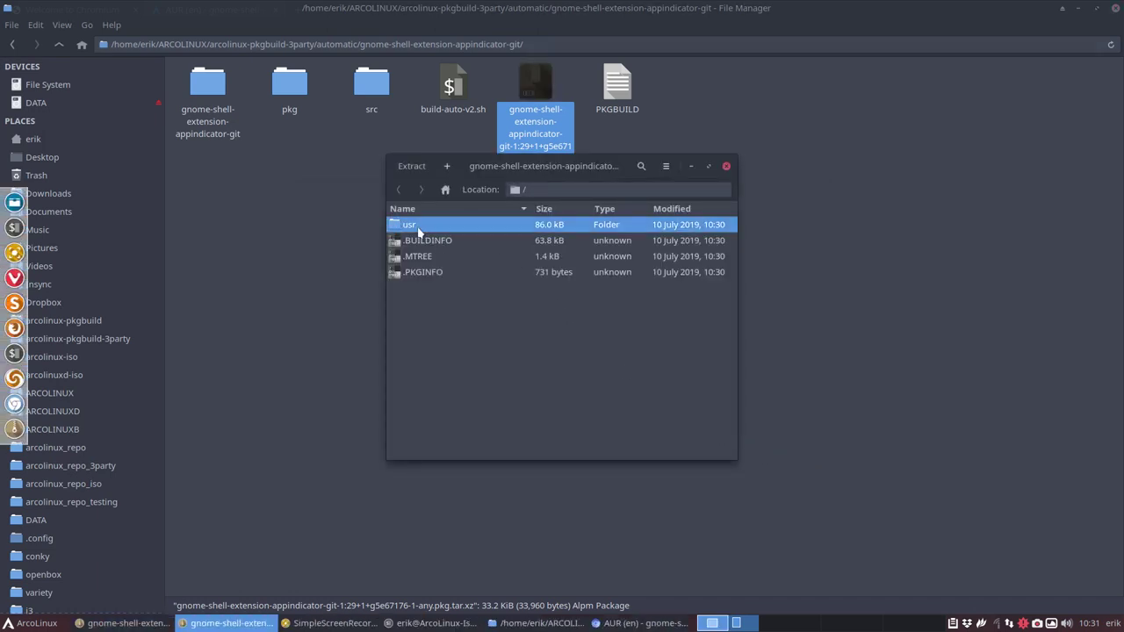
{"action": "double_click", "coordinate": [411, 225]}
{"action": "double_click", "coordinate": [426, 228]}
{"action": "double_click", "coordinate": [434, 228]}
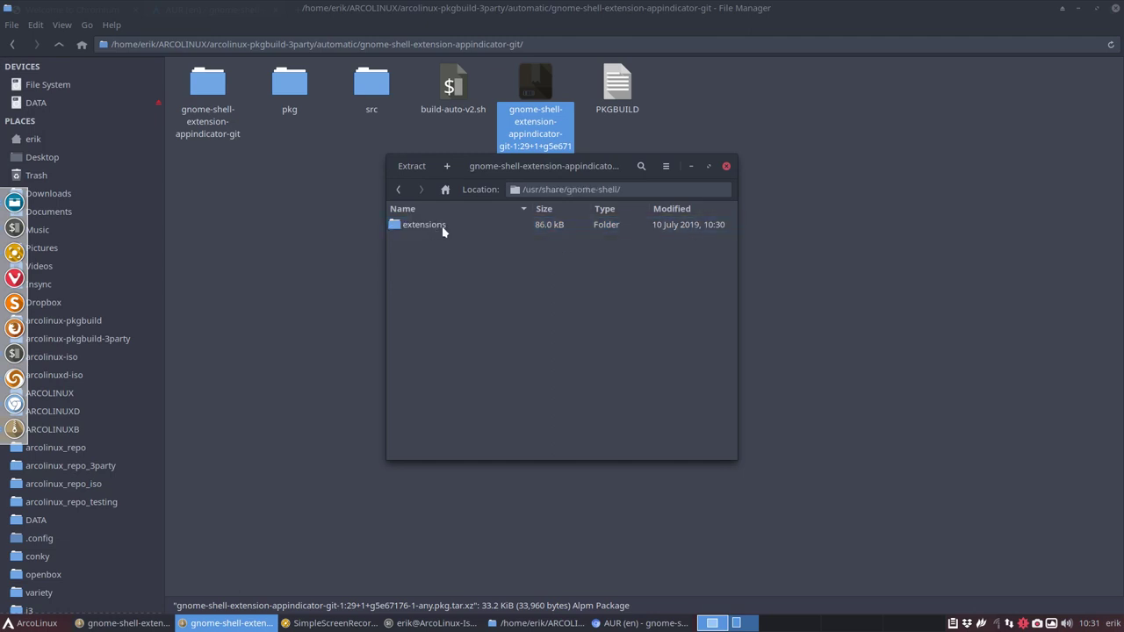
{"action": "double_click", "coordinate": [451, 230]}
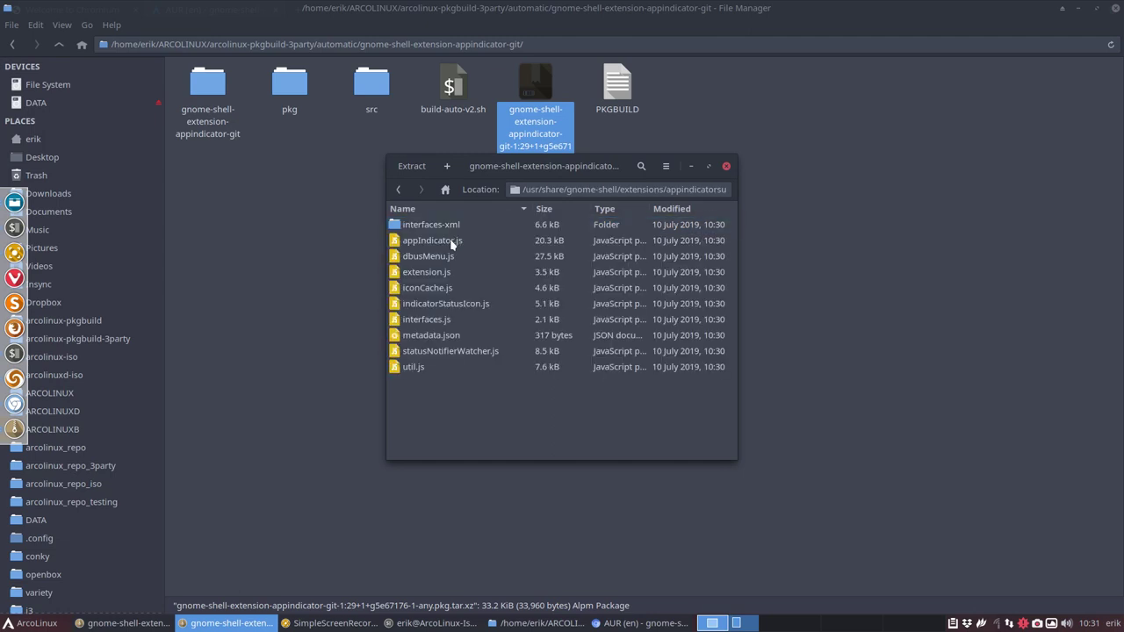
Return to the root of the package archive and close both archive windows
{"action": "left_click", "coordinate": [400, 191]}
{"action": "left_click", "coordinate": [399, 190]}
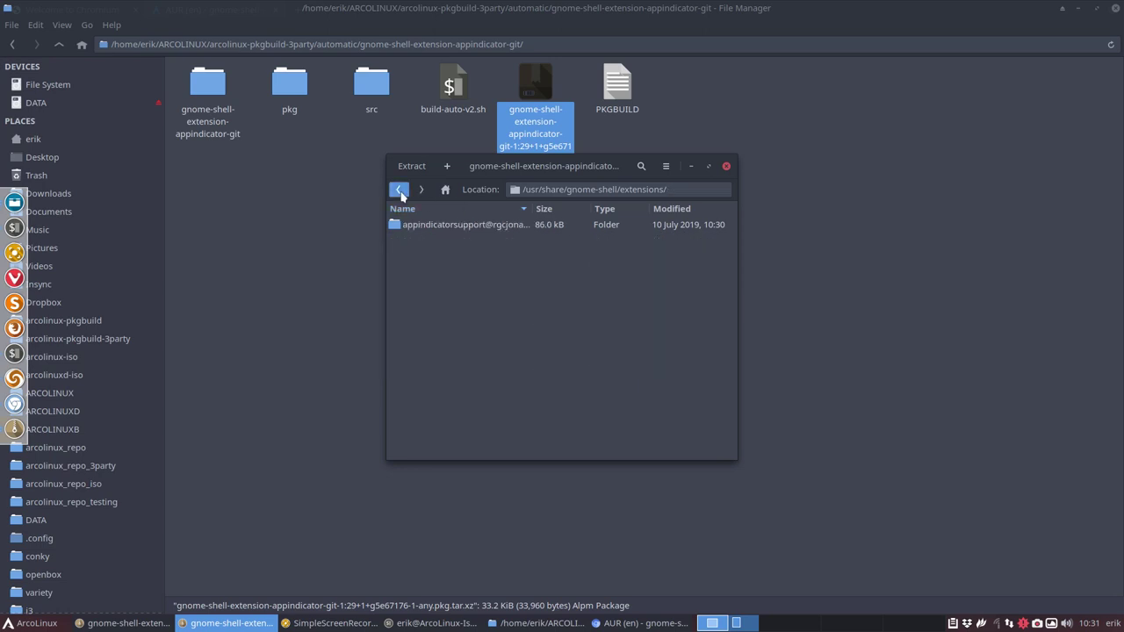
{"action": "left_click", "coordinate": [399, 190]}
{"action": "left_click", "coordinate": [400, 191]}
{"action": "left_click", "coordinate": [400, 191]}
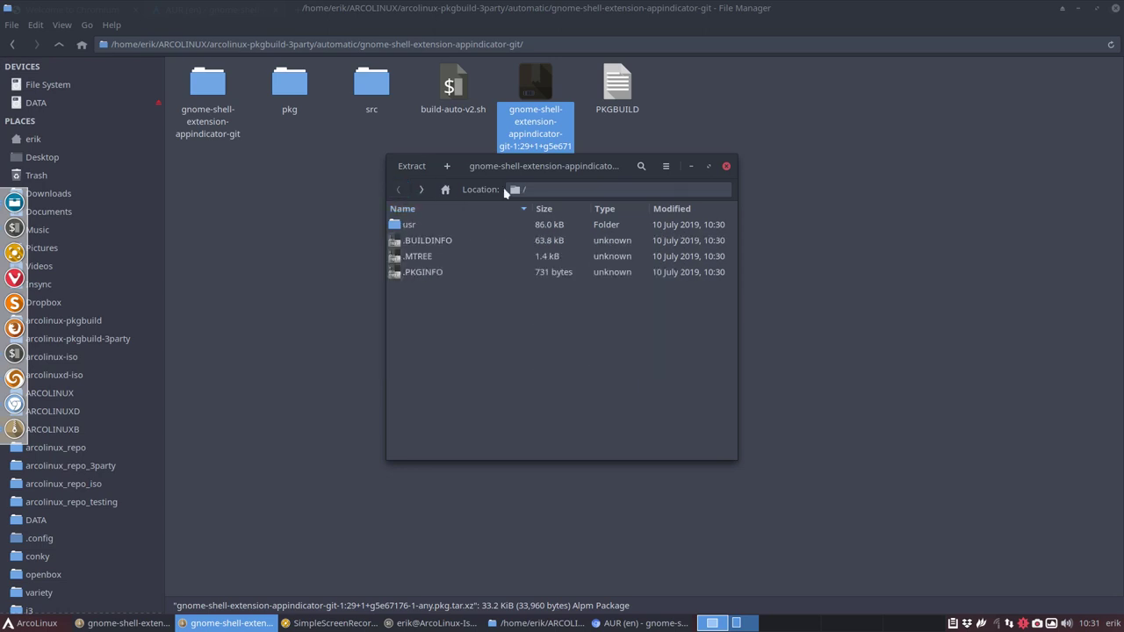
{"action": "left_click", "coordinate": [725, 167]}
{"action": "left_click", "coordinate": [726, 166]}
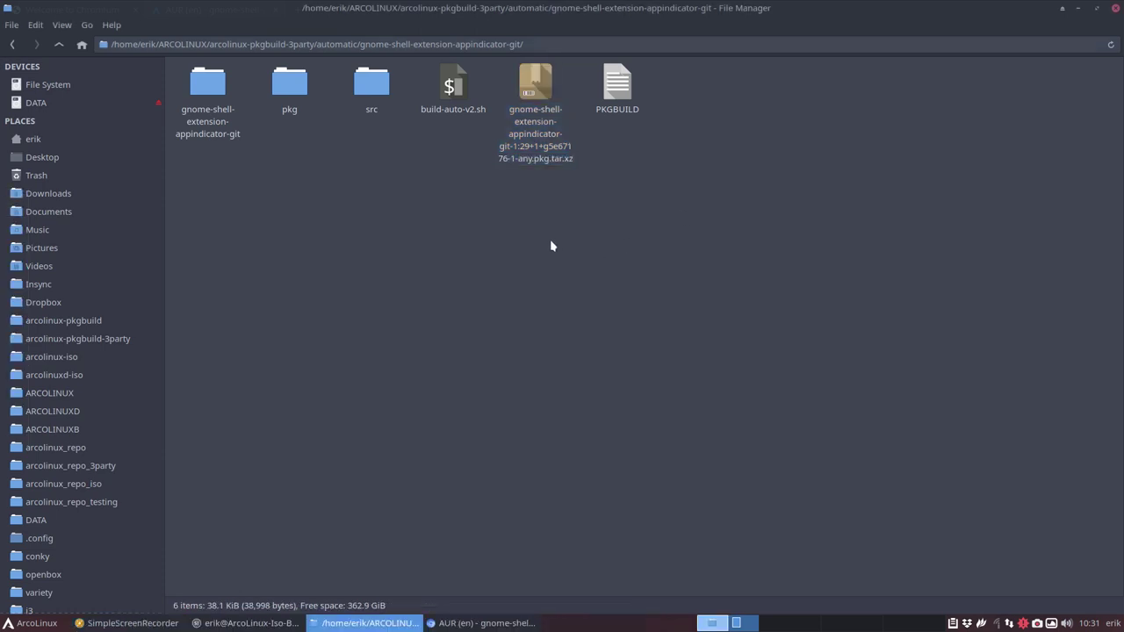
Delete the built package and the src, pkg and gnome-shell-extension-appindicator-git folders from the build folder
{"action": "left_click", "coordinate": [549, 95]}
{"action": "key", "text": "Delete"}
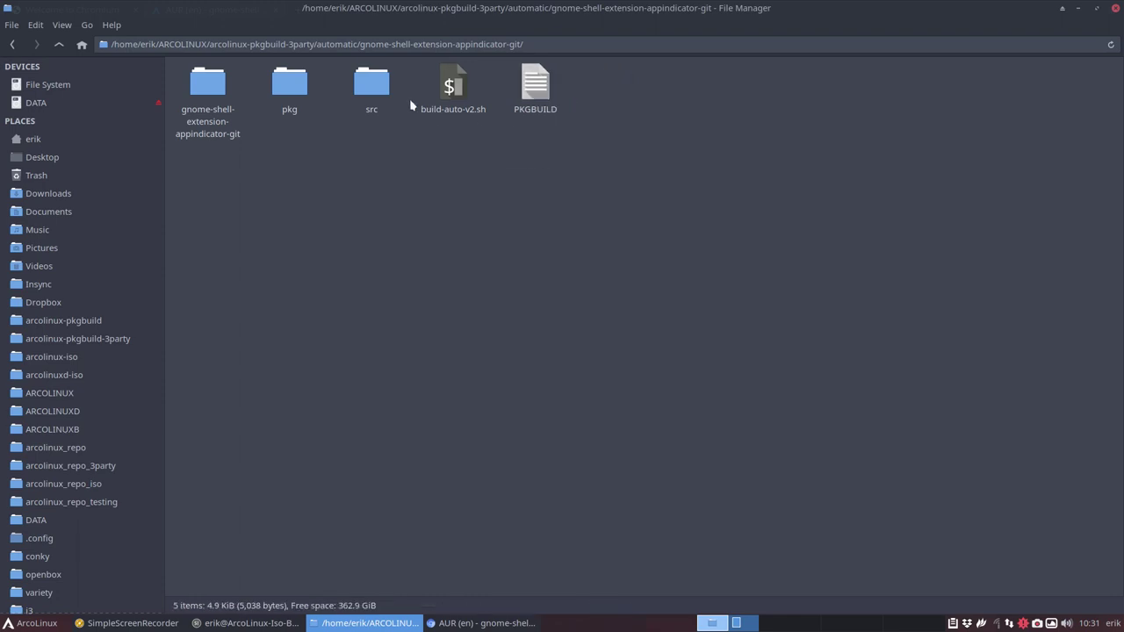
{"action": "left_click", "coordinate": [294, 85]}
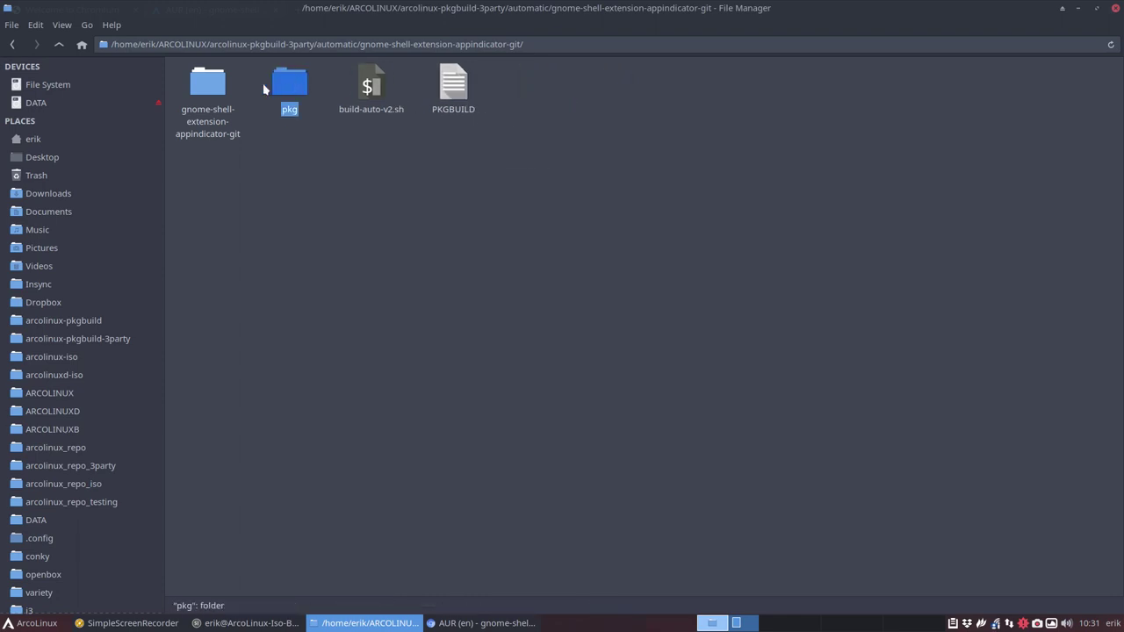
{"action": "key", "text": "Delete"}
{"action": "left_click", "coordinate": [211, 85]}
{"action": "key", "text": "Delete"}
Run ./build-auto-v2.sh in a terminal opened in the build folder and enter the sudo password
{"action": "right_click", "coordinate": [336, 179]}
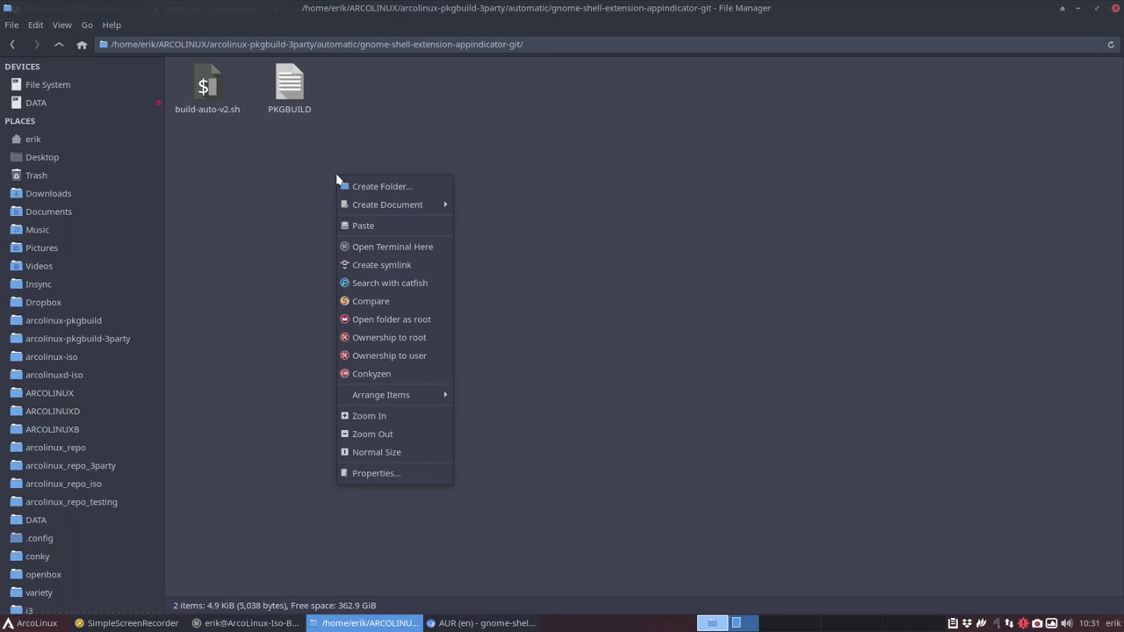
{"action": "left_click", "coordinate": [409, 247]}
{"action": "type", "text": "./build-auto-v2.sh"}
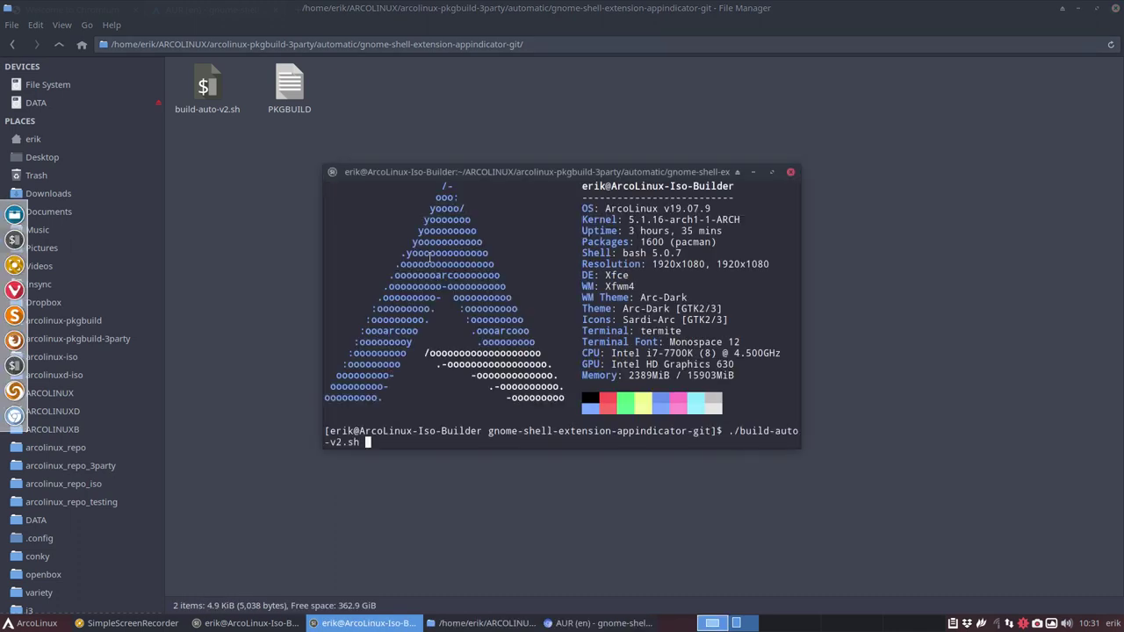
{"action": "key", "text": "Return"}
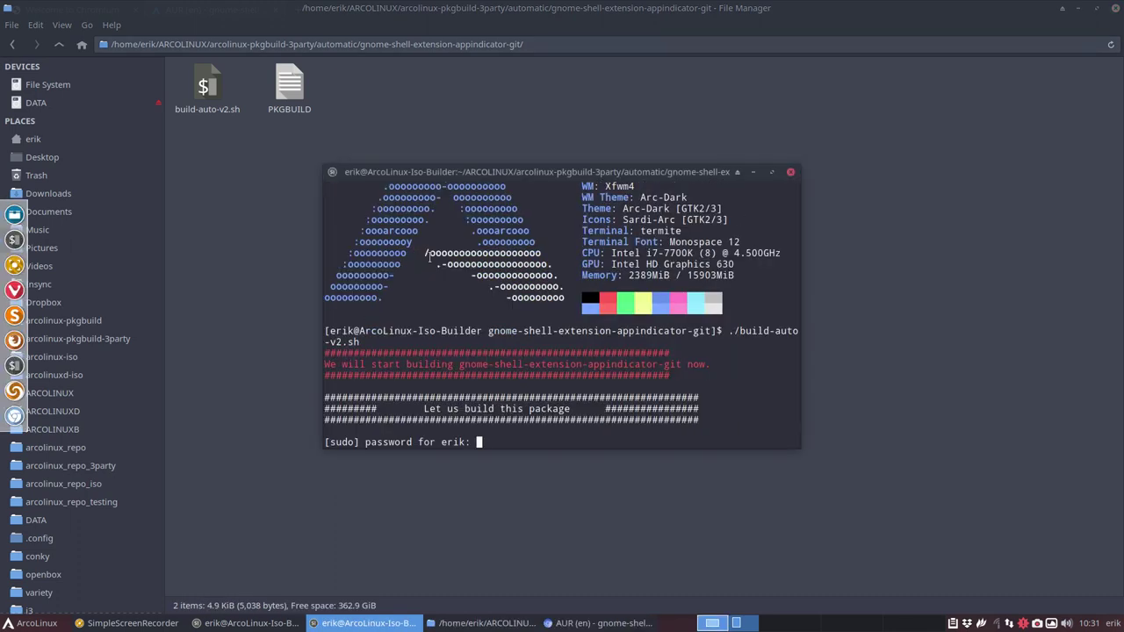
{"action": "key", "text": "Return"}
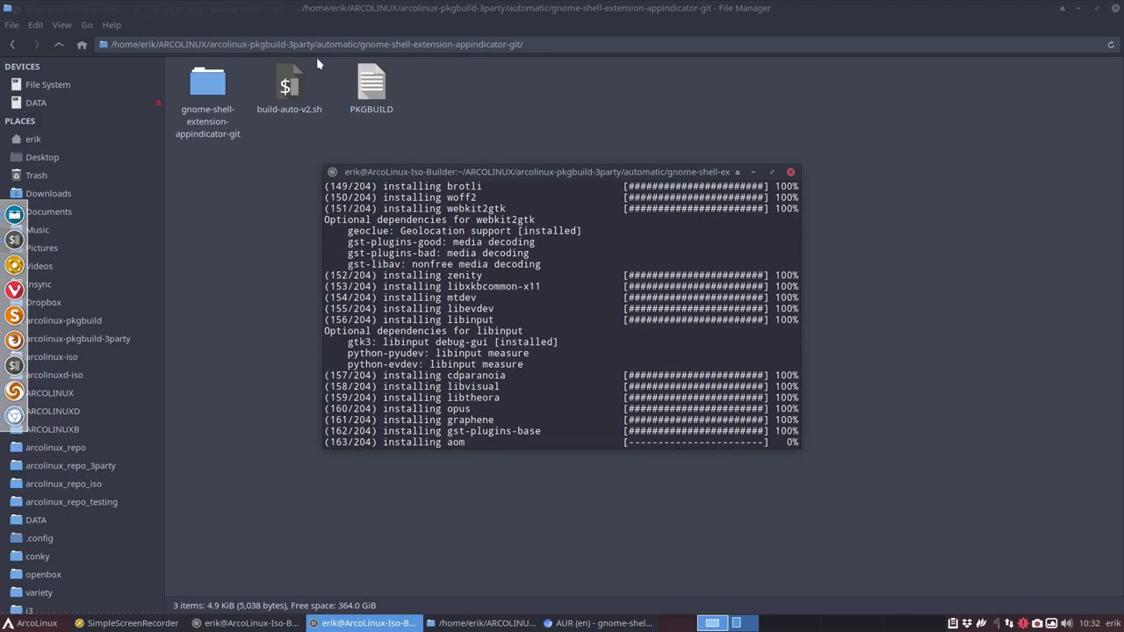
Open build-auto-v2.sh in Atom, examine its build settings and clean chroot wiki link, and close the editor
{"action": "left_click", "coordinate": [297, 86]}
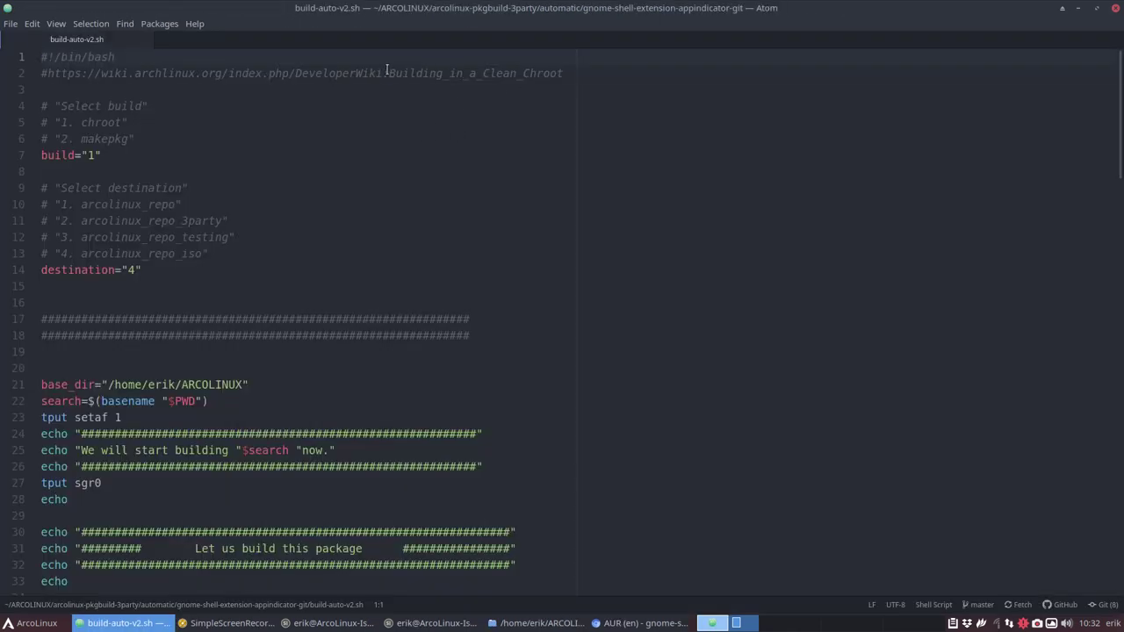
{"action": "left_click_drag", "start_coordinate": [386, 70], "coordinate": [572, 73]}
{"action": "left_click", "coordinate": [191, 63]}
{"action": "left_click", "coordinate": [1116, 7]}
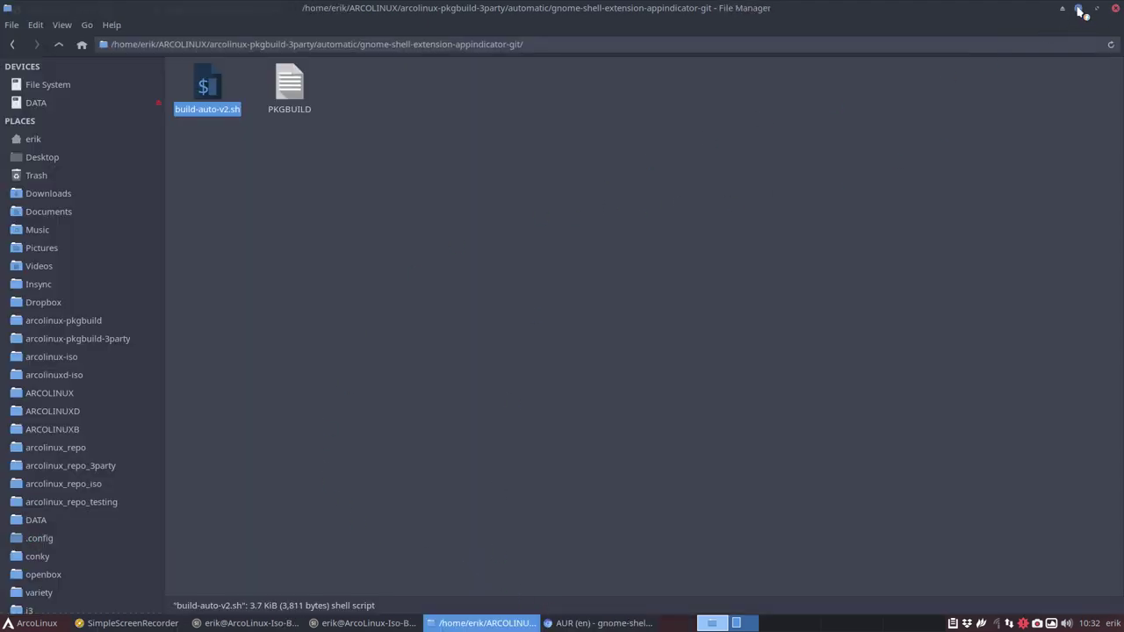
Clear the desktop around the restored file manager by minimizing the browser and closing the package search terminal
{"action": "double_click", "coordinate": [957, 9]}
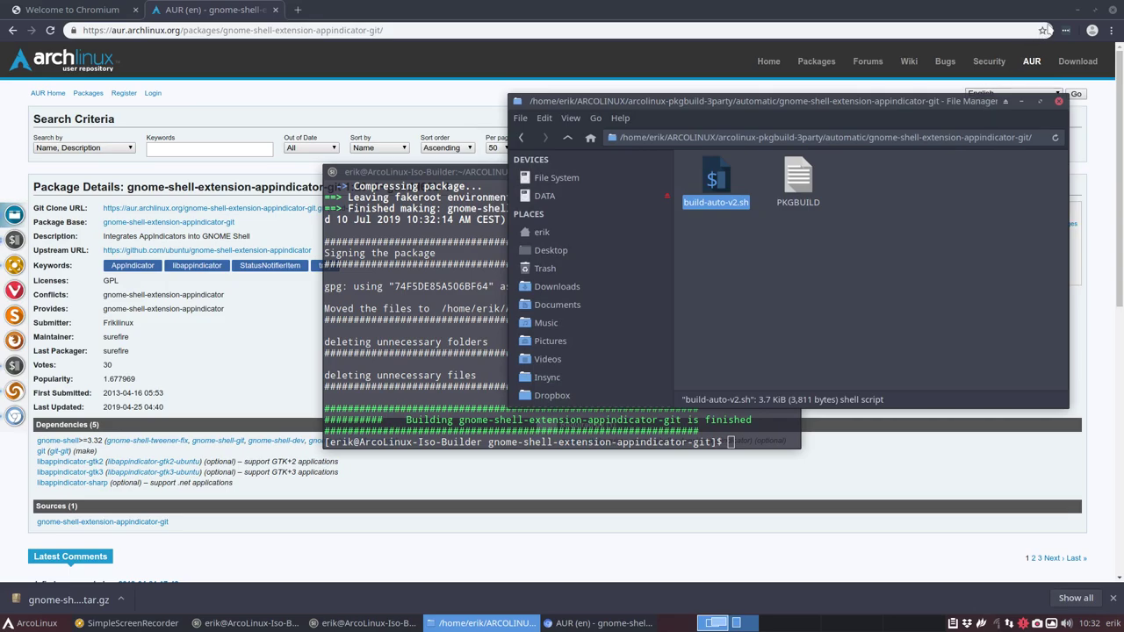
{"action": "left_click", "coordinate": [1077, 9]}
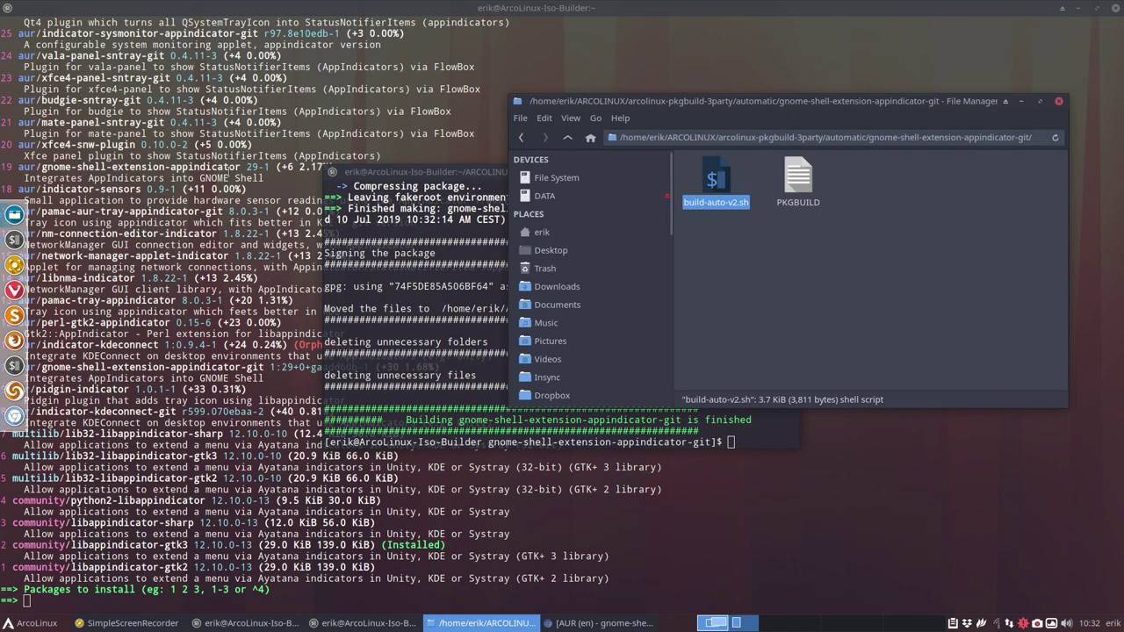
{"action": "left_click", "coordinate": [1116, 8]}
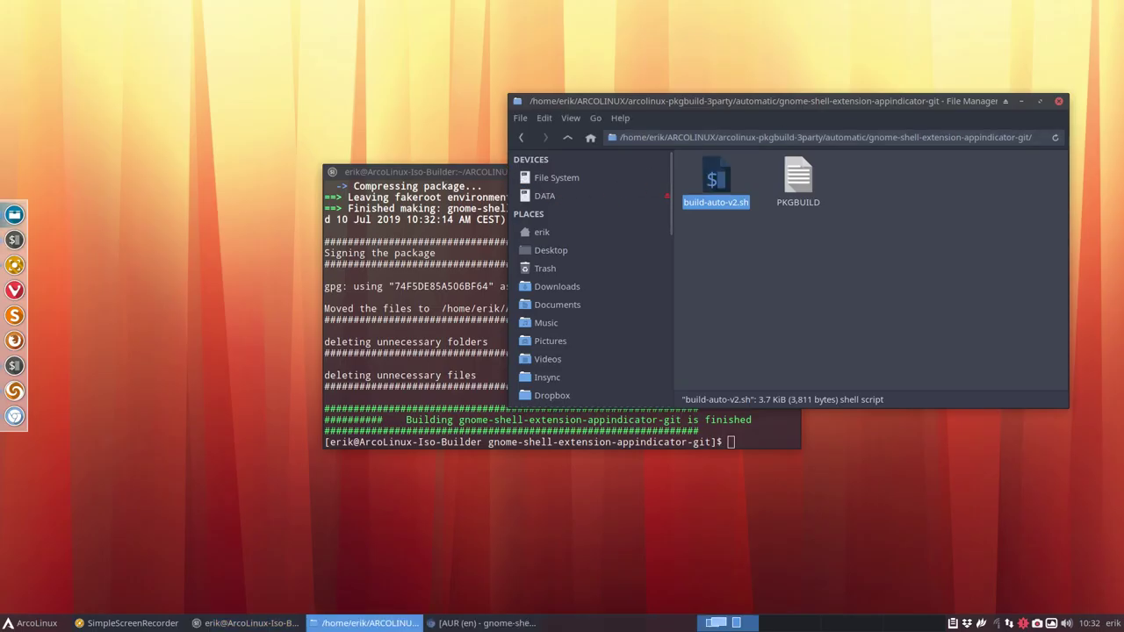
Arrange the build terminal and the file manager side by side and examine the build output and remaining files
{"action": "left_click_drag", "start_coordinate": [478, 176], "coordinate": [272, 77]}
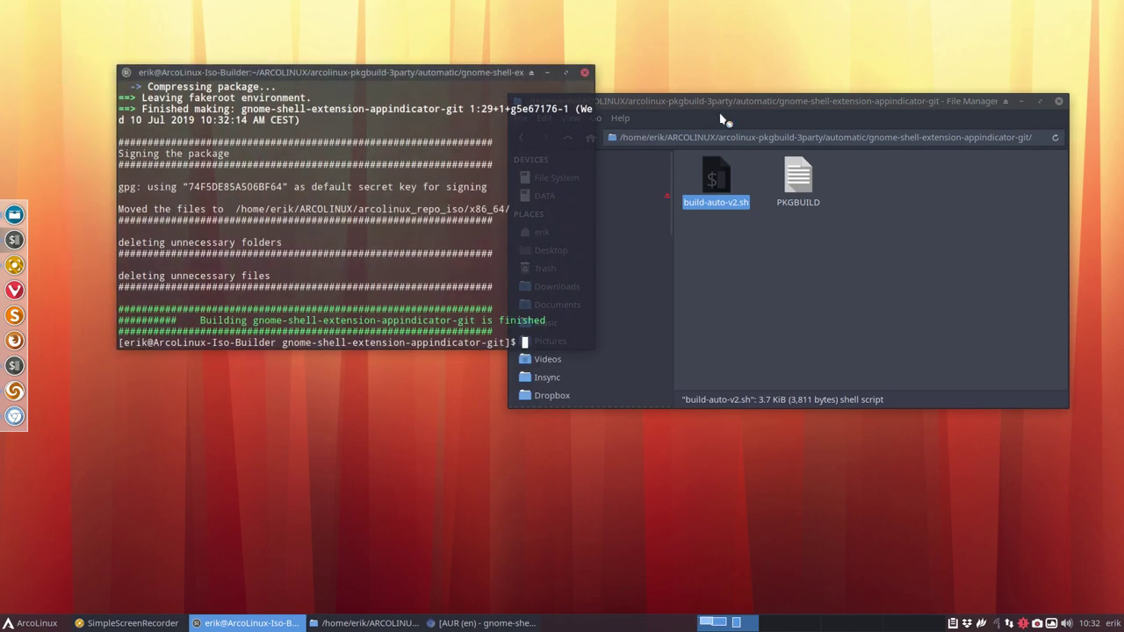
{"action": "left_click_drag", "start_coordinate": [754, 104], "coordinate": [808, 154]}
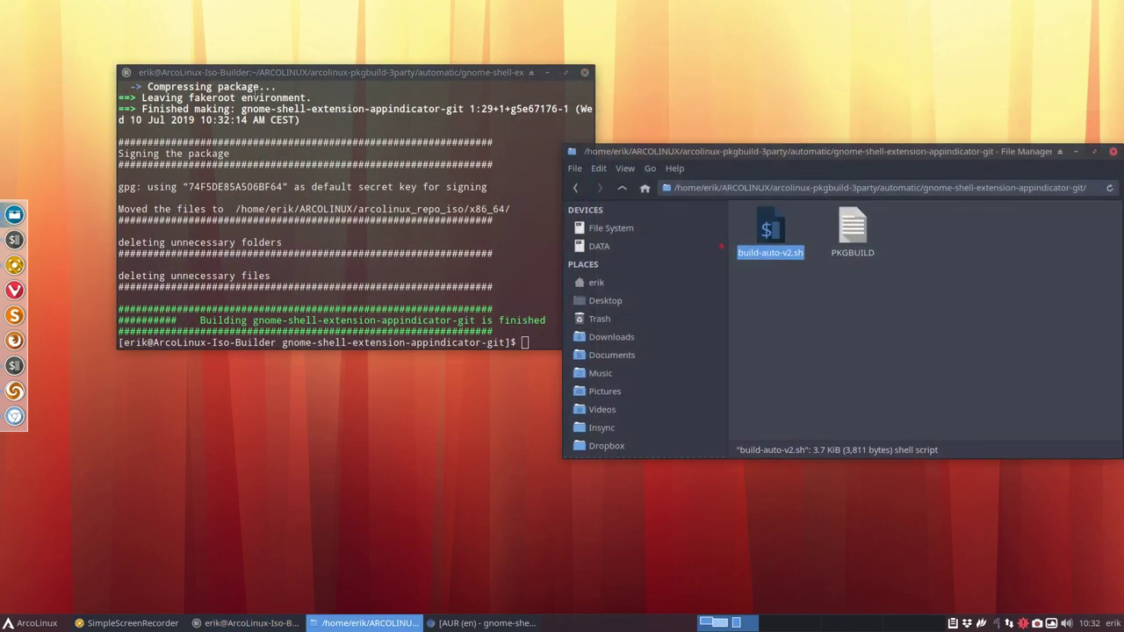
{"action": "left_click_drag", "start_coordinate": [298, 75], "coordinate": [266, 121]}
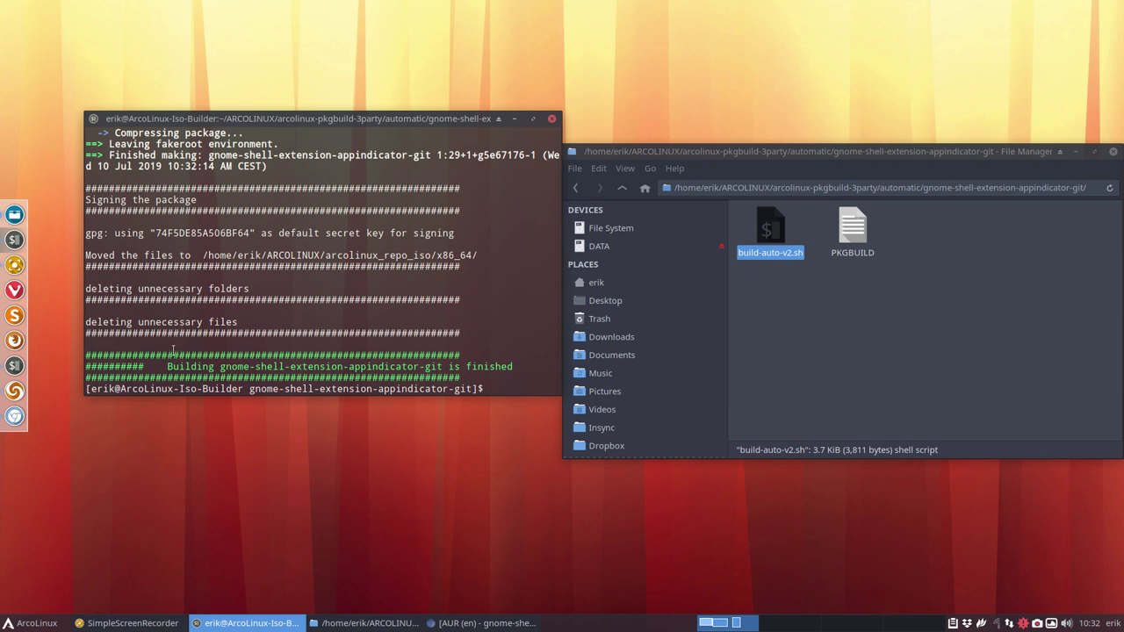
{"action": "left_click", "coordinate": [765, 350]}
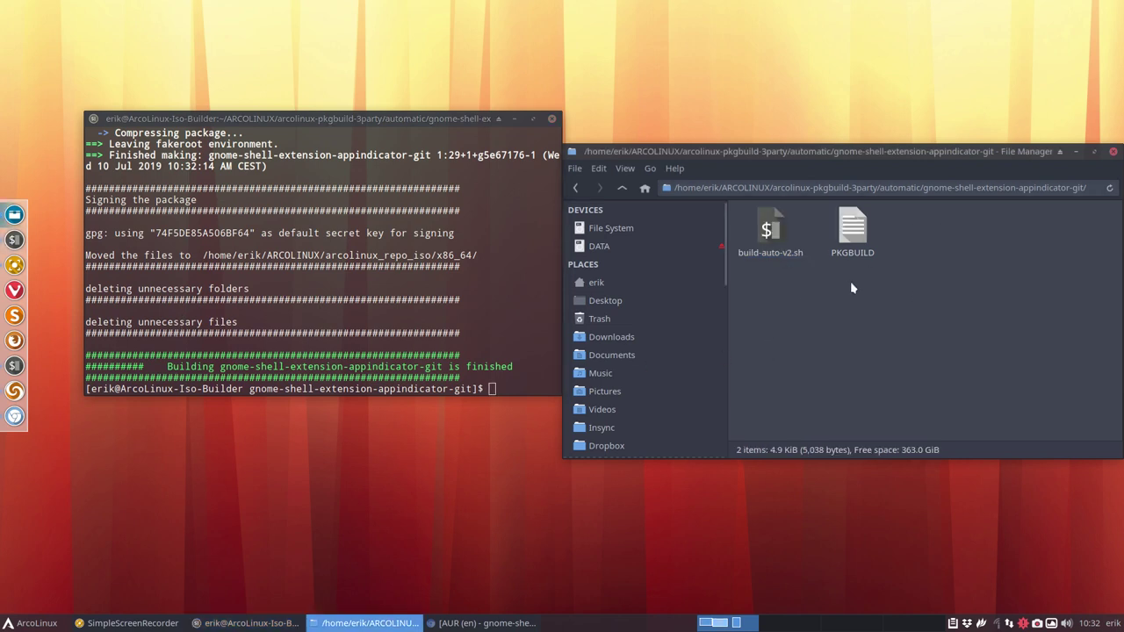
Close the build terminal and show arcolinux_repo_iso/x86_64 as a detailed list in the maximized file manager
{"action": "left_click", "coordinate": [552, 118]}
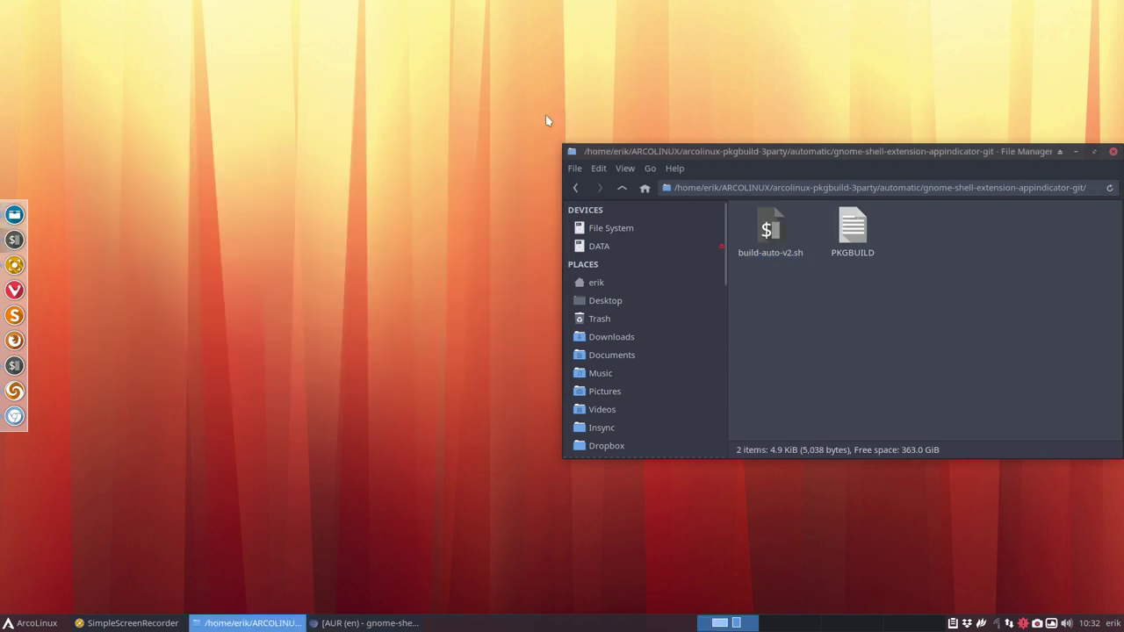
{"action": "double_click", "coordinate": [643, 153]}
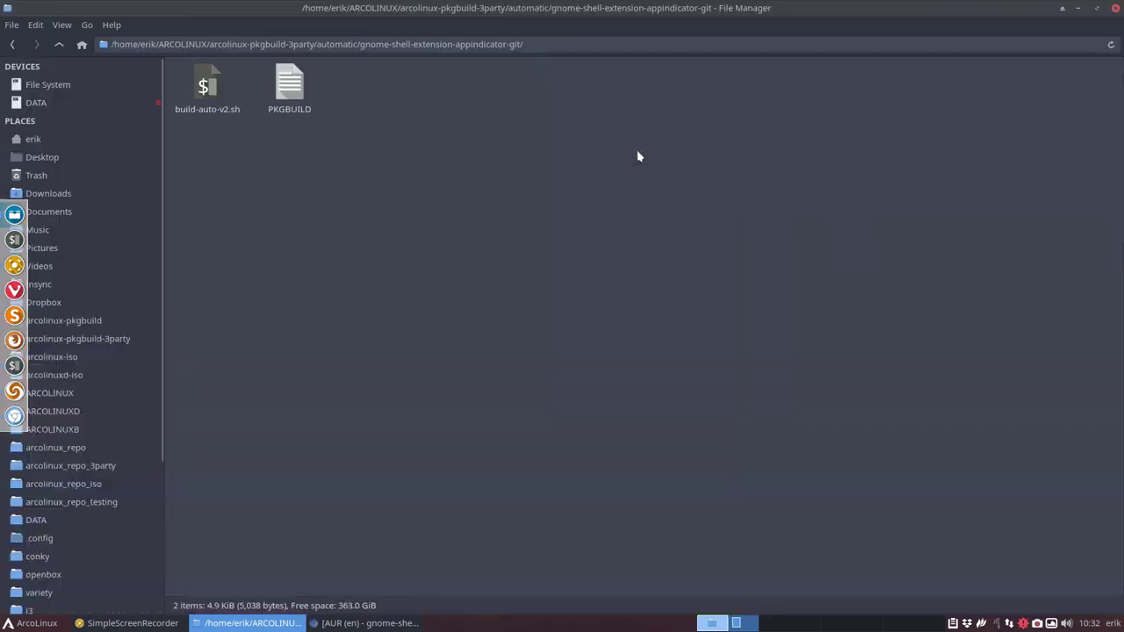
{"action": "left_click", "coordinate": [88, 484]}
{"action": "double_click", "coordinate": [207, 88]}
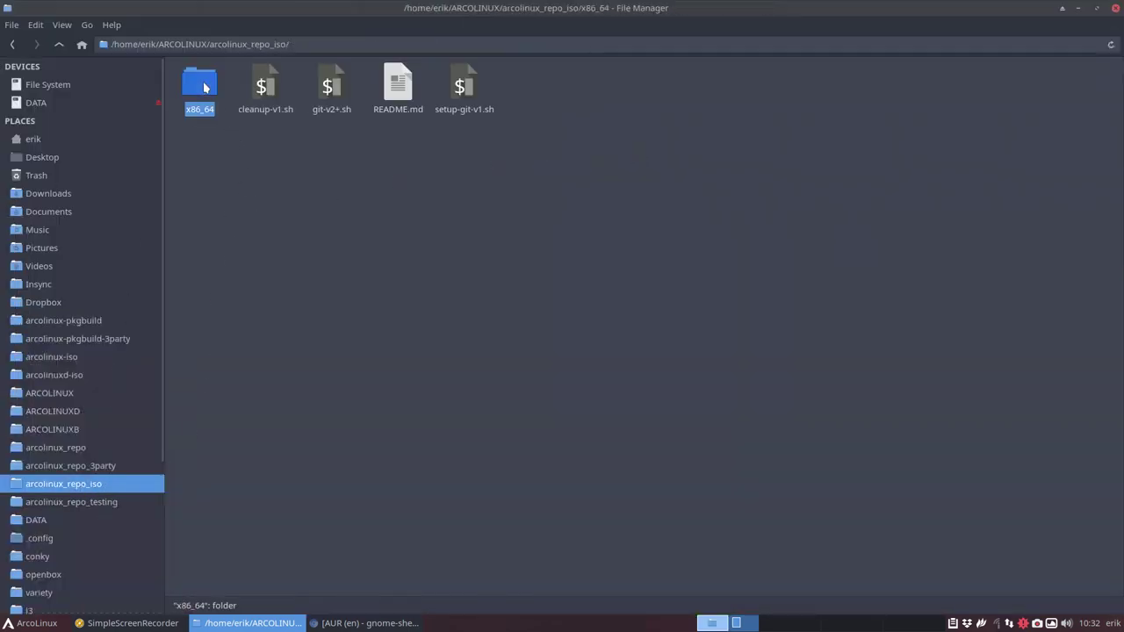
{"action": "key", "text": "ctrl+2"}
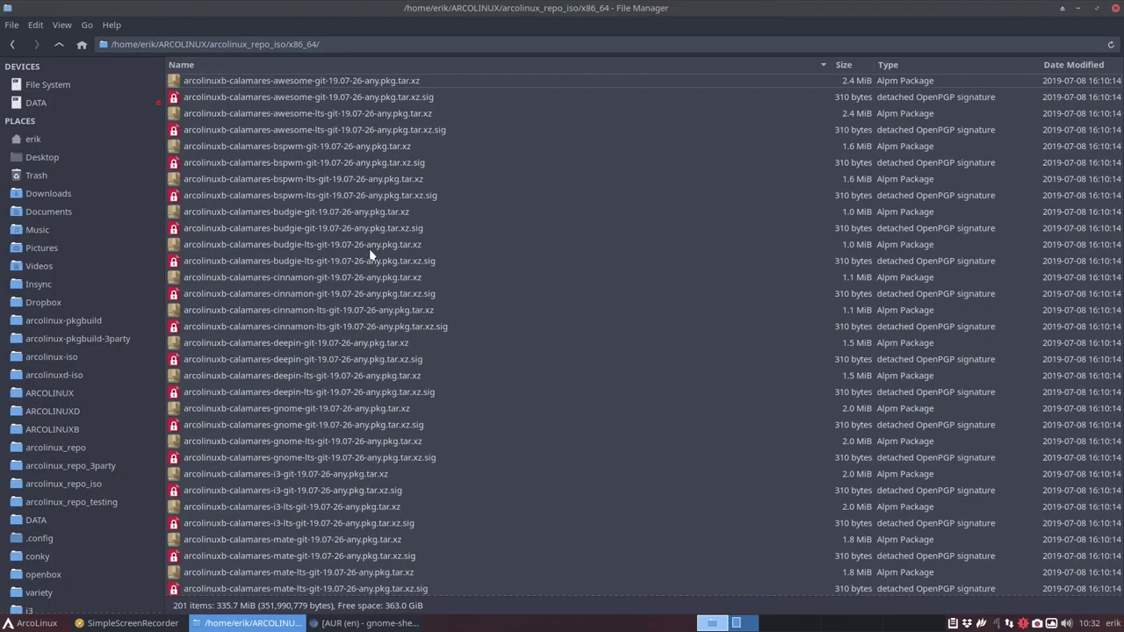
Find the new gnome-shell-extension-appindicator-git package and its .sig signature file in the x86_64 list
{"action": "scroll", "coordinate": [365, 263], "scroll_direction": "down", "scroll_amount": 15}
{"action": "scroll", "coordinate": [348, 285], "scroll_direction": "down", "scroll_amount": 5}
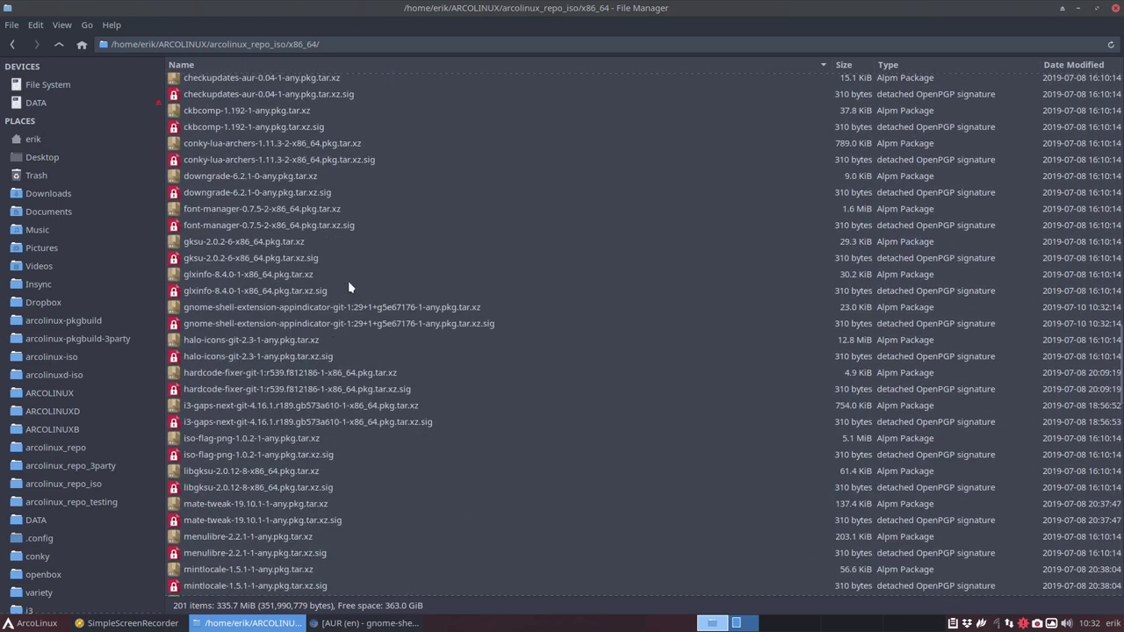
{"action": "left_click", "coordinate": [345, 307]}
{"action": "left_click", "coordinate": [372, 326]}
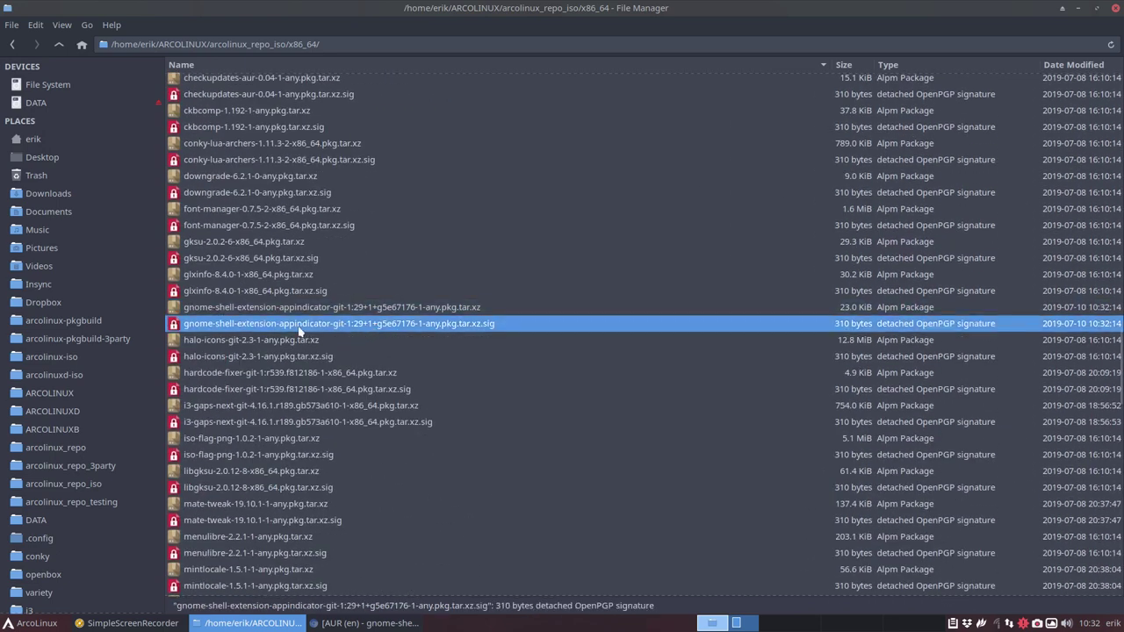
{"action": "left_click", "coordinate": [288, 310]}
{"action": "left_click", "coordinate": [286, 325]}
{"action": "left_click", "coordinate": [289, 309]}
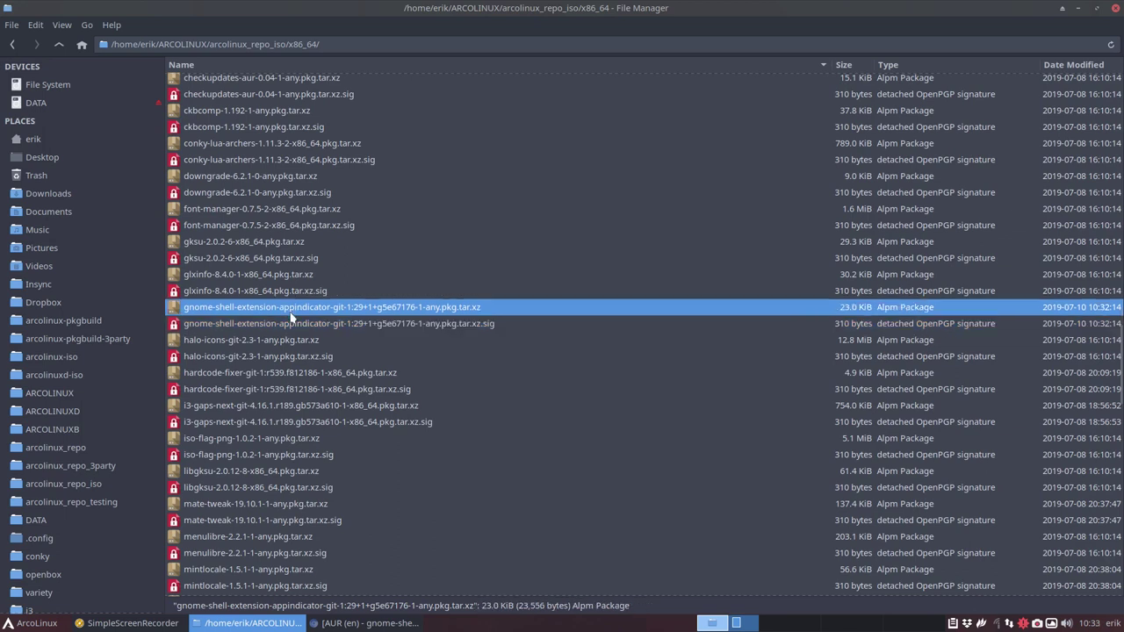
Copy the package name gnome-shell-extension-appindicator-git from the .sig file's name without renaming the file
{"action": "left_click", "coordinate": [286, 325]}
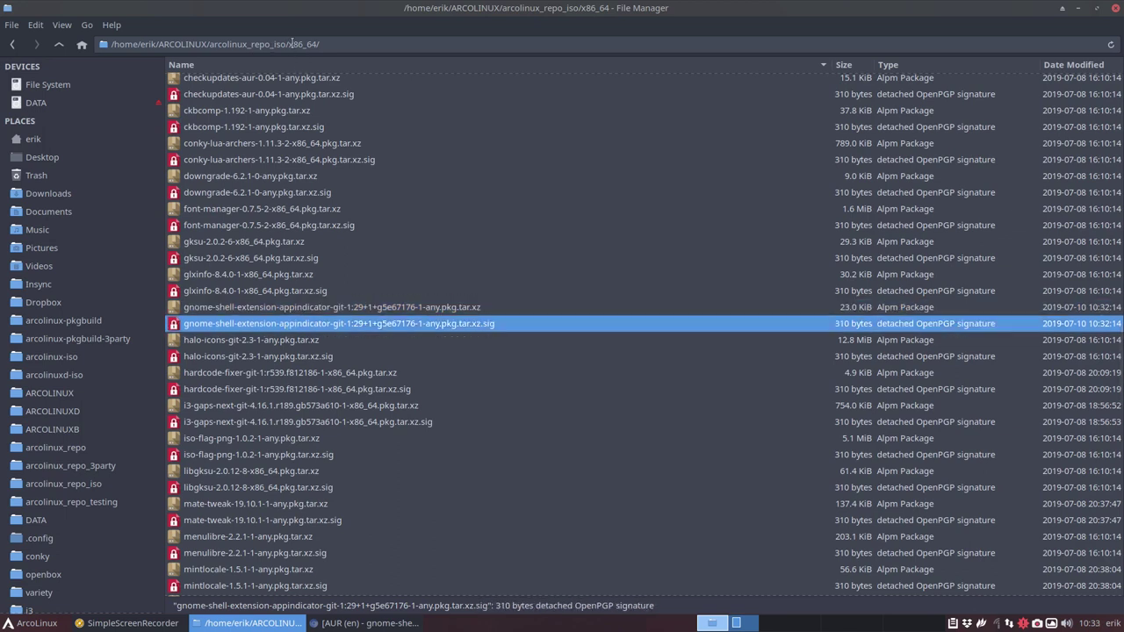
{"action": "left_click_drag", "start_coordinate": [210, 44], "coordinate": [323, 49]}
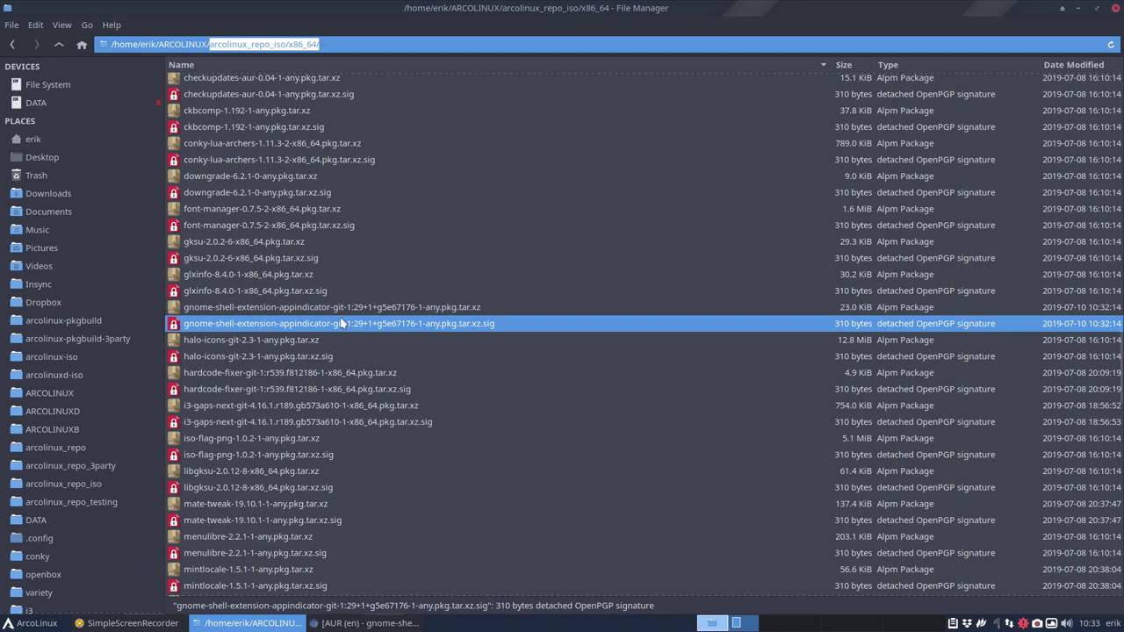
{"action": "key", "text": "F2"}
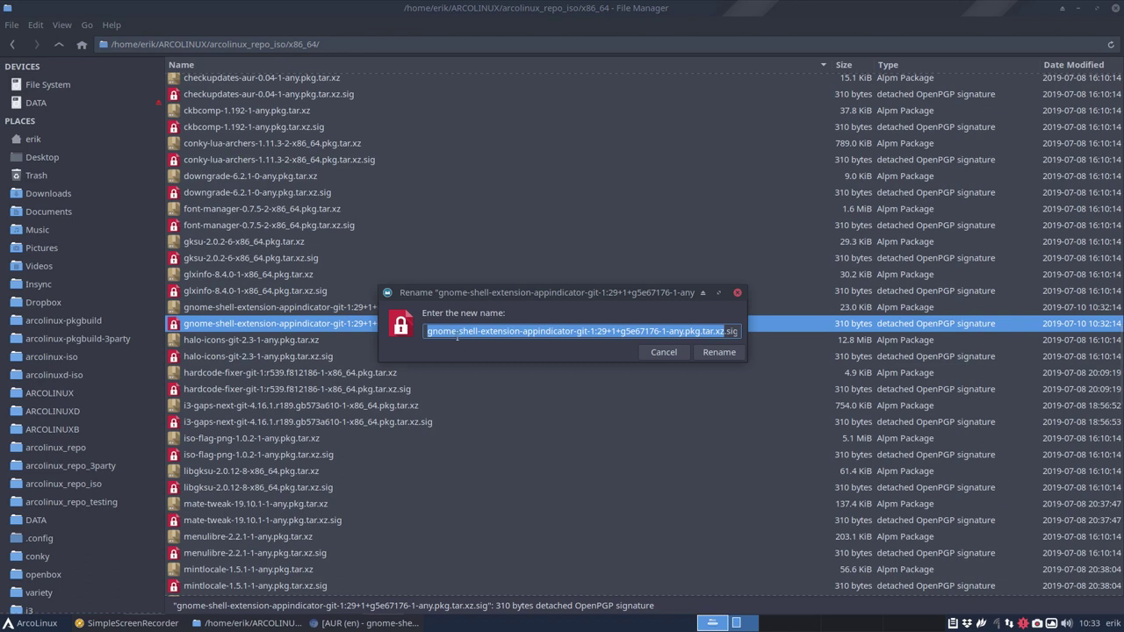
{"action": "left_click_drag", "start_coordinate": [428, 332], "coordinate": [589, 332]}
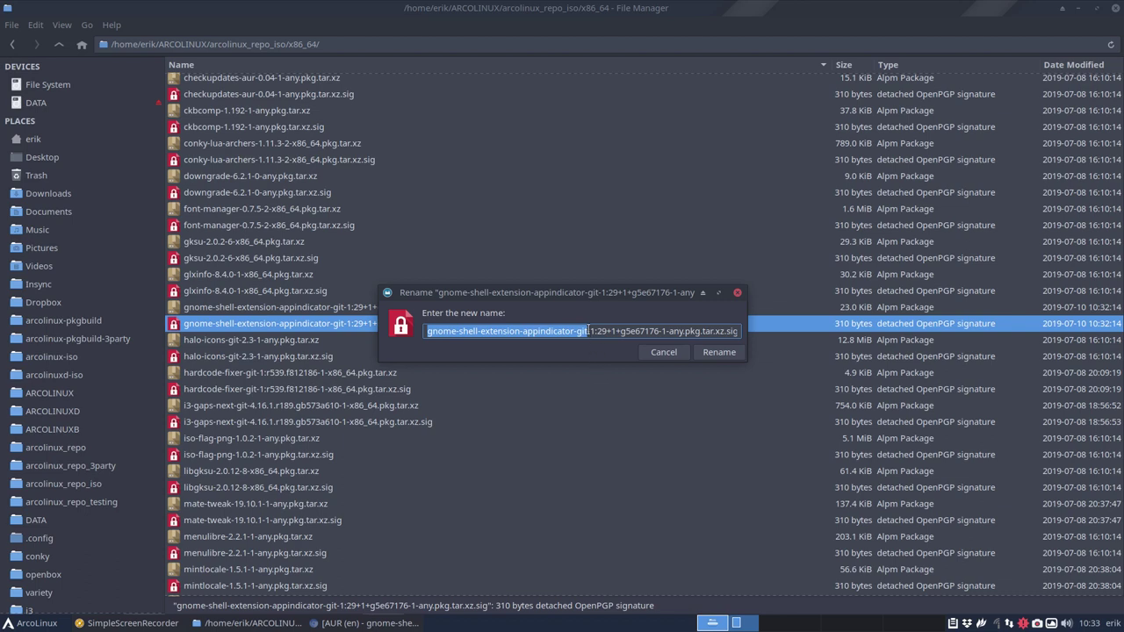
{"action": "key", "text": "Escape"}
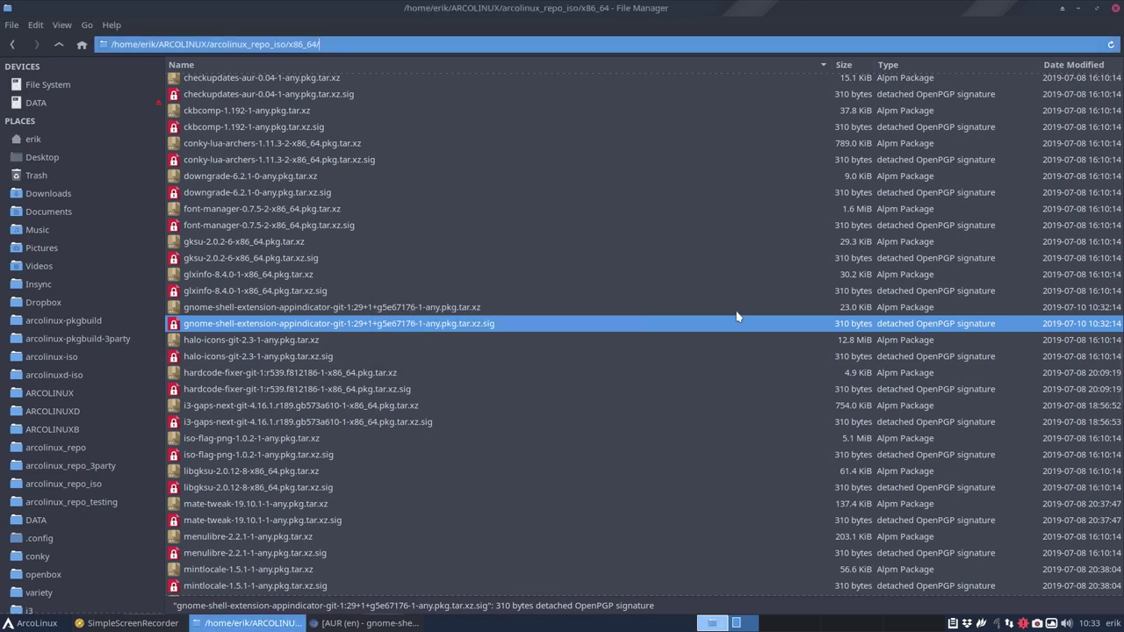
Compare the arco-gnome and arco-gnome-minimal folders of ARCOLINUXB in Meld and open the comparison of their packages.x86_64 files
{"action": "left_click", "coordinate": [86, 427]}
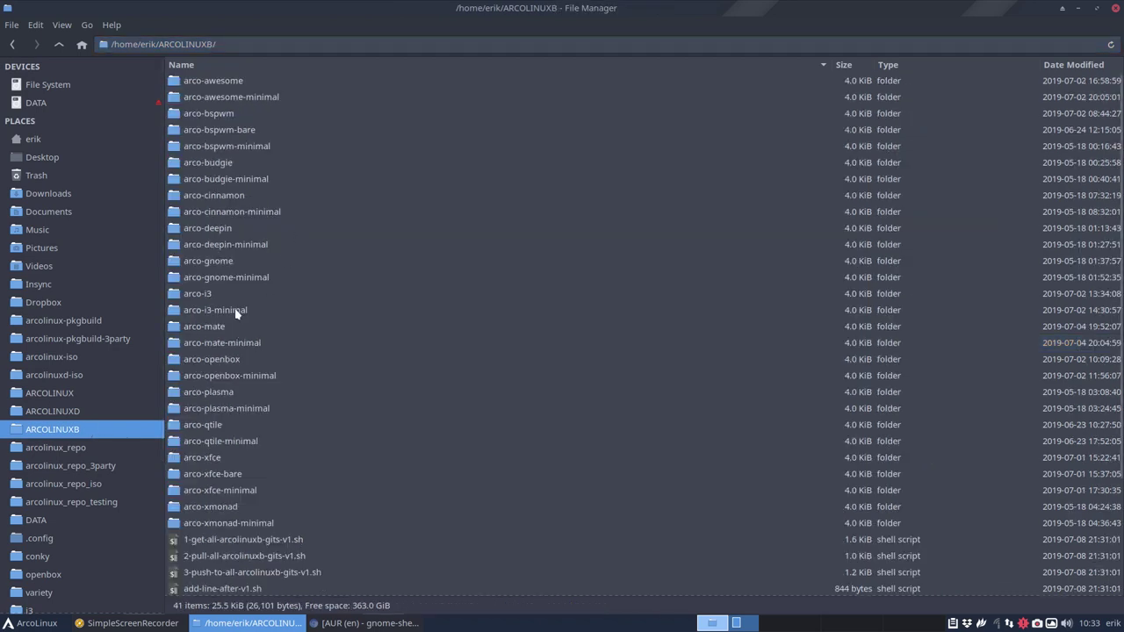
{"action": "left_click", "coordinate": [227, 278]}
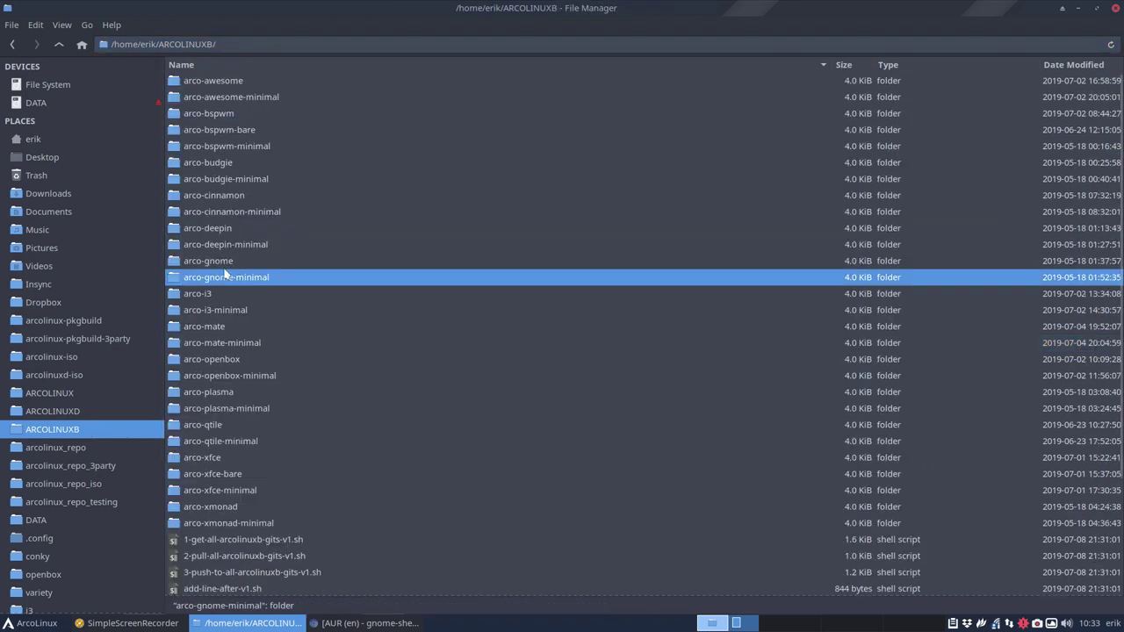
{"action": "left_click", "coordinate": [220, 262], "text": "ctrl"}
{"action": "right_click", "coordinate": [234, 275]}
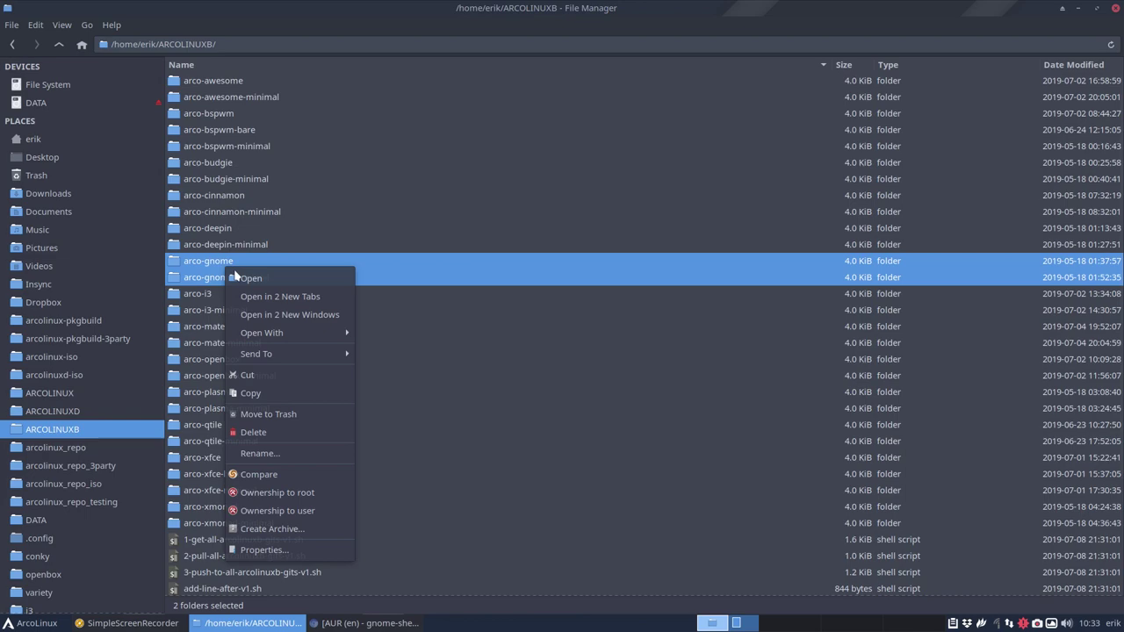
{"action": "left_click", "coordinate": [293, 480]}
{"action": "left_click", "coordinate": [117, 155]}
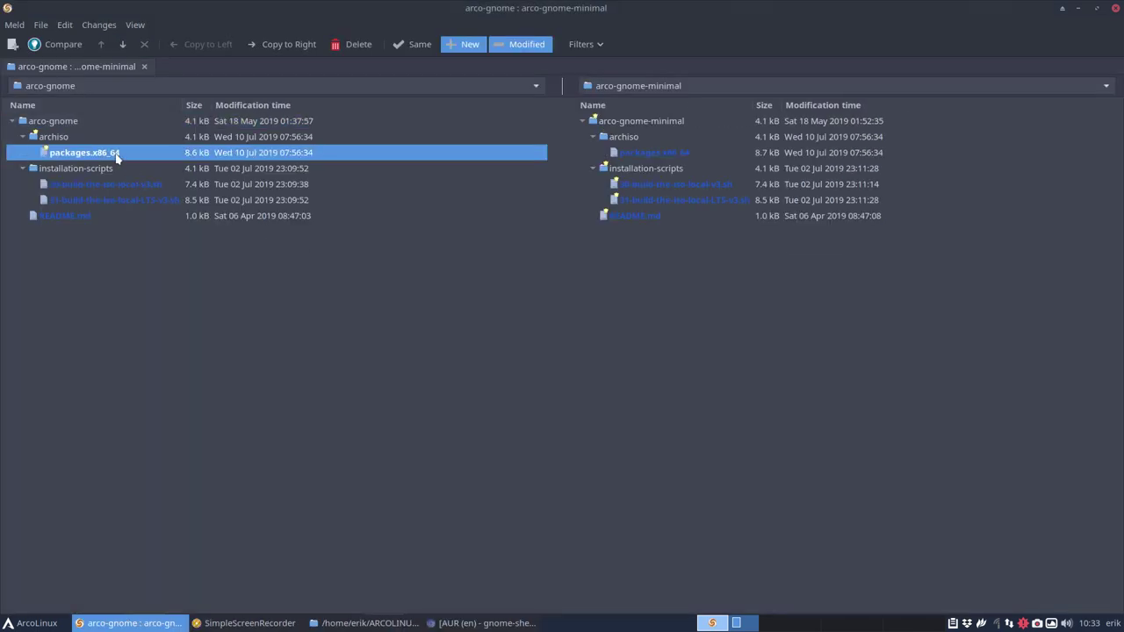
{"action": "double_click", "coordinate": [117, 156]}
Add gnome-shell-extension-appindicator-git below libappindicator-gtk3 in arco-gnome's packages.x86_64 and transfer the new line to the arco-gnome-minimal file
{"action": "scroll", "coordinate": [436, 247], "scroll_direction": "down", "scroll_amount": 20}
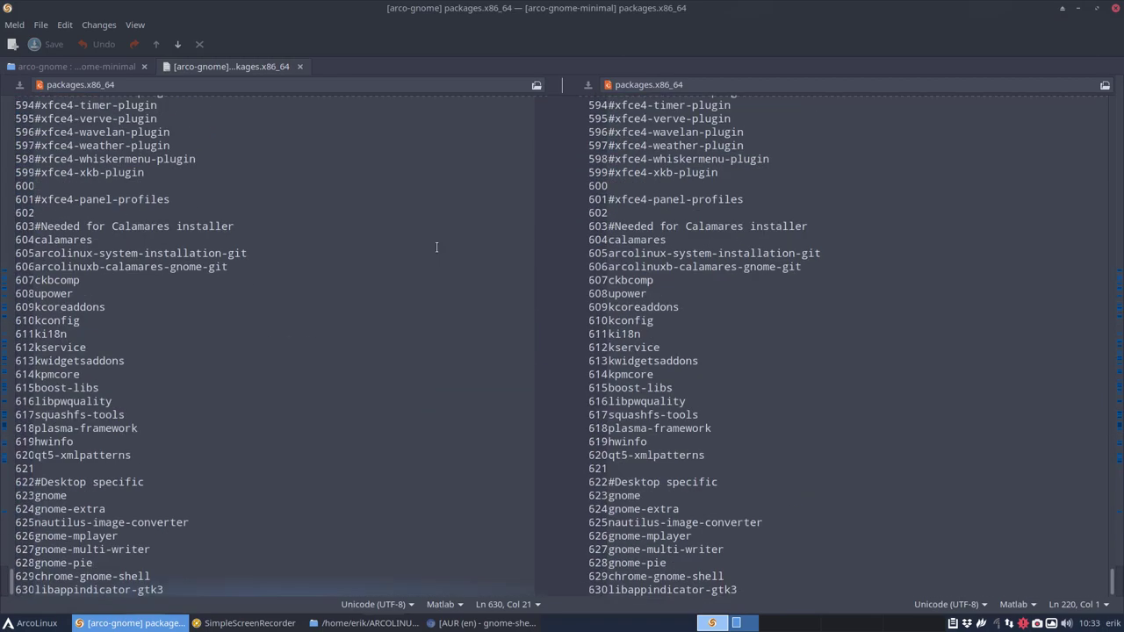
{"action": "left_click", "coordinate": [185, 589]}
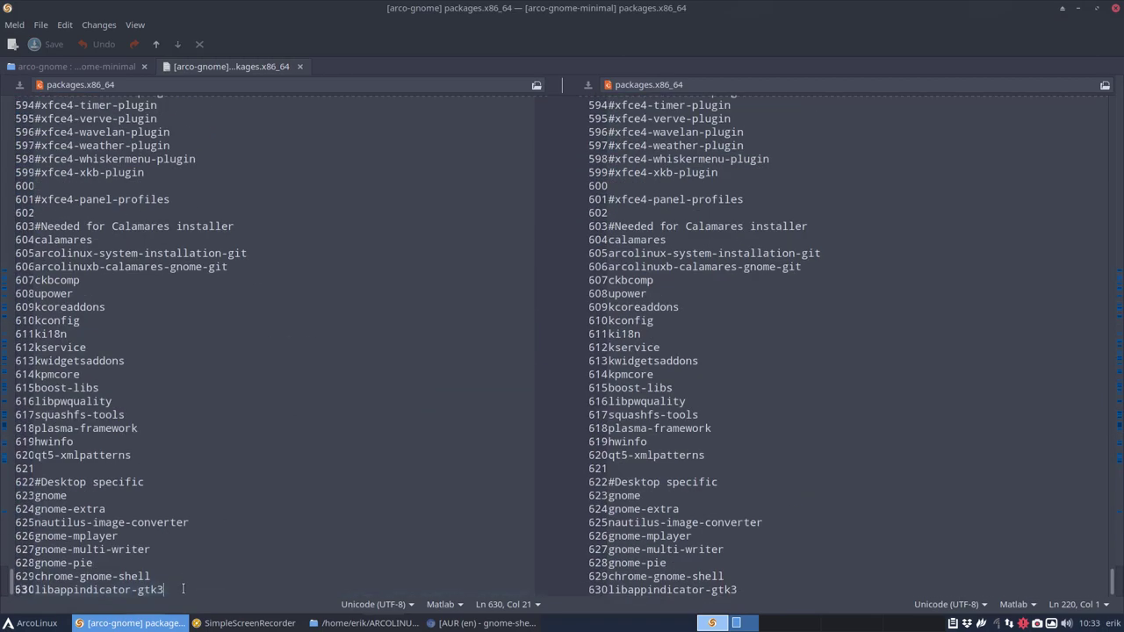
{"action": "key", "text": "Return"}
{"action": "type", "text": "gnome-shell-extension-appindicator-git"}
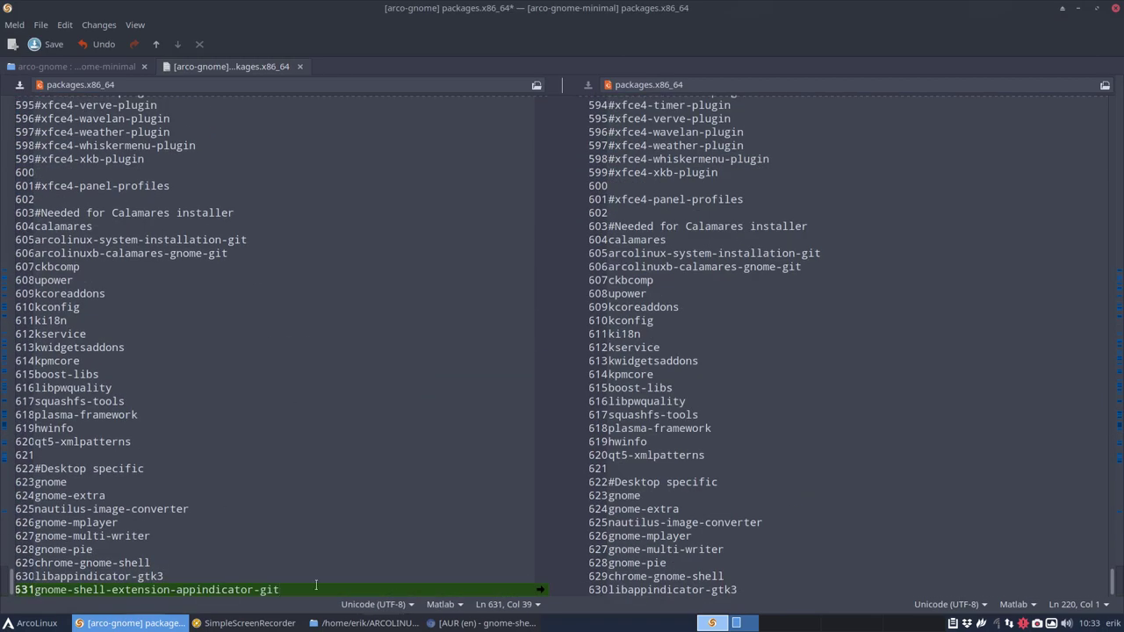
{"action": "left_click", "coordinate": [539, 590]}
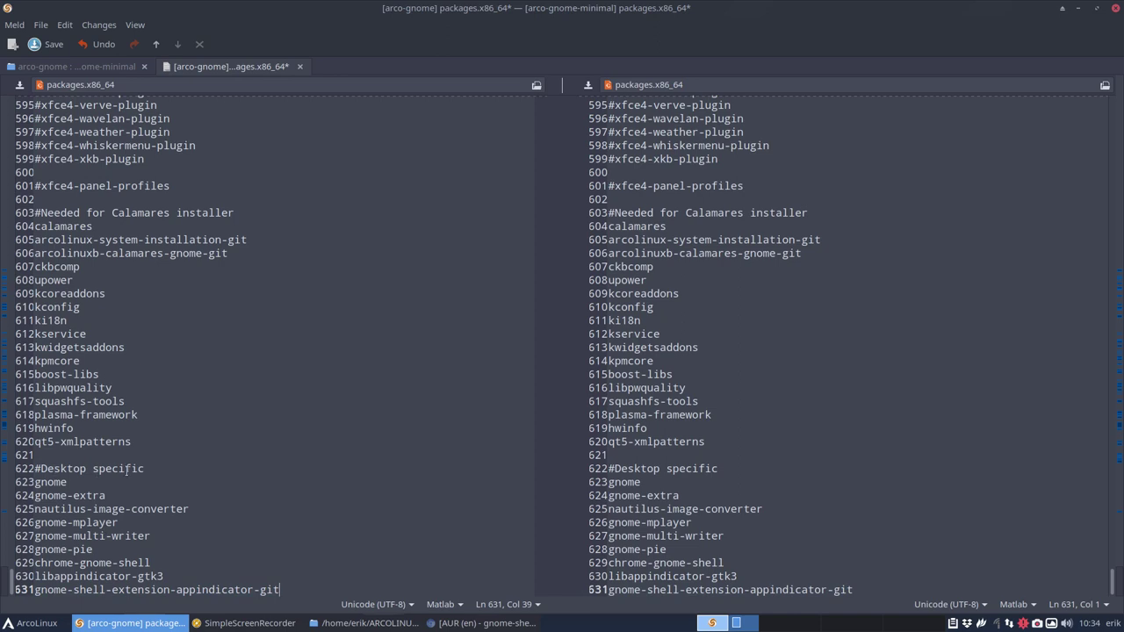
Save both packages.x86_64 files and close the comparison program
{"action": "left_click", "coordinate": [306, 376]}
{"action": "key", "text": "ctrl+s"}
{"action": "left_click", "coordinate": [703, 378]}
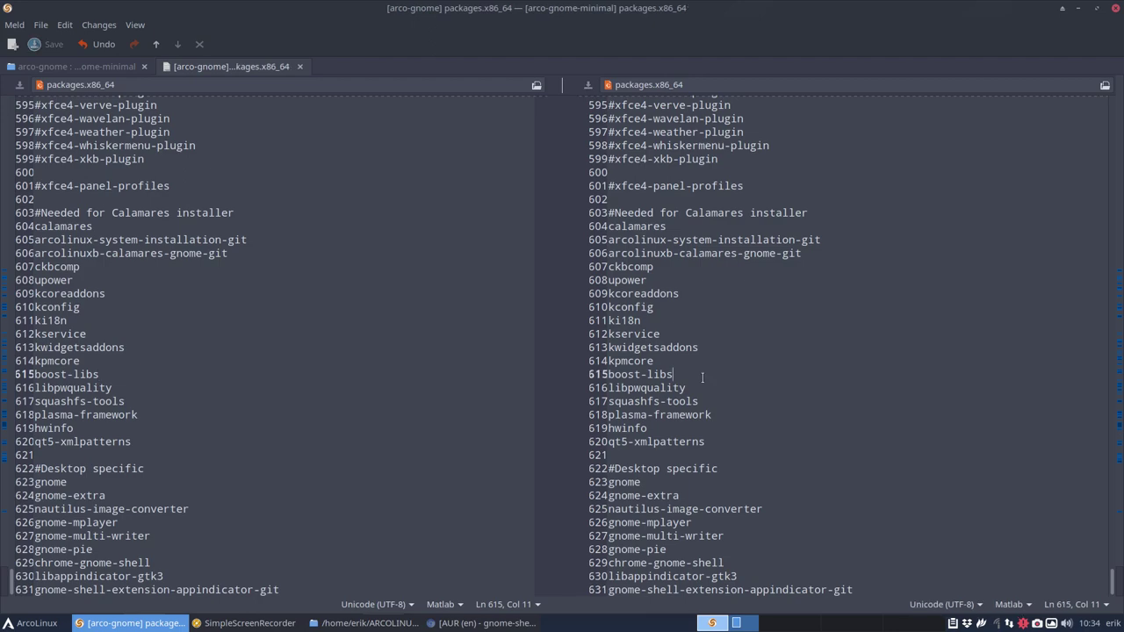
{"action": "left_click", "coordinate": [1116, 7]}
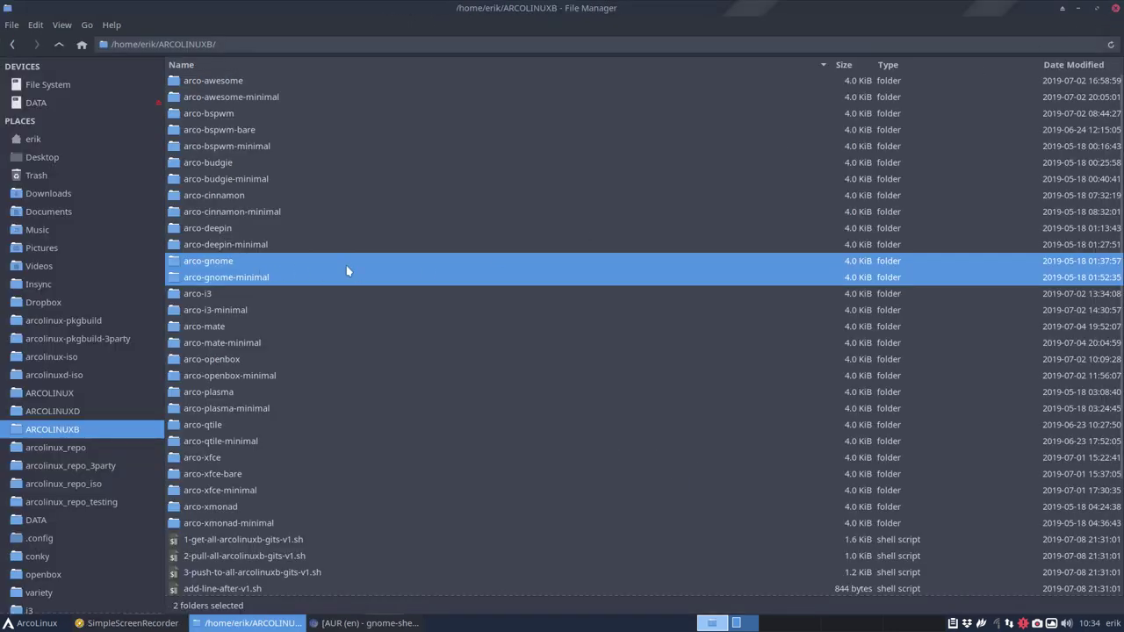
Show ARCOLINUXB as icons, open a terminal in that folder and run ./3-push-to-all-arcolinuxb-gits-v1.sh
{"action": "key", "text": "ctrl+1"}
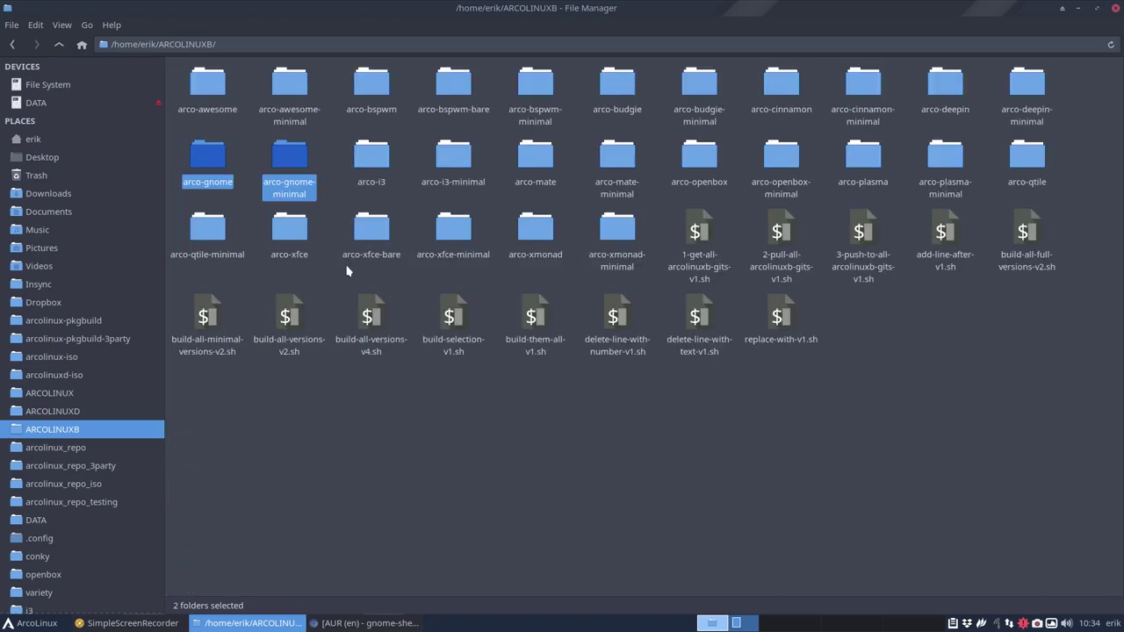
{"action": "right_click", "coordinate": [518, 439]}
{"action": "left_click", "coordinate": [572, 206]}
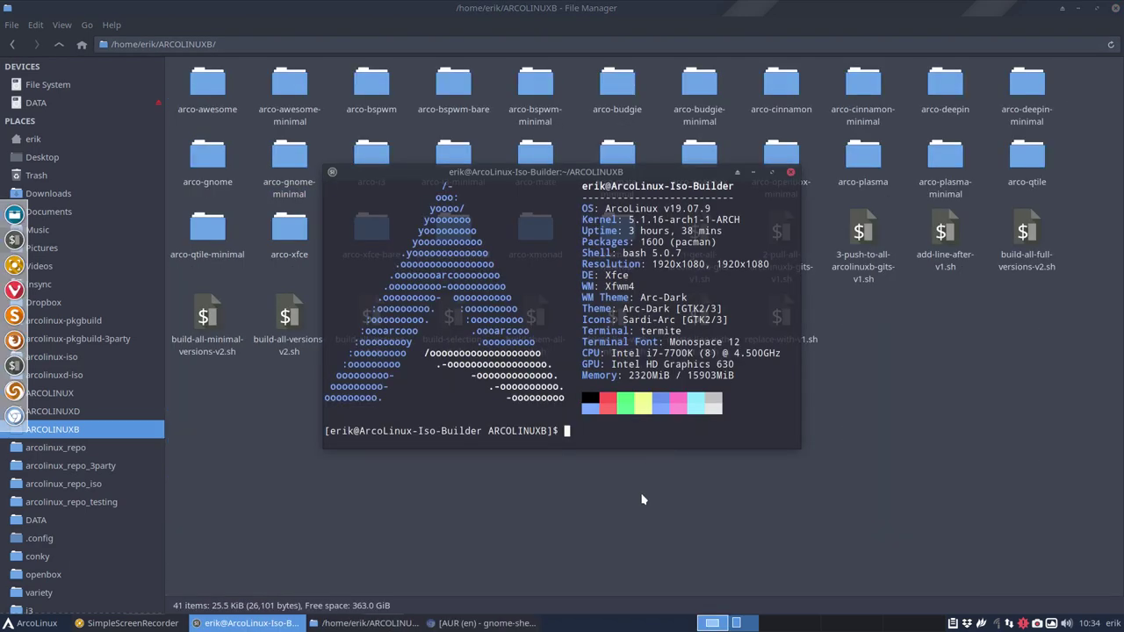
{"action": "type", "text": "./p"}
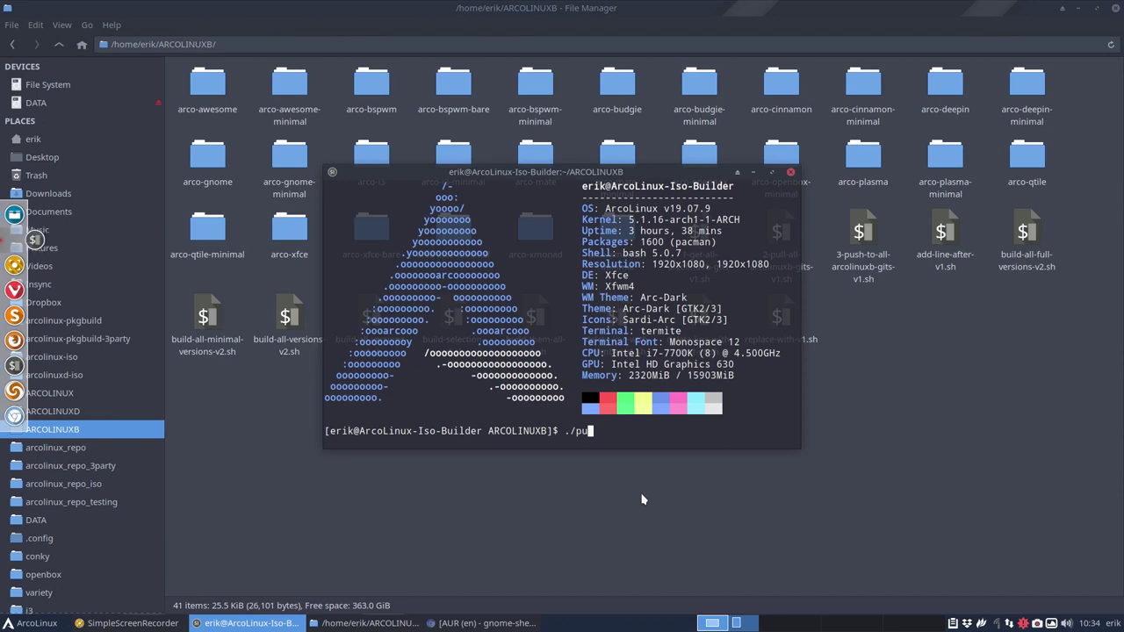
{"action": "key", "text": "BackSpace"}
{"action": "type", "text": "3"}
{"action": "key", "text": "Tab"}
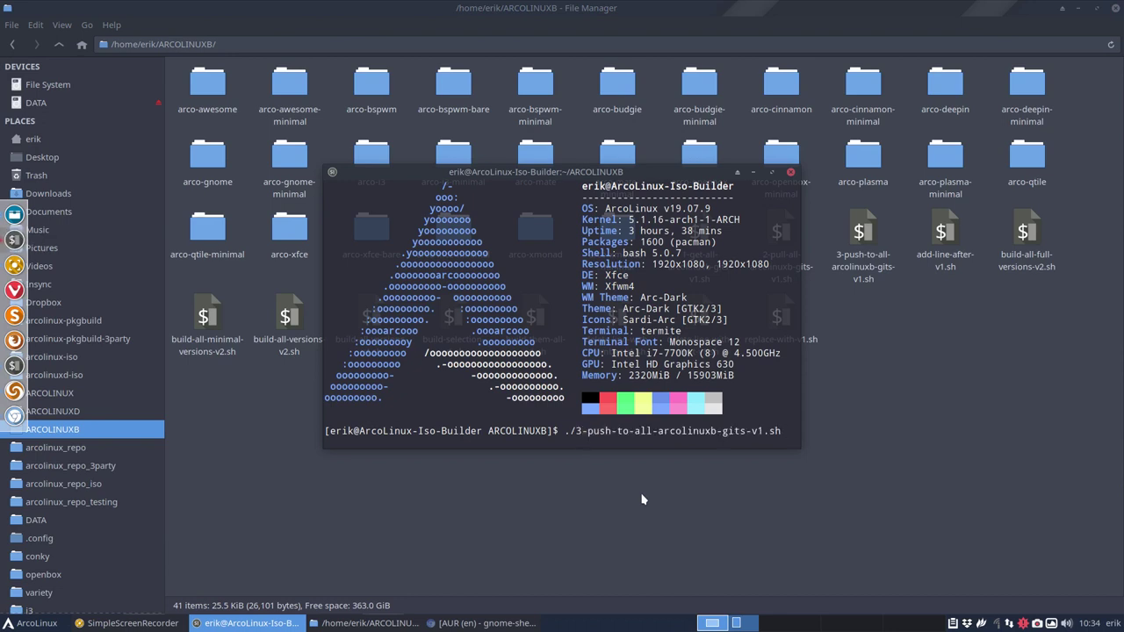
{"action": "key", "text": "Return"}
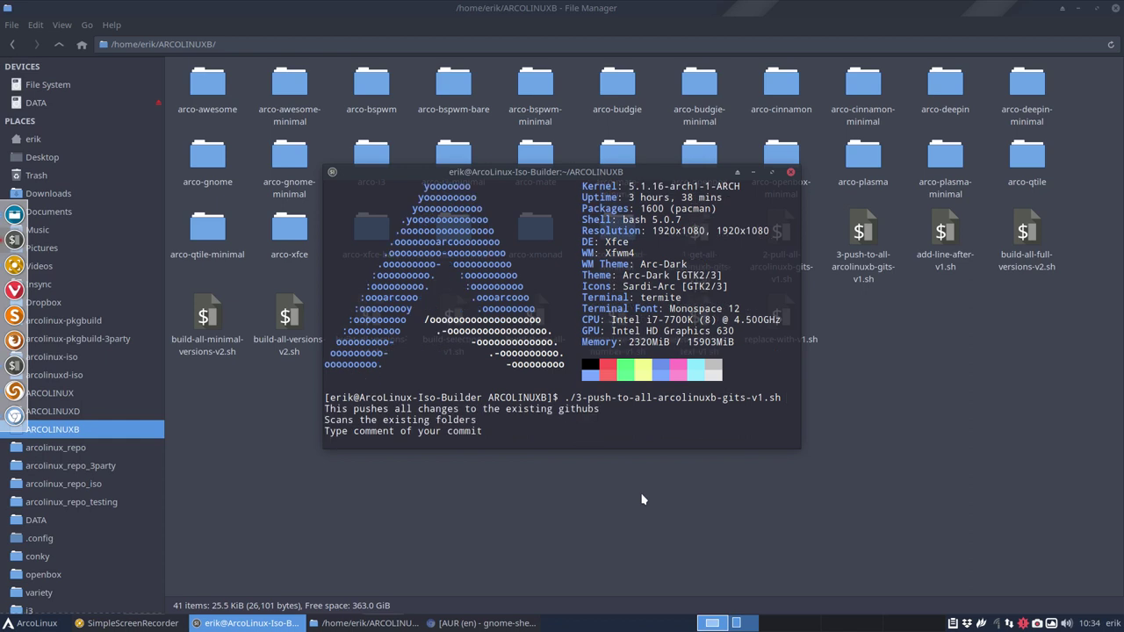
Try to push all repositories with the commit comment "gnome-shell-extension appindicator", and interrupt the script
{"action": "type", "text": "me-shell"}
{"action": "type", "text": "-ext"}
{"action": "type", "text": "z"}
{"action": "type", "text": "nsion f"}
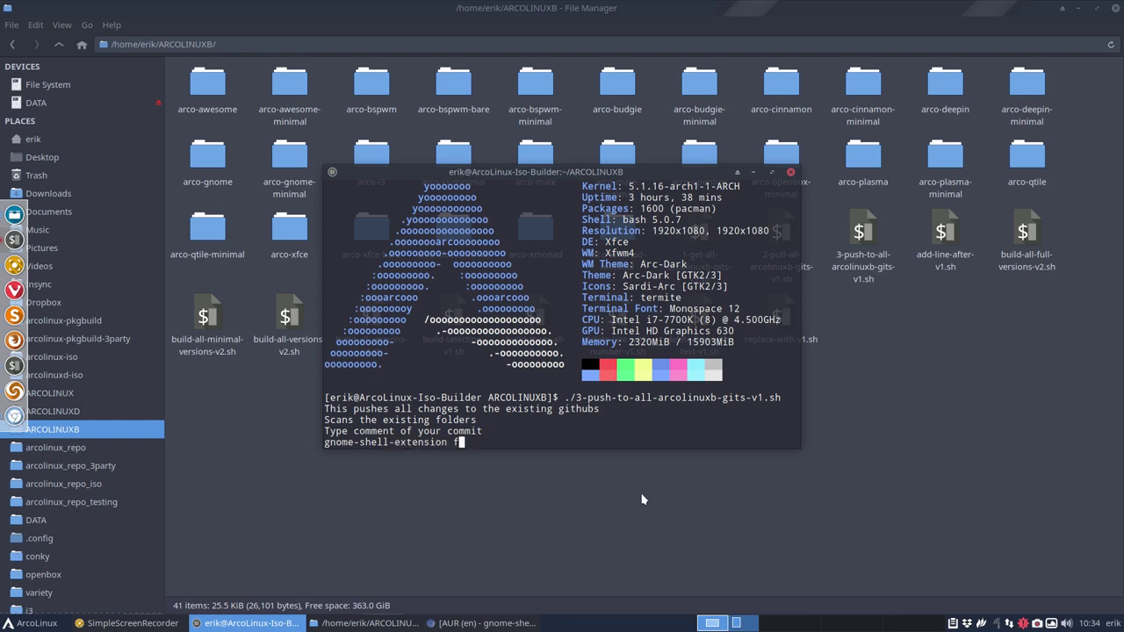
{"action": "key", "text": "BackSpace"}
{"action": "type", "text": "appindicator"}
{"action": "key", "text": "Return"}
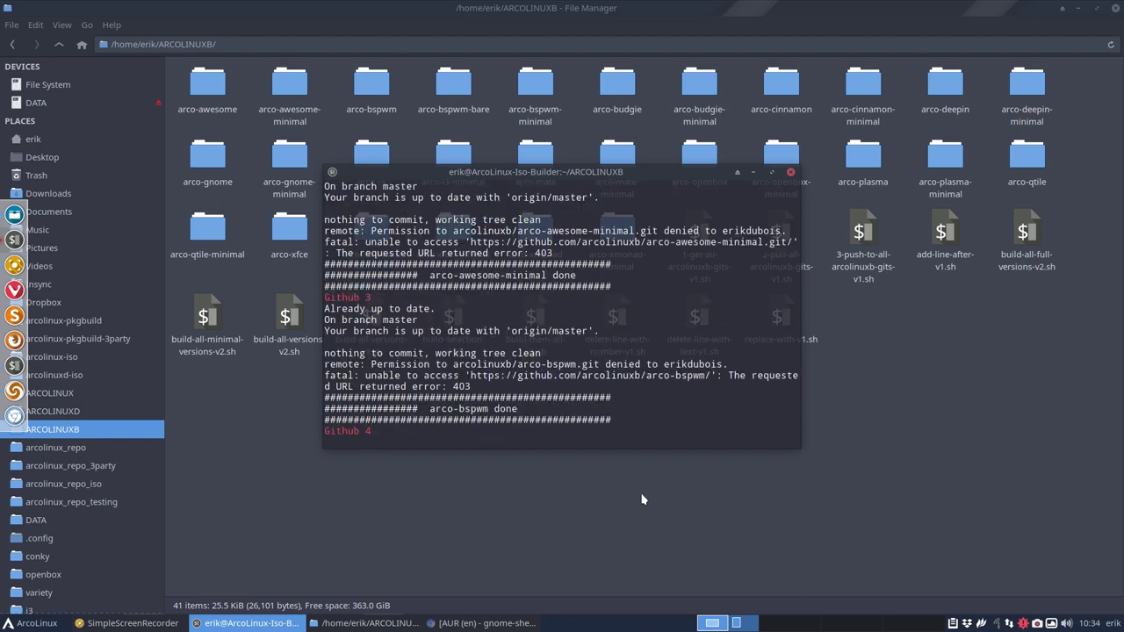
{"action": "key", "text": "ctrl+c"}
{"action": "key", "text": "ctrl+c"}
{"action": "key", "text": "ctrl+c"}
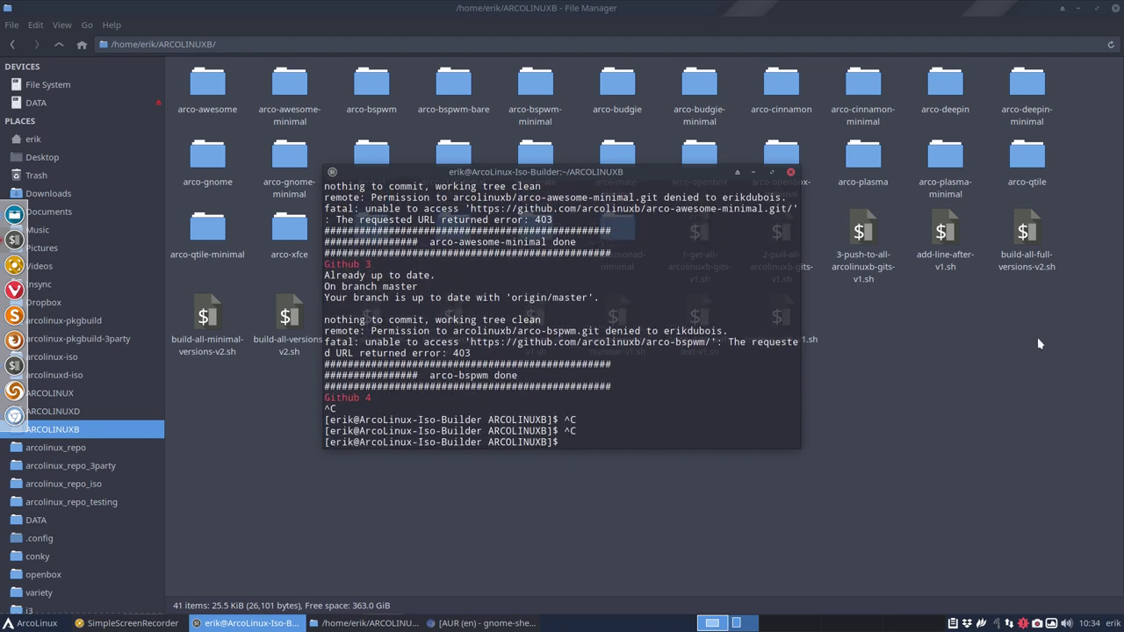
Show hidden files in the home folder, delete the git folder from .cache and close the file manager
{"action": "key", "text": "alt+Tab"}
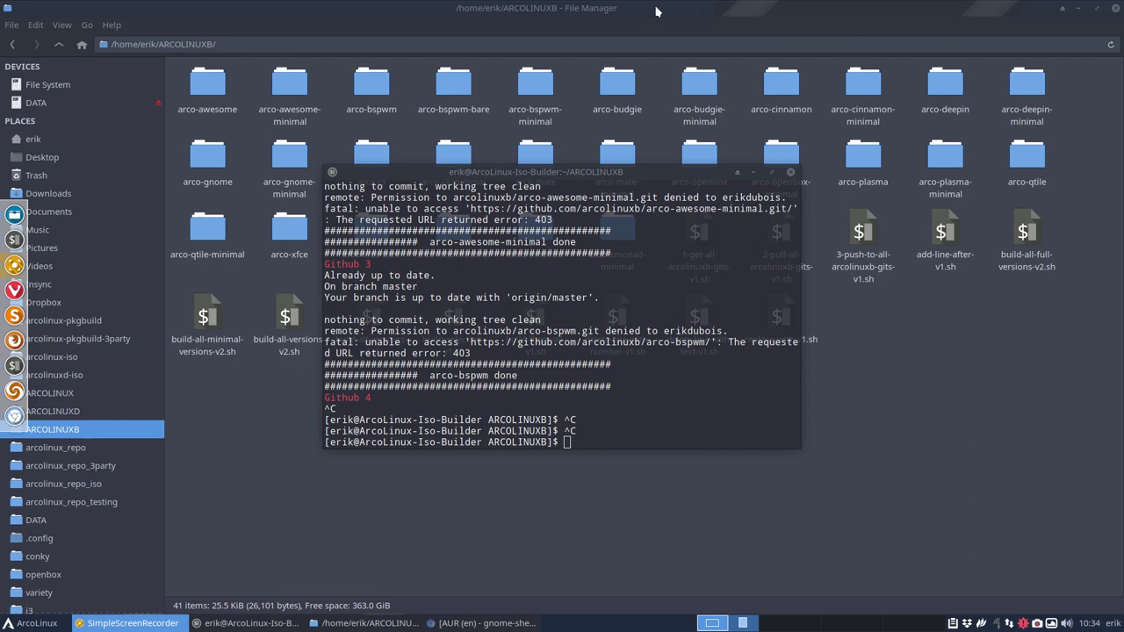
{"action": "left_click", "coordinate": [33, 139]}
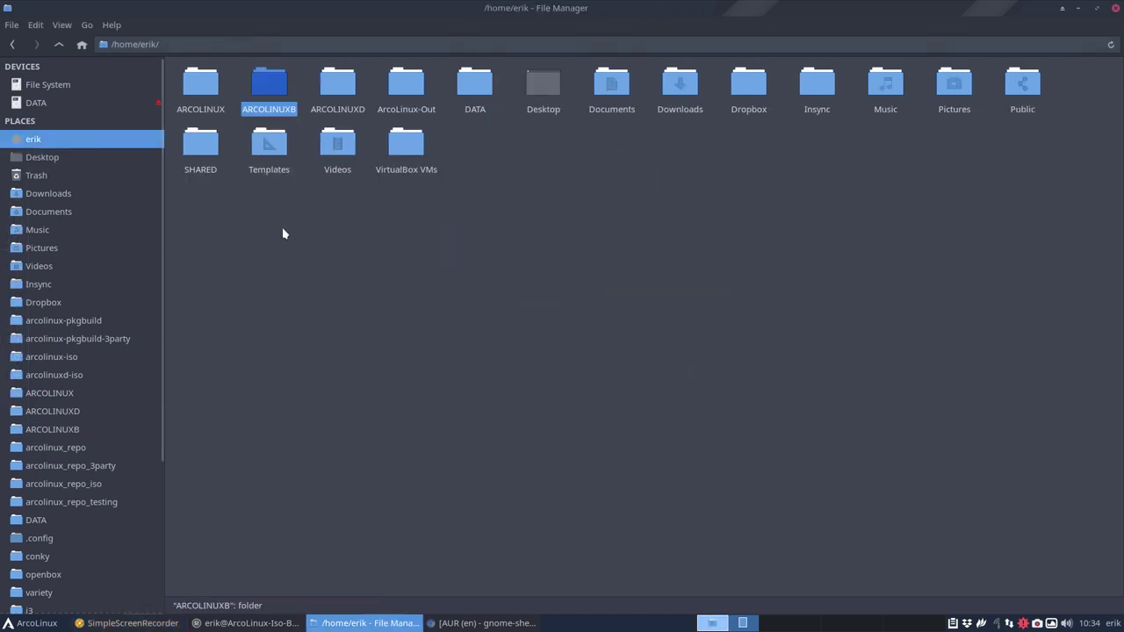
{"action": "key", "text": "ctrl+h"}
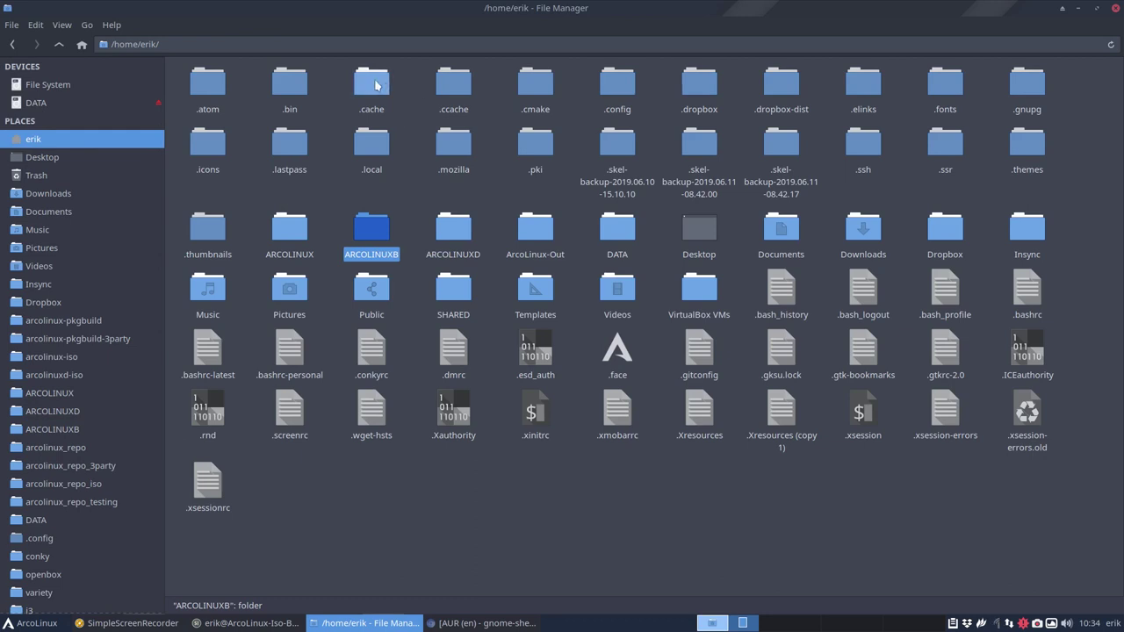
{"action": "double_click", "coordinate": [375, 84]}
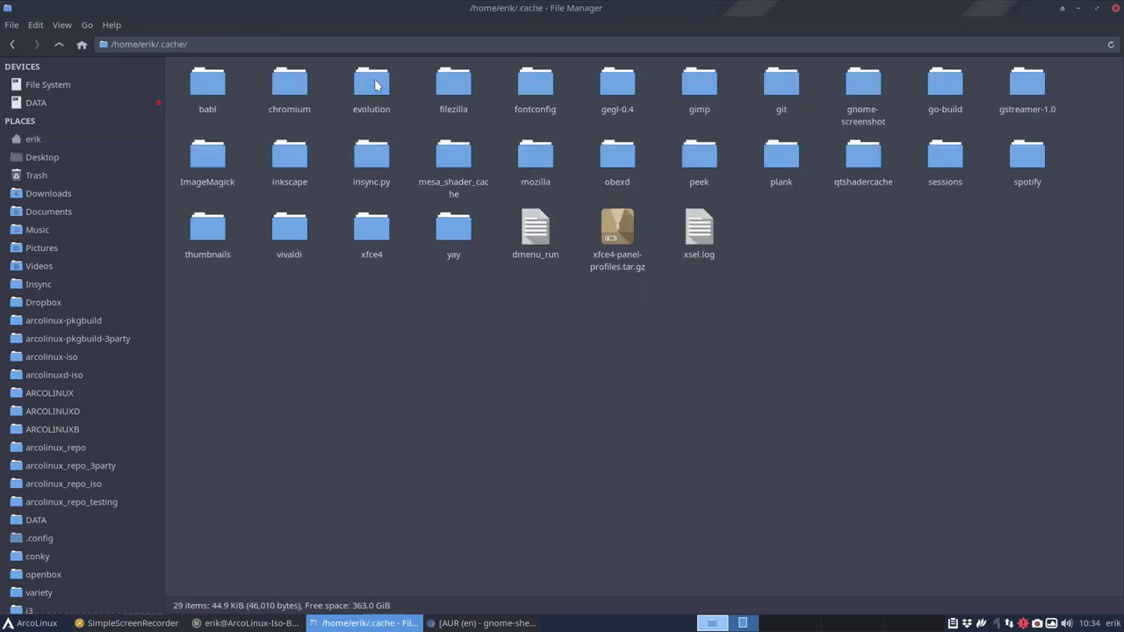
{"action": "left_click", "coordinate": [777, 87]}
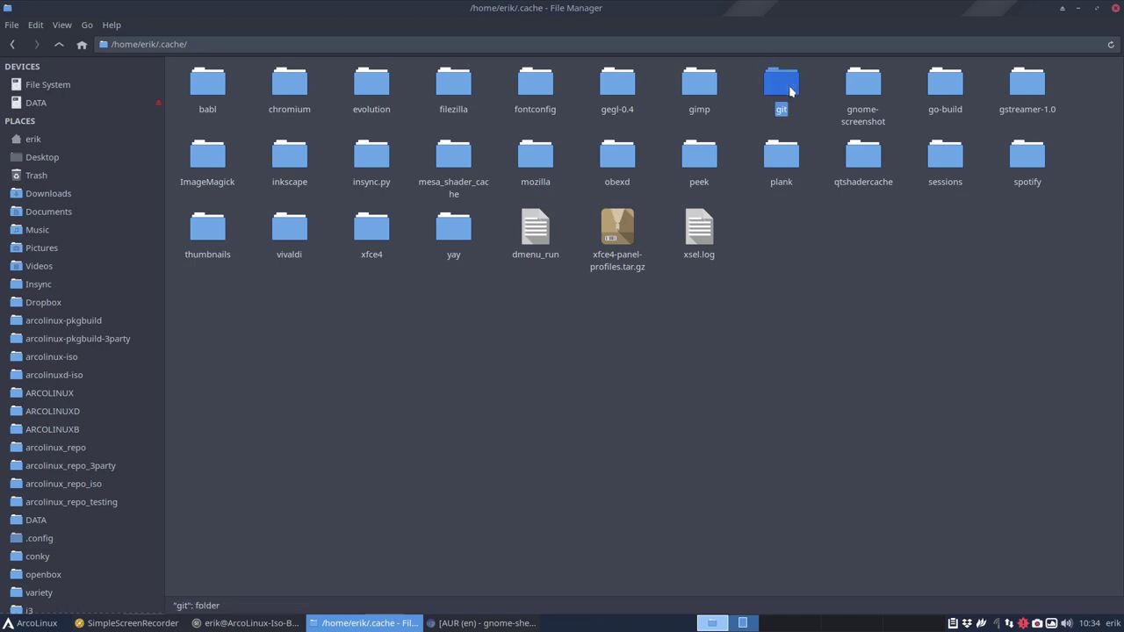
{"action": "key", "text": "Delete"}
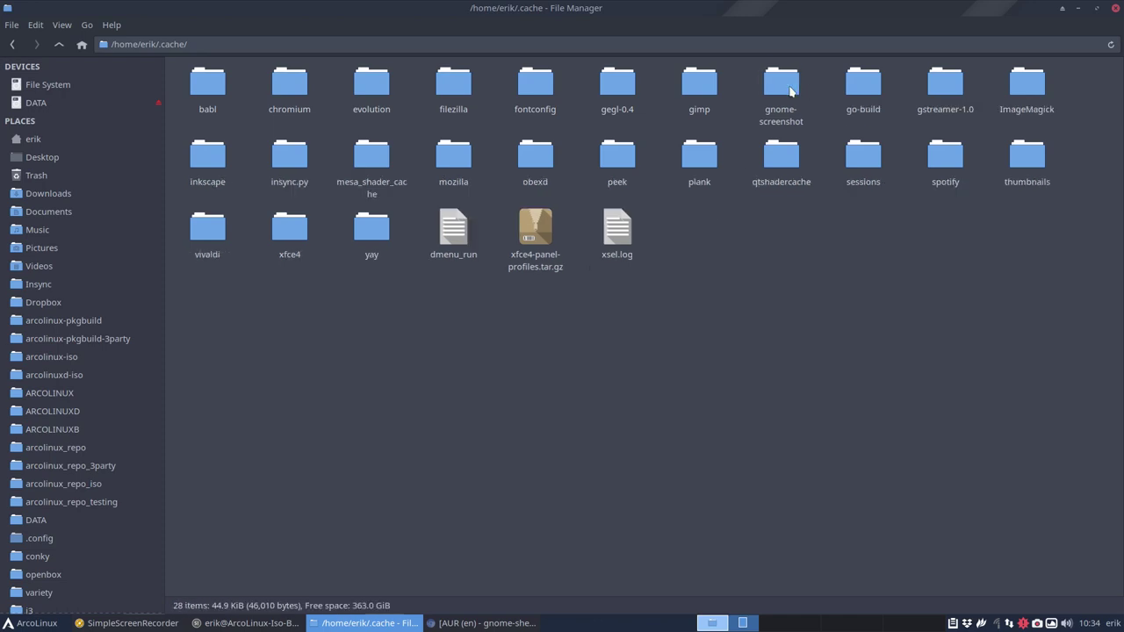
{"action": "left_click", "coordinate": [1115, 9]}
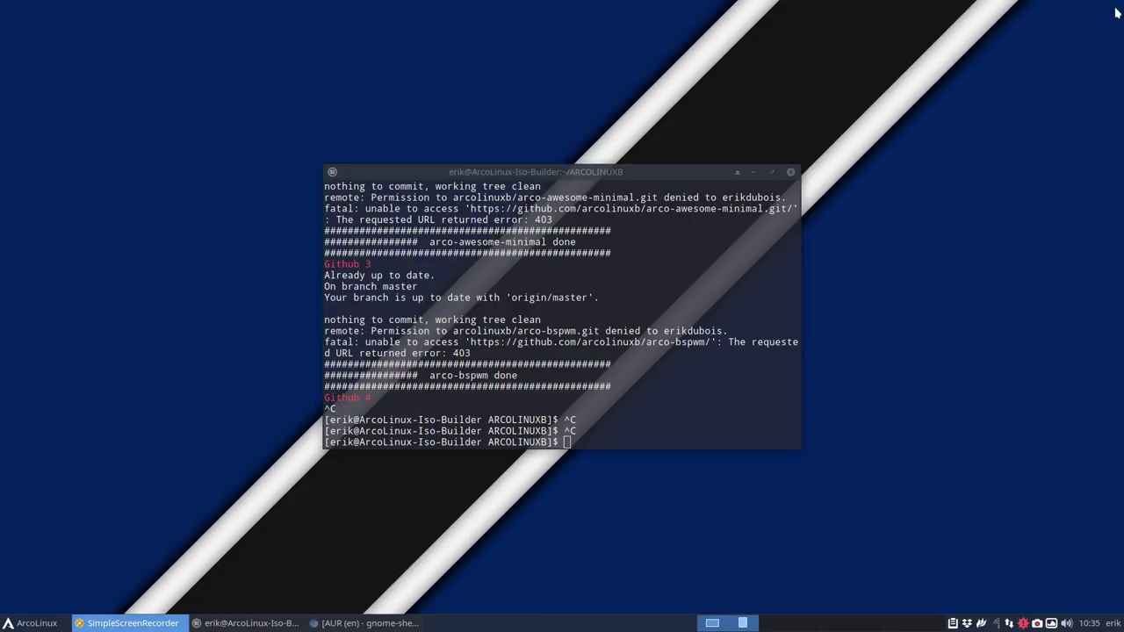
Run ./3-push-to-all-arcolinuxb-gits-v1.sh again with the commit comment "gnome-shell-extension appindicator", and move its terminal to the next workspace
{"action": "type", "text": "./3"}
{"action": "key", "text": "Tab"}
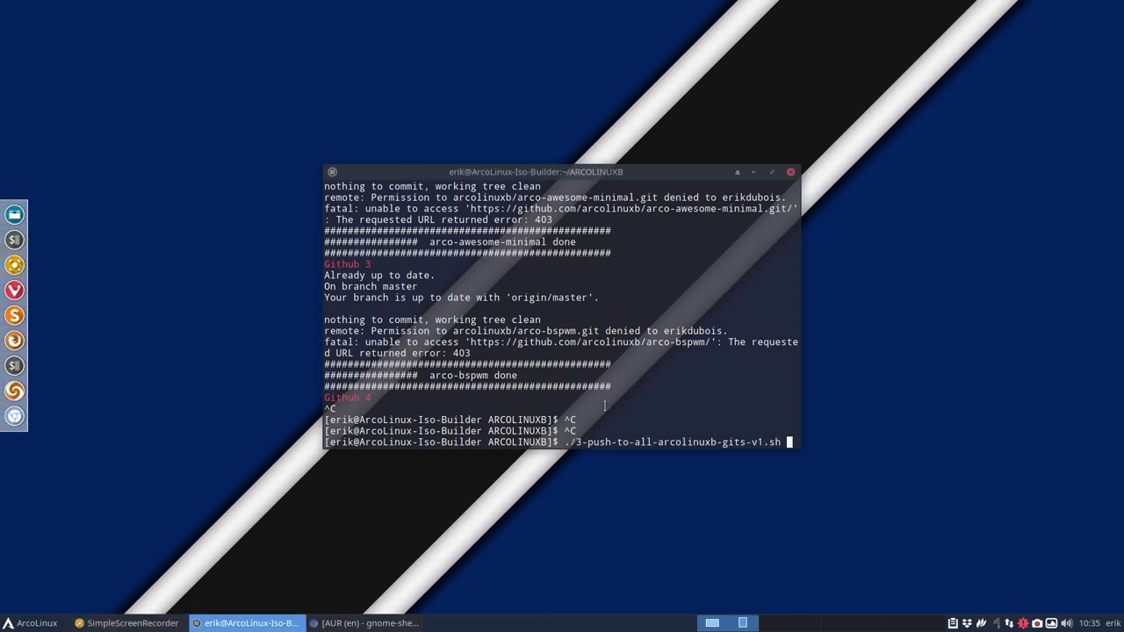
{"action": "key", "text": "Return"}
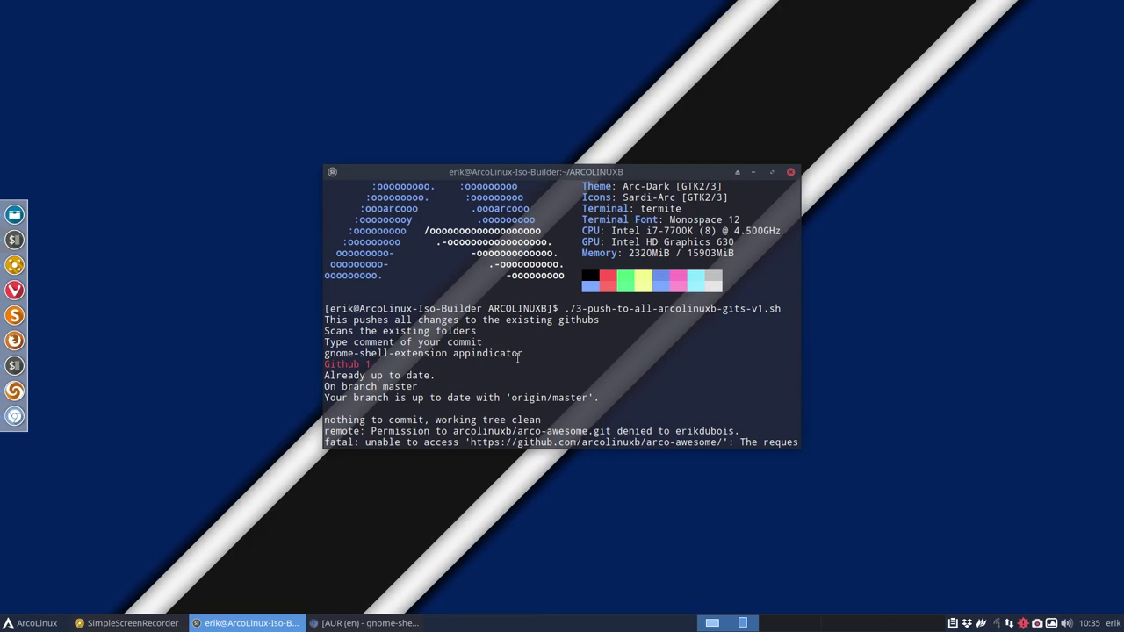
{"action": "left_click_drag", "start_coordinate": [519, 357], "coordinate": [317, 359]}
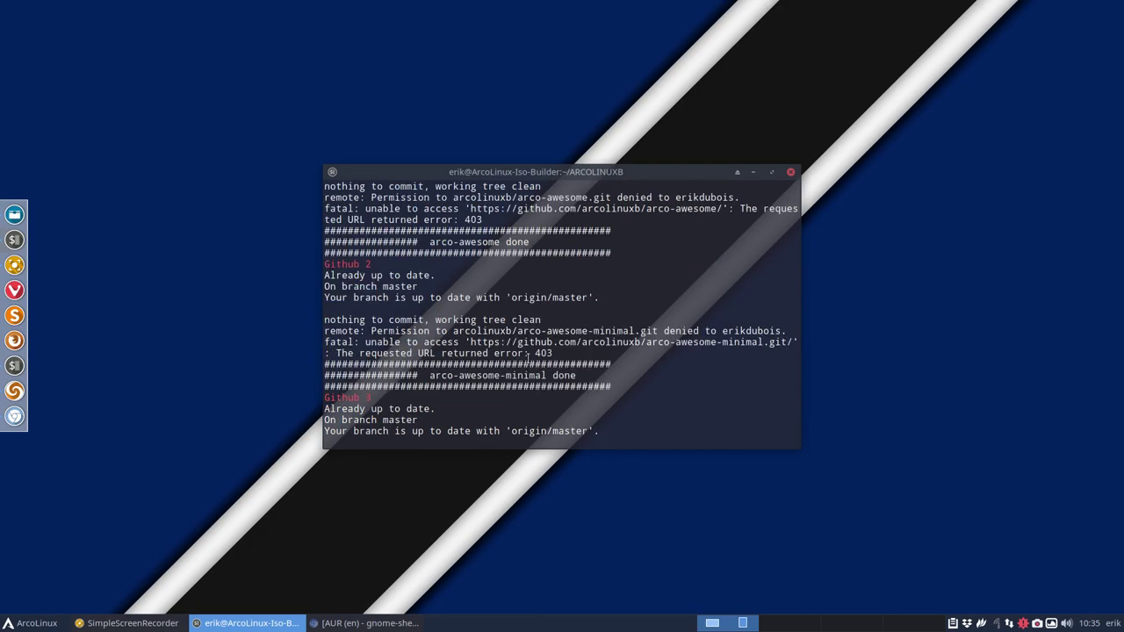
{"action": "key", "text": "ctrl+c"}
{"action": "key", "text": "ctrl+c"}
{"action": "key", "text": "ctrl+c"}
{"action": "key", "text": "Up"}
{"action": "key", "text": "Return"}
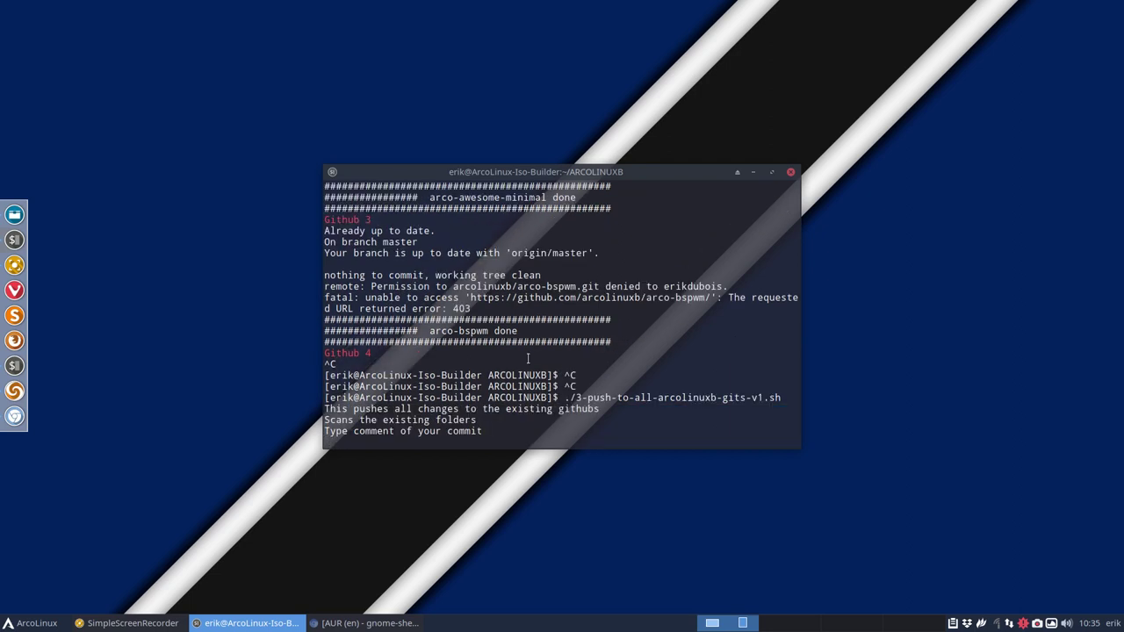
{"action": "middle_click", "coordinate": [528, 357]}
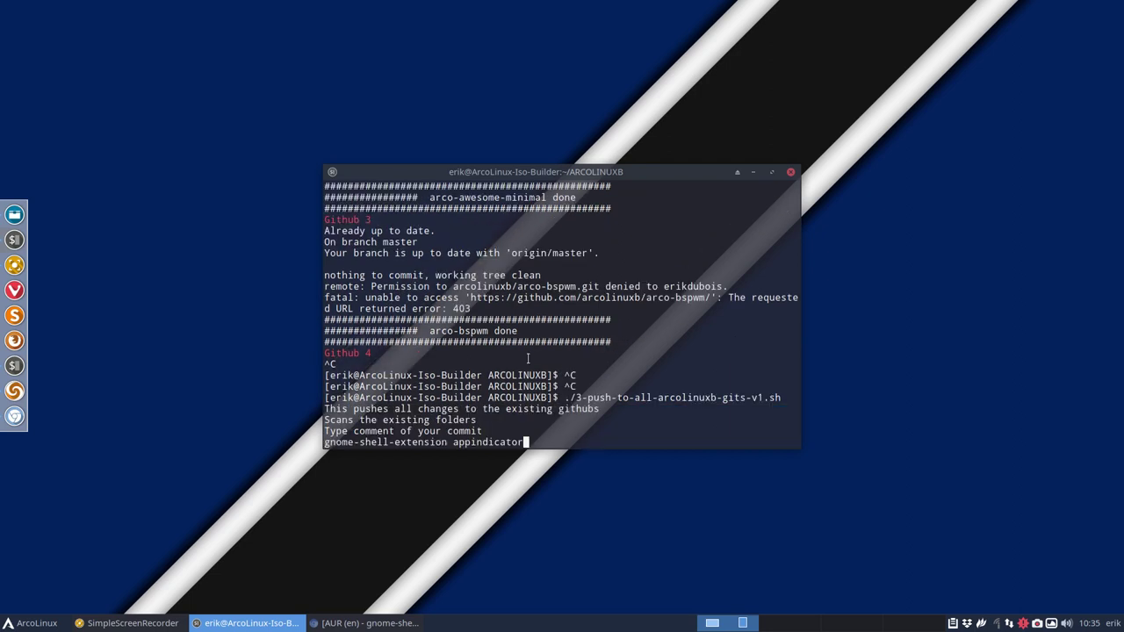
{"action": "key", "text": "Return"}
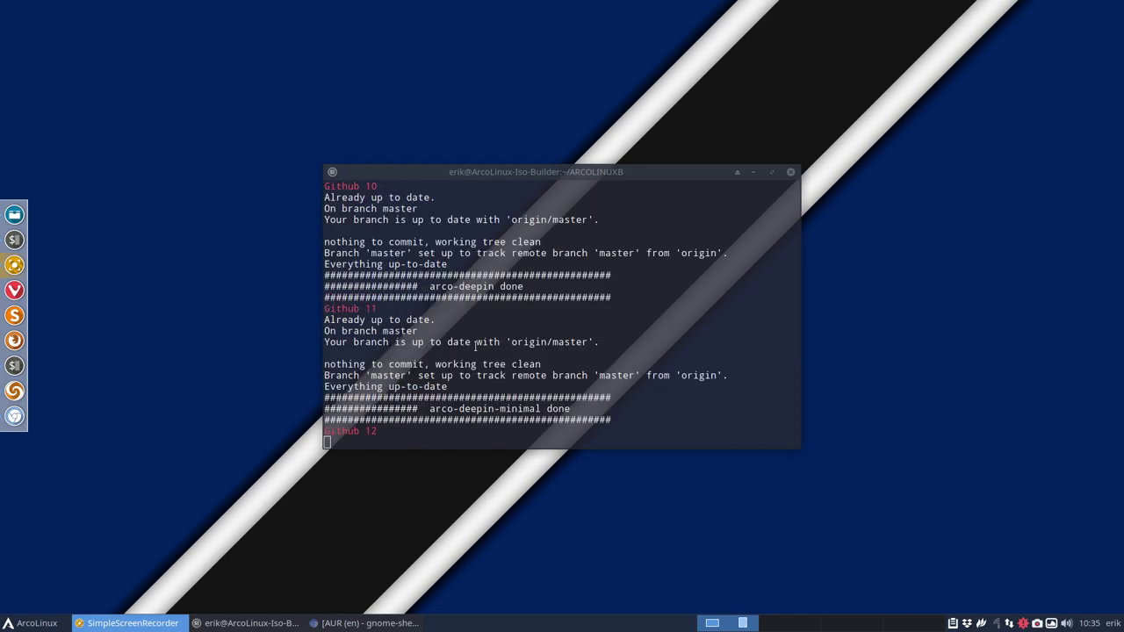
{"action": "left_click", "coordinate": [475, 347]}
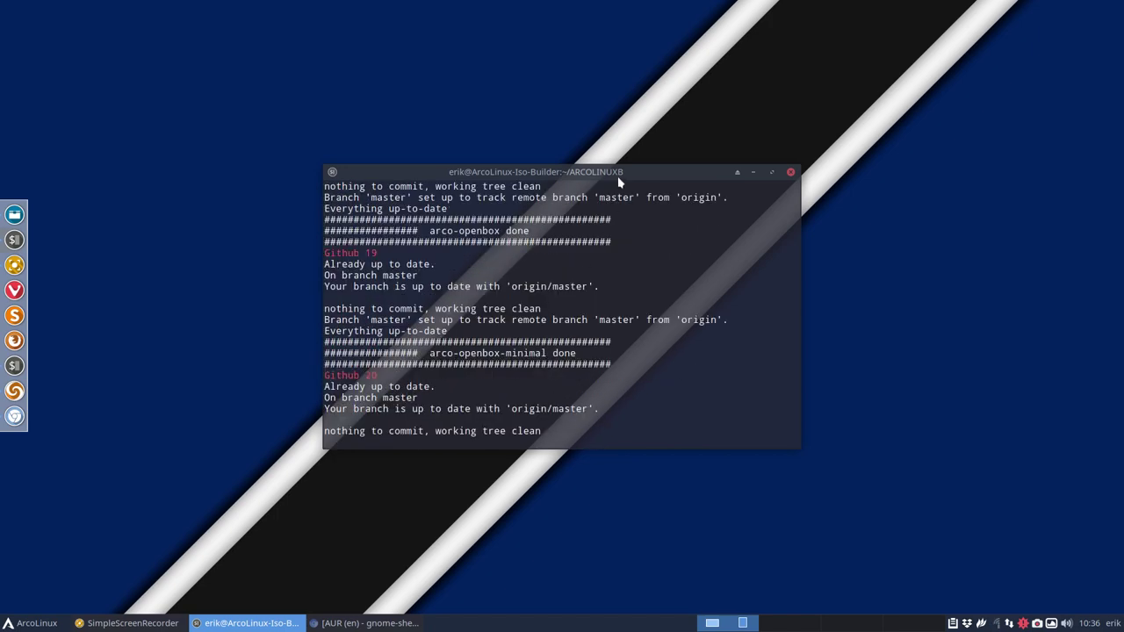
{"action": "left_click_drag", "start_coordinate": [618, 176], "coordinate": [1123, 263]}
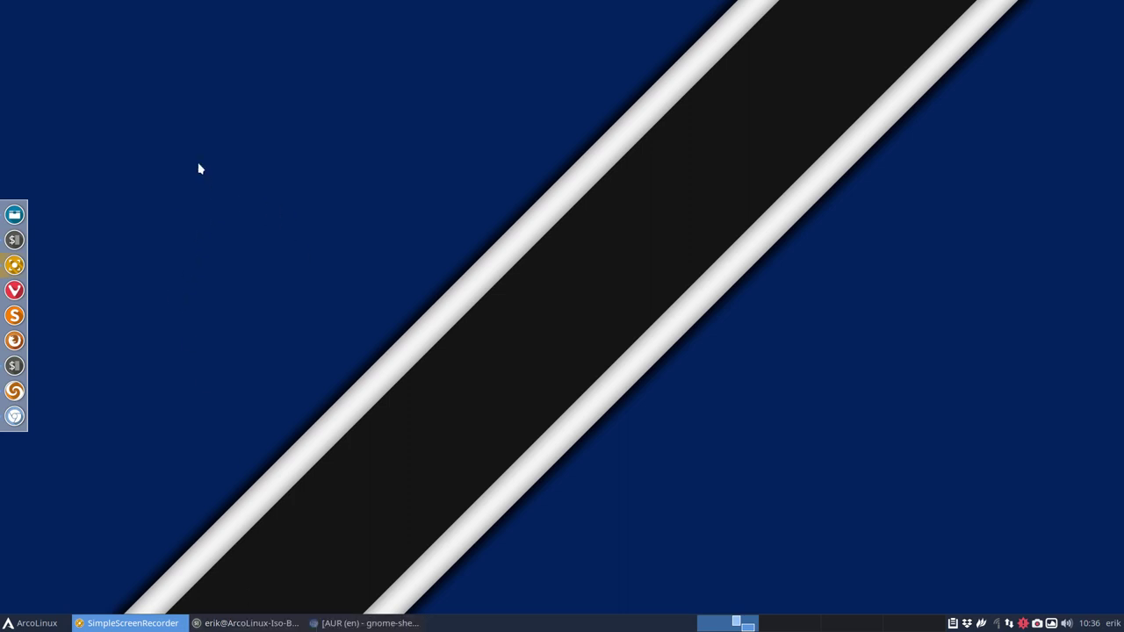
Open the arcolinux_repo_iso folder in the file manager, start a terminal there and run ./git-v2+.sh
{"action": "right_click", "coordinate": [304, 323]}
{"action": "left_click", "coordinate": [355, 299]}
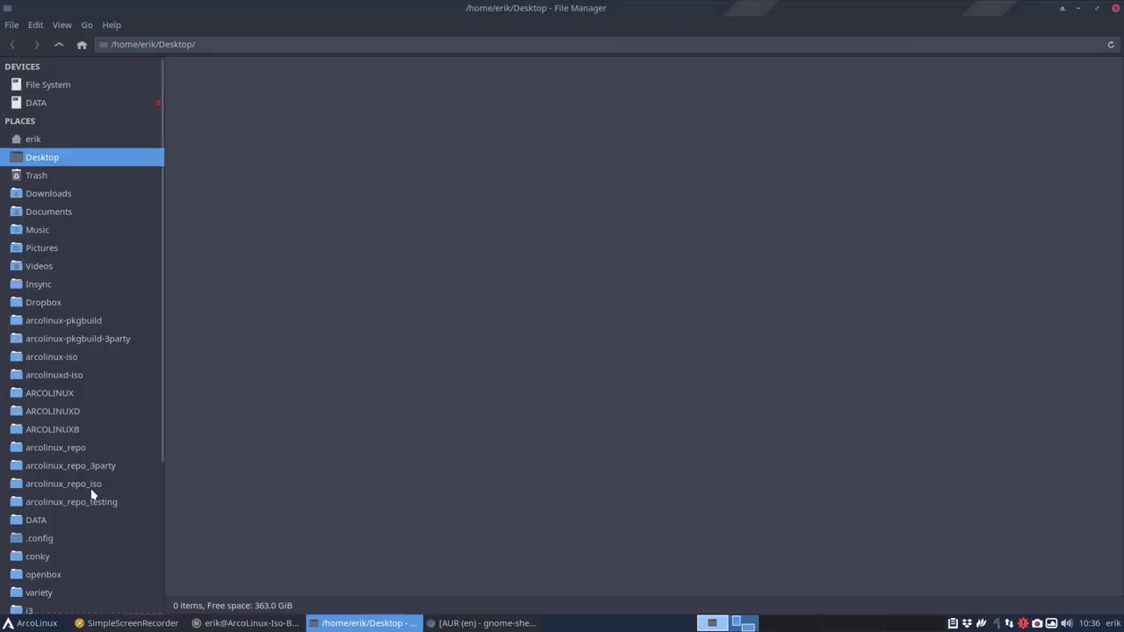
{"action": "left_click", "coordinate": [66, 484]}
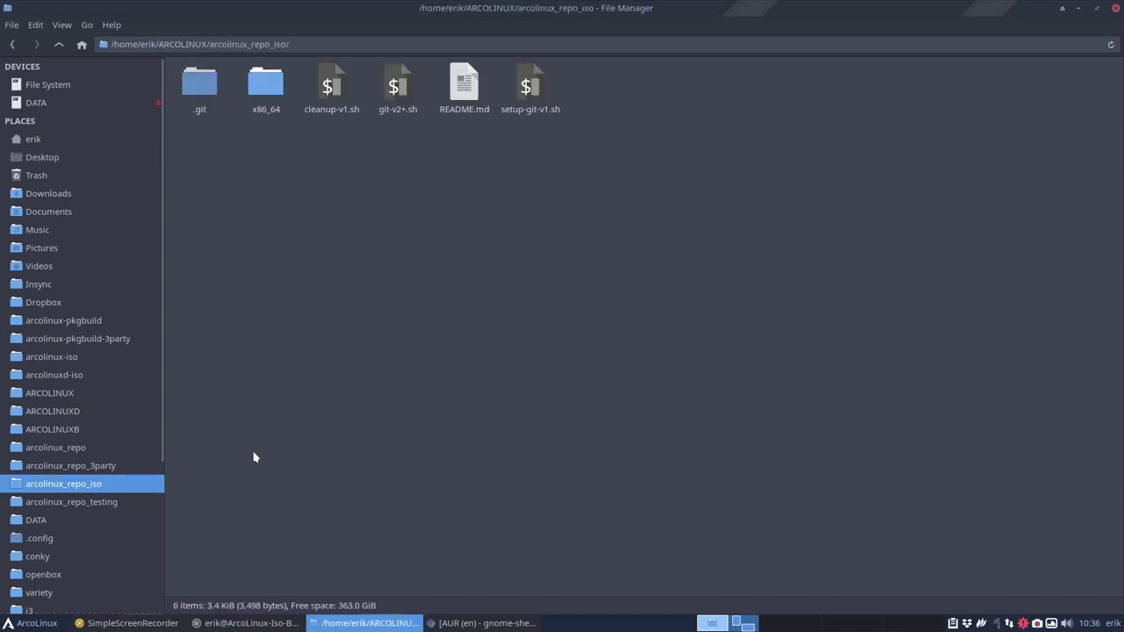
{"action": "right_click", "coordinate": [411, 237]}
{"action": "left_click", "coordinate": [487, 301]}
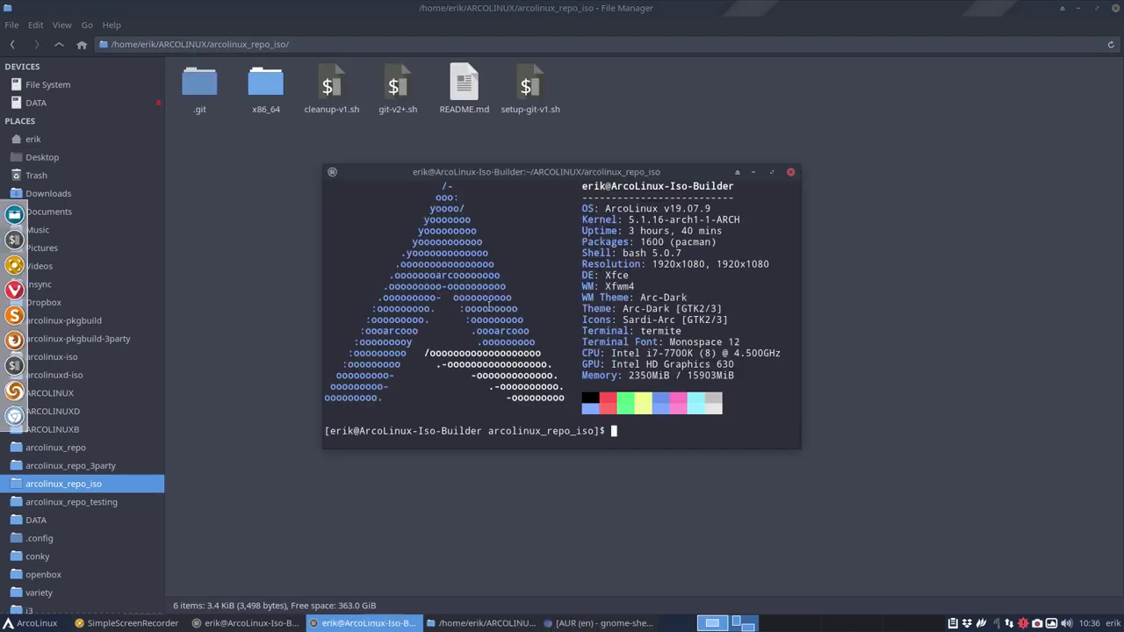
{"action": "type", "text": "./git-v2+.sh"}
{"action": "key", "text": "Return"}
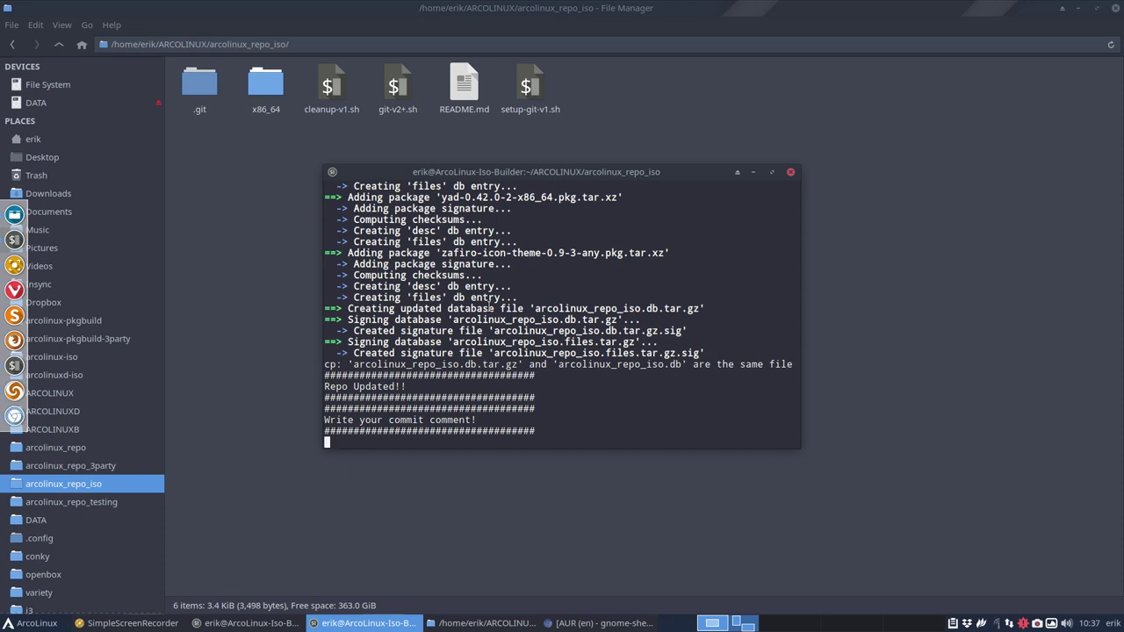
Push the repository with the commit comment "tutorial appindicator", and close the terminal and the file manager
{"action": "type", "text": "tutorial appindicator"}
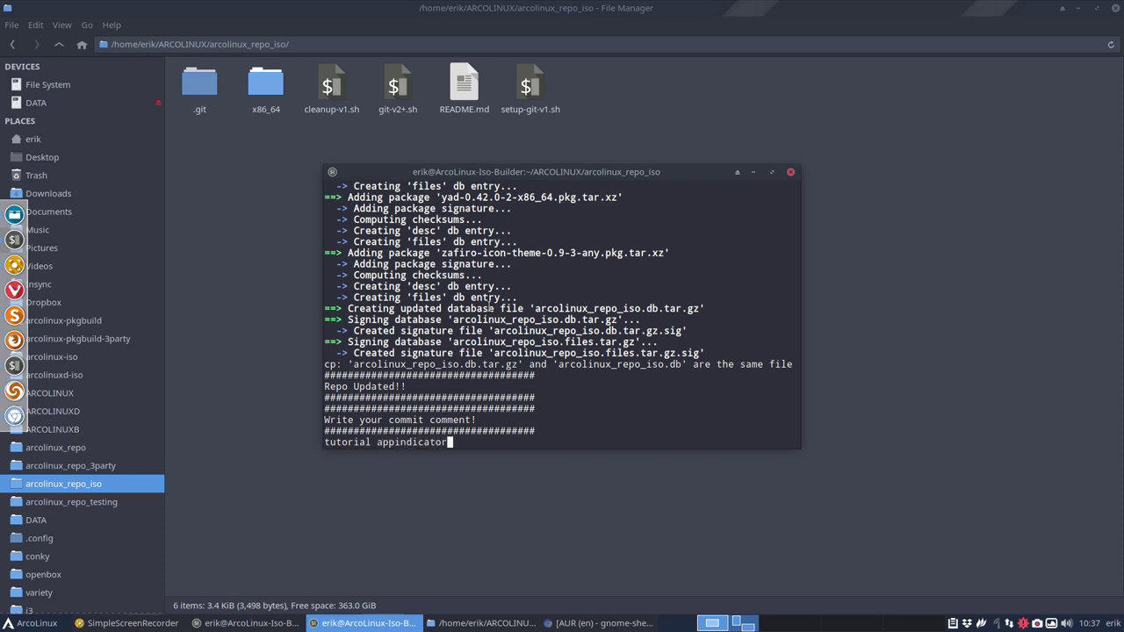
{"action": "key", "text": "Return"}
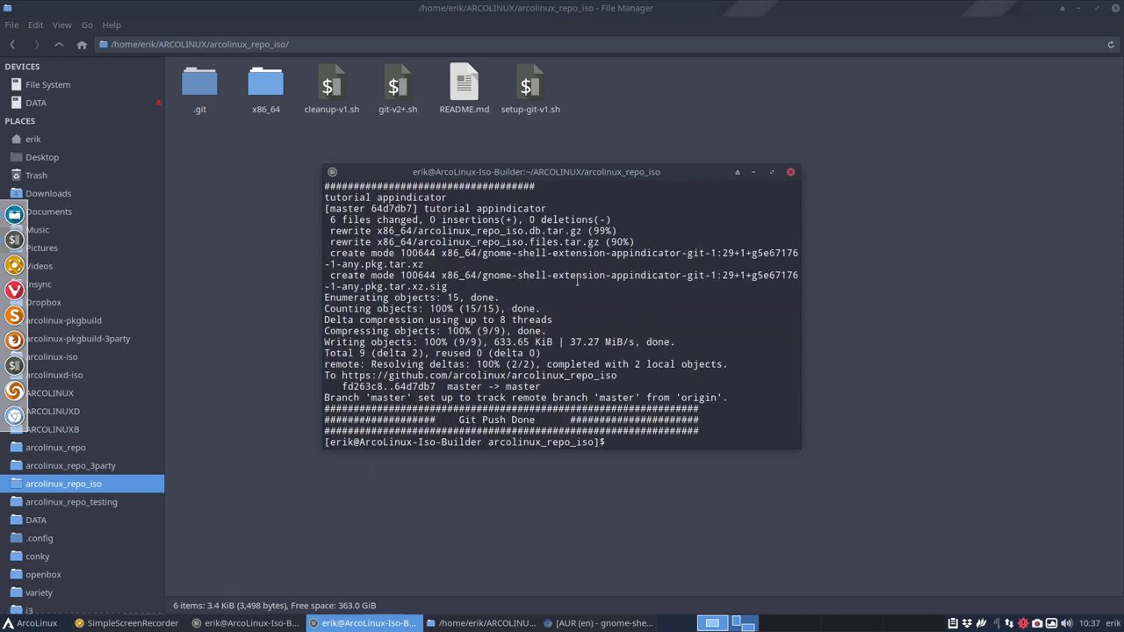
{"action": "left_click", "coordinate": [790, 174]}
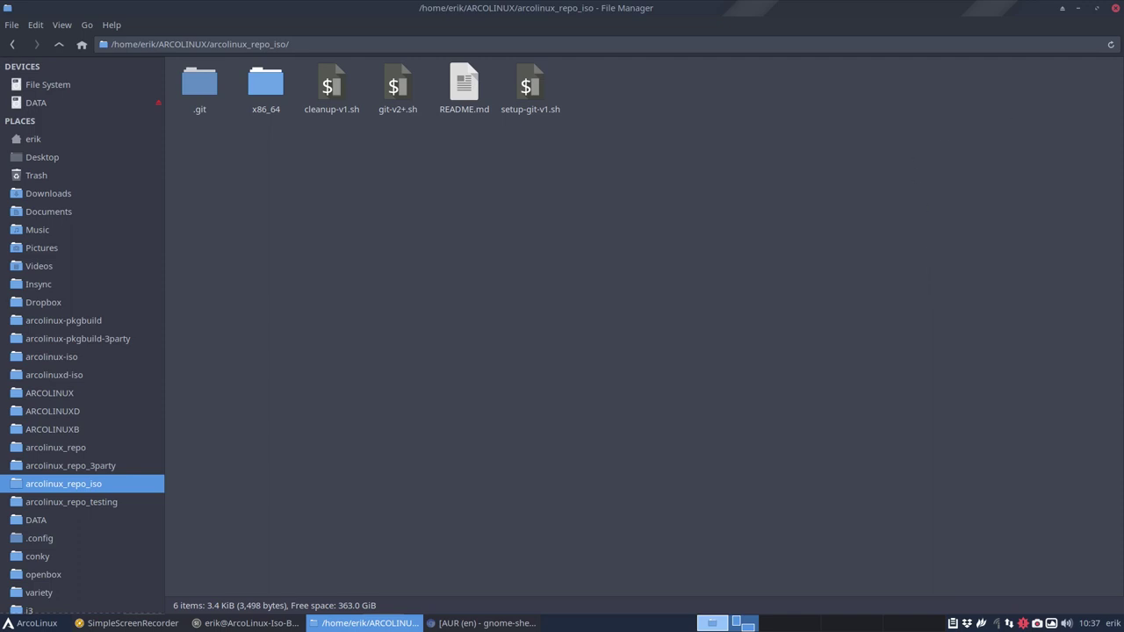
{"action": "mouse_move", "coordinate": [2, 316]}
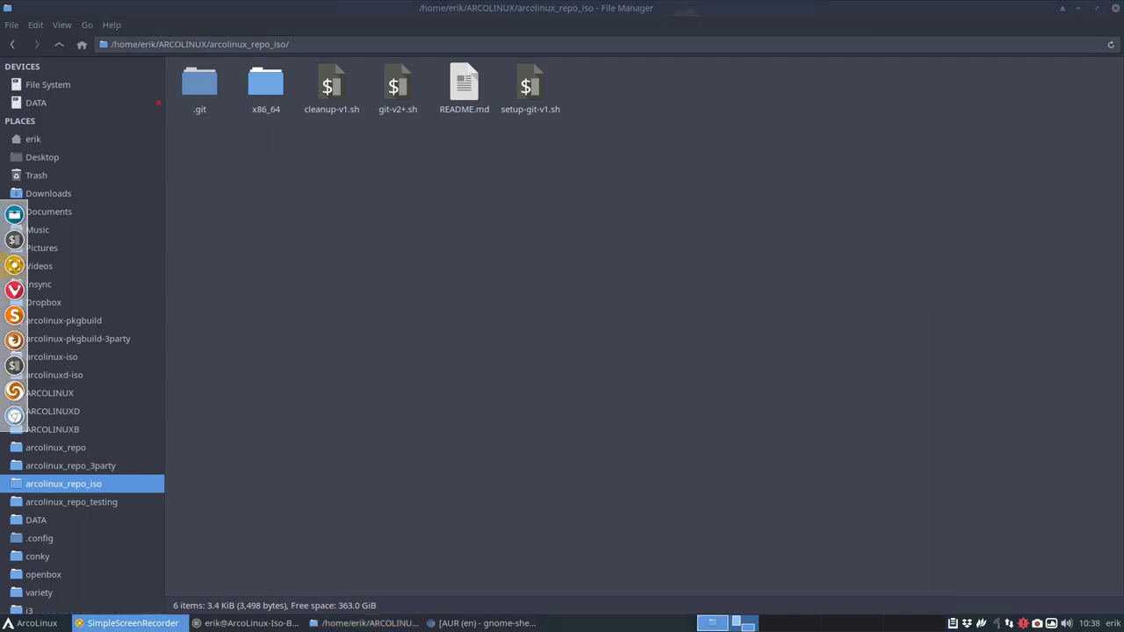
{"action": "left_click", "coordinate": [1118, 11]}
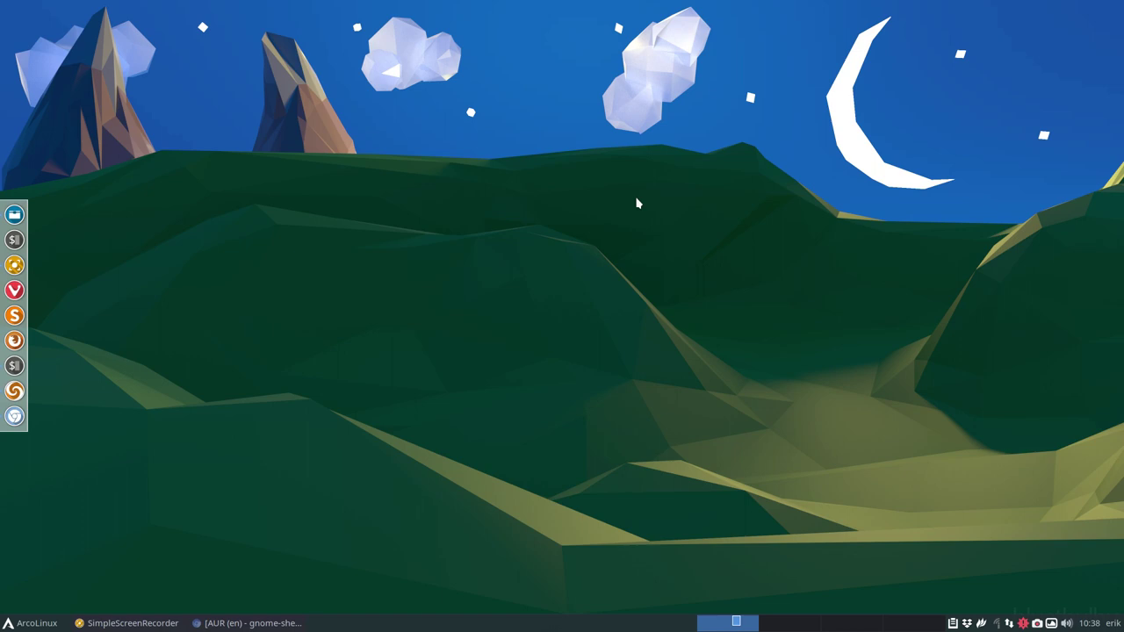
Open the installation-scripts folder of arco-gnome-minimal in ARCOLINUXB, and restore the file manager window to its smaller size
{"action": "left_click", "coordinate": [14, 214]}
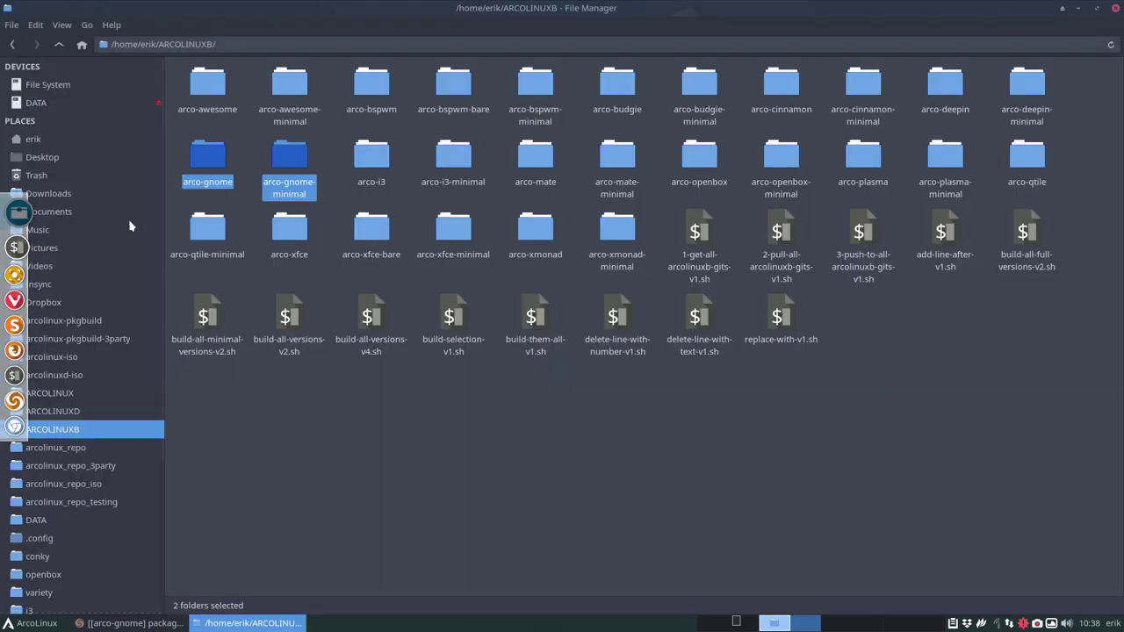
{"action": "left_click", "coordinate": [275, 411]}
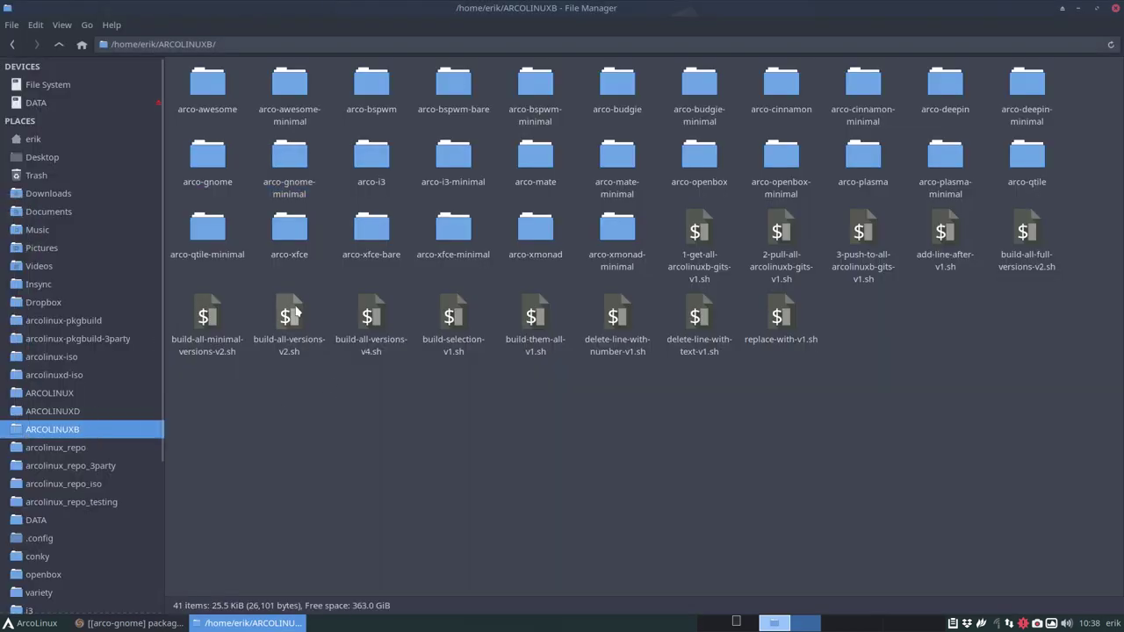
{"action": "double_click", "coordinate": [288, 165]}
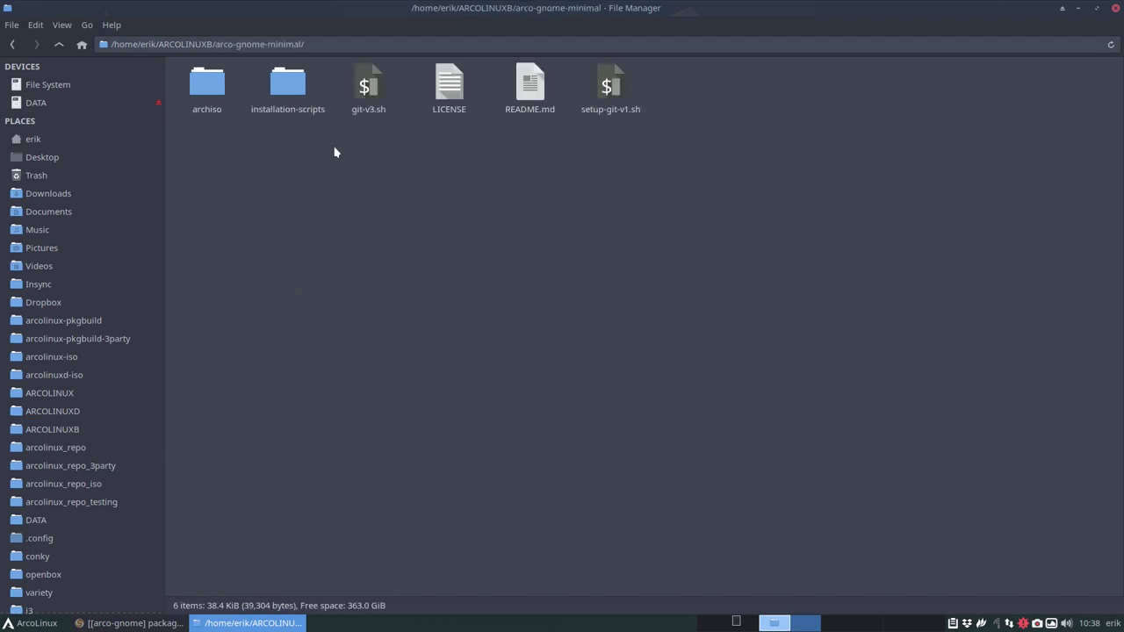
{"action": "double_click", "coordinate": [298, 89]}
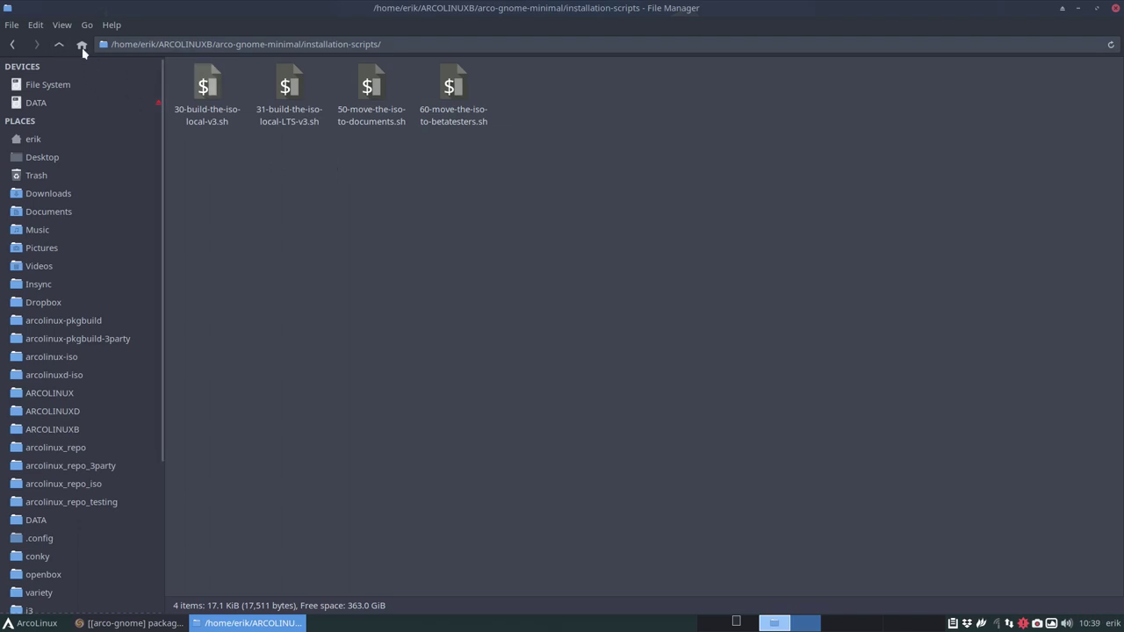
{"action": "double_click", "coordinate": [87, 7]}
Run ./31-build-the-iso-local-LTS-v3.sh in a terminal in this folder with the sudo password, and tile the terminal to half the screen
{"action": "right_click", "coordinate": [294, 209]}
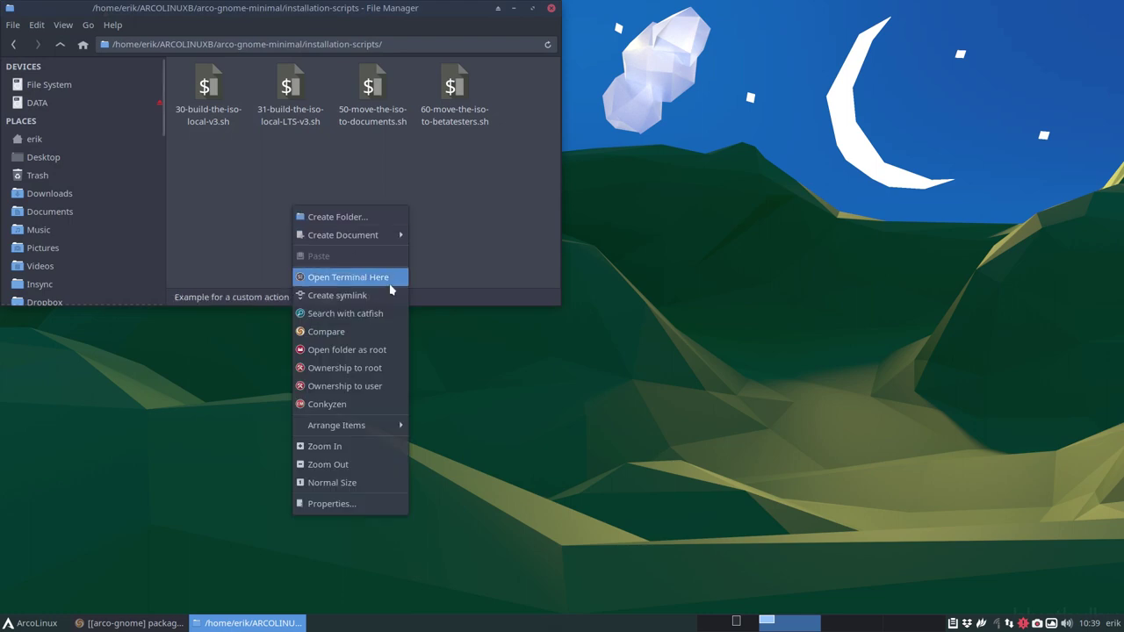
{"action": "left_click", "coordinate": [391, 284]}
{"action": "type", "text": "."}
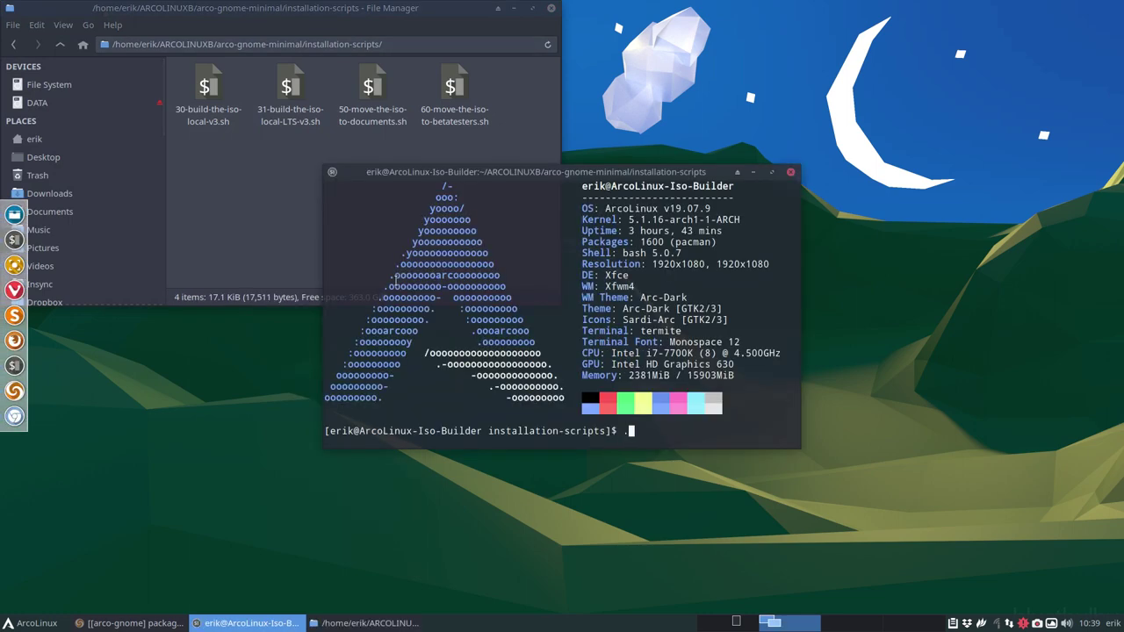
{"action": "type", "text": "/31"}
{"action": "key", "text": "Tab"}
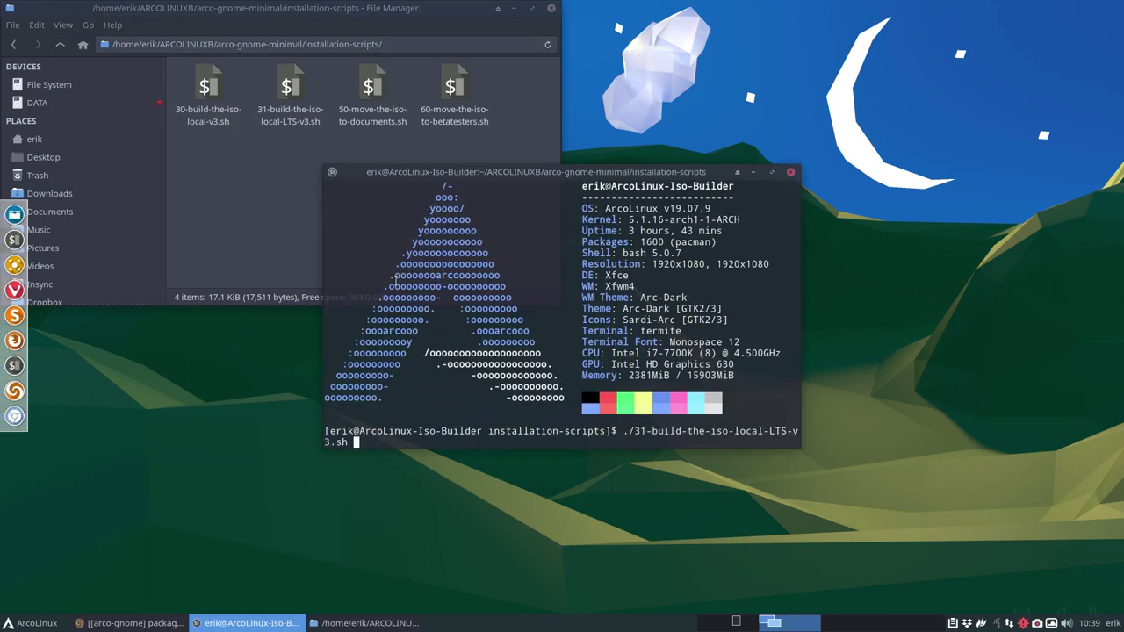
{"action": "key", "text": "Return"}
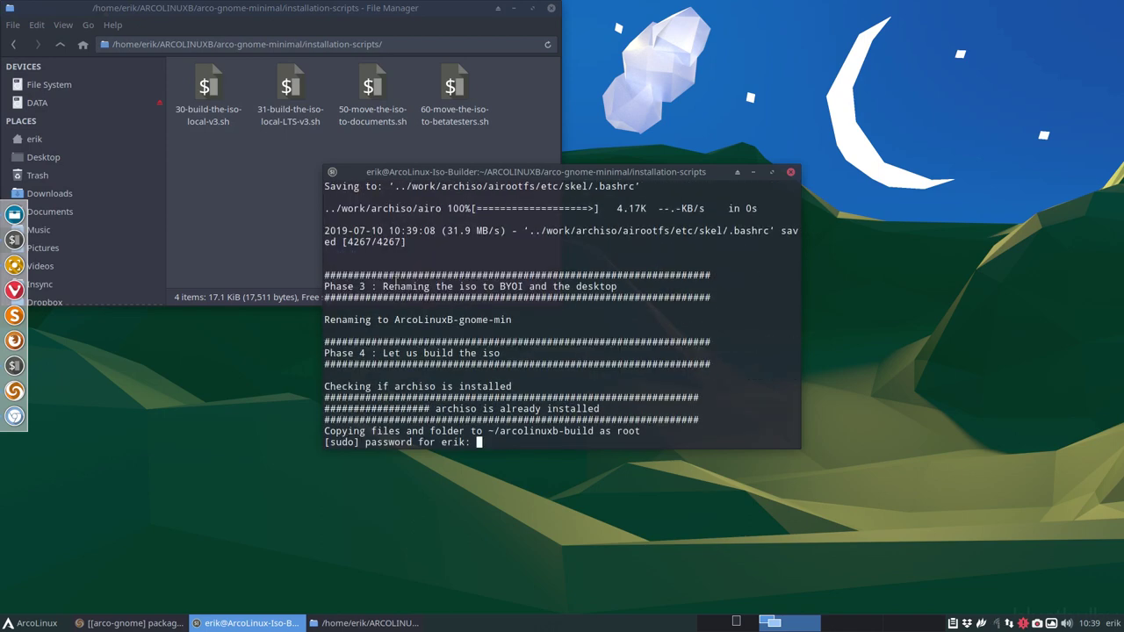
{"action": "key", "text": "Return"}
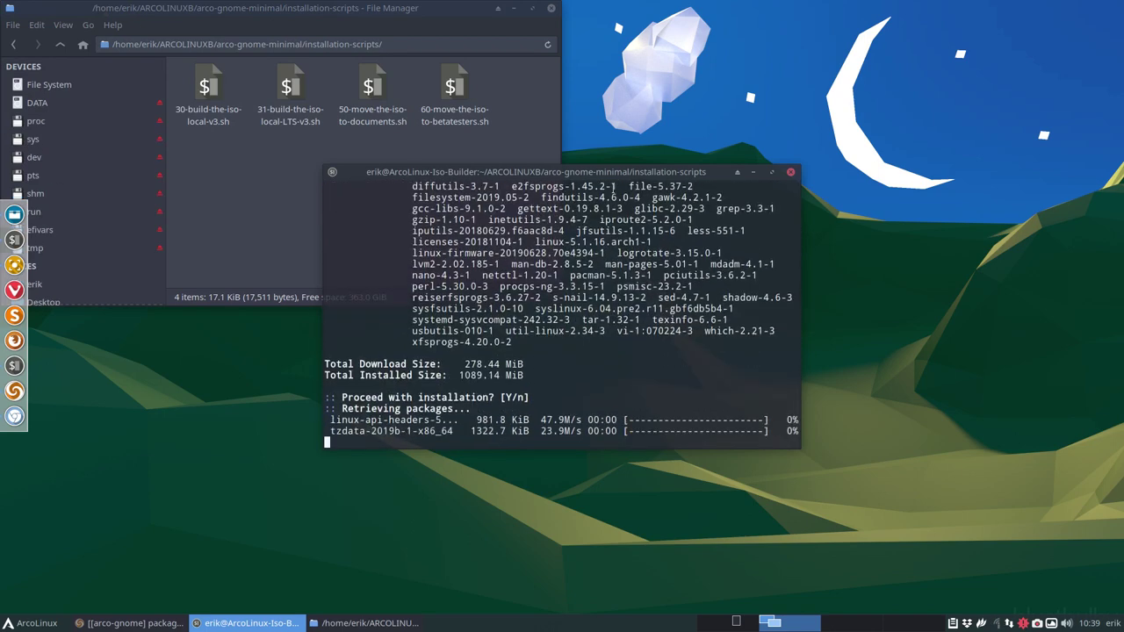
{"action": "left_click_drag", "start_coordinate": [648, 179], "coordinate": [1123, 178]}
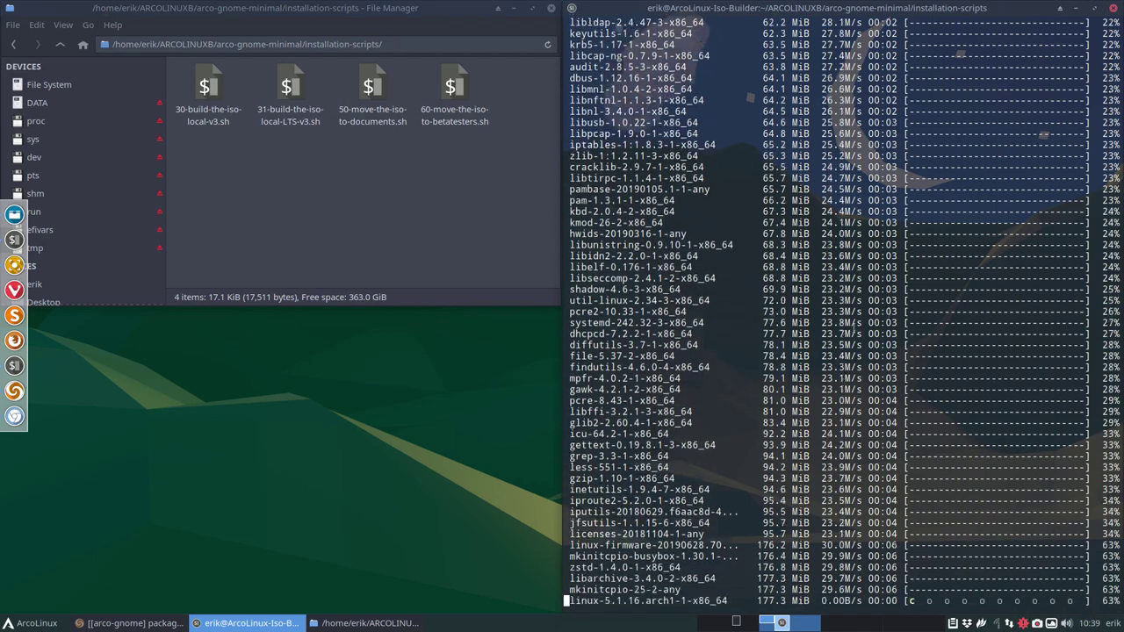
Open packages.x86_64 from the archiso folder of arco-gnome-minimal, check the end of its package list, and close the editor
{"action": "left_click", "coordinate": [60, 45]}
{"action": "double_click", "coordinate": [208, 88]}
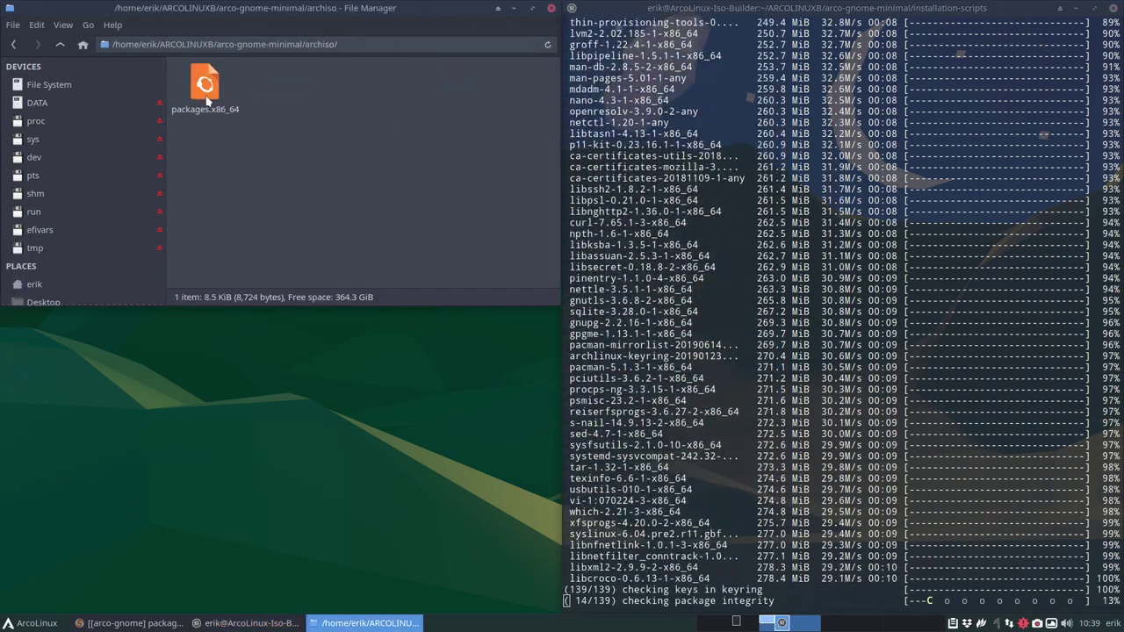
{"action": "double_click", "coordinate": [208, 88]}
{"action": "scroll", "coordinate": [291, 181], "scroll_direction": "down", "scroll_amount": 20}
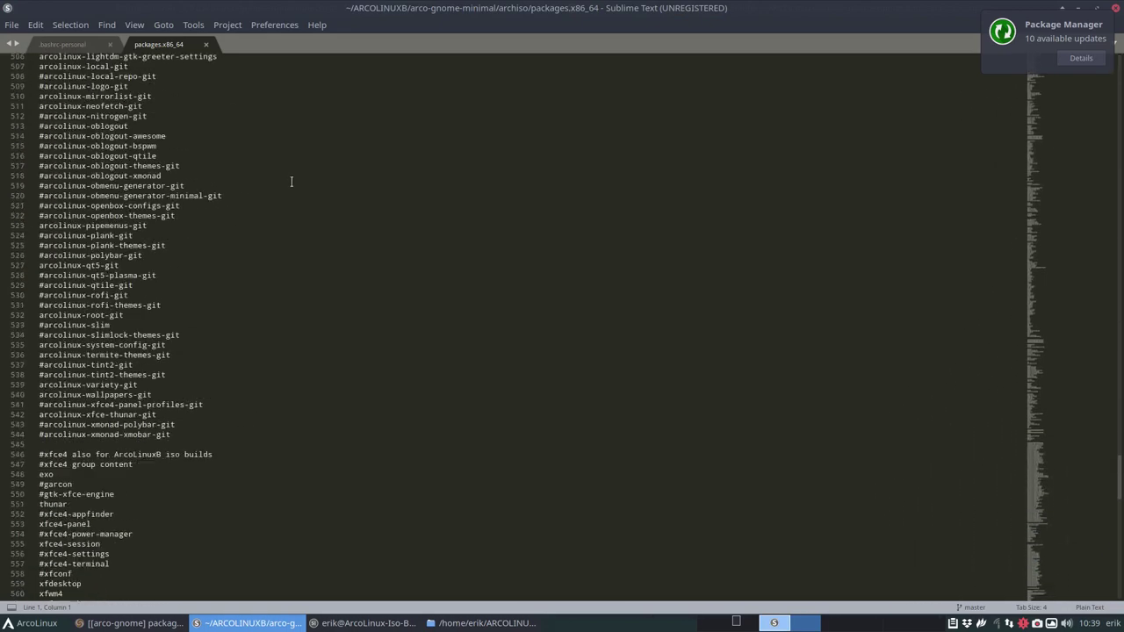
{"action": "scroll", "coordinate": [290, 181], "scroll_direction": "up", "scroll_amount": 4}
{"action": "scroll", "coordinate": [131, 188], "scroll_direction": "down", "scroll_amount": 1}
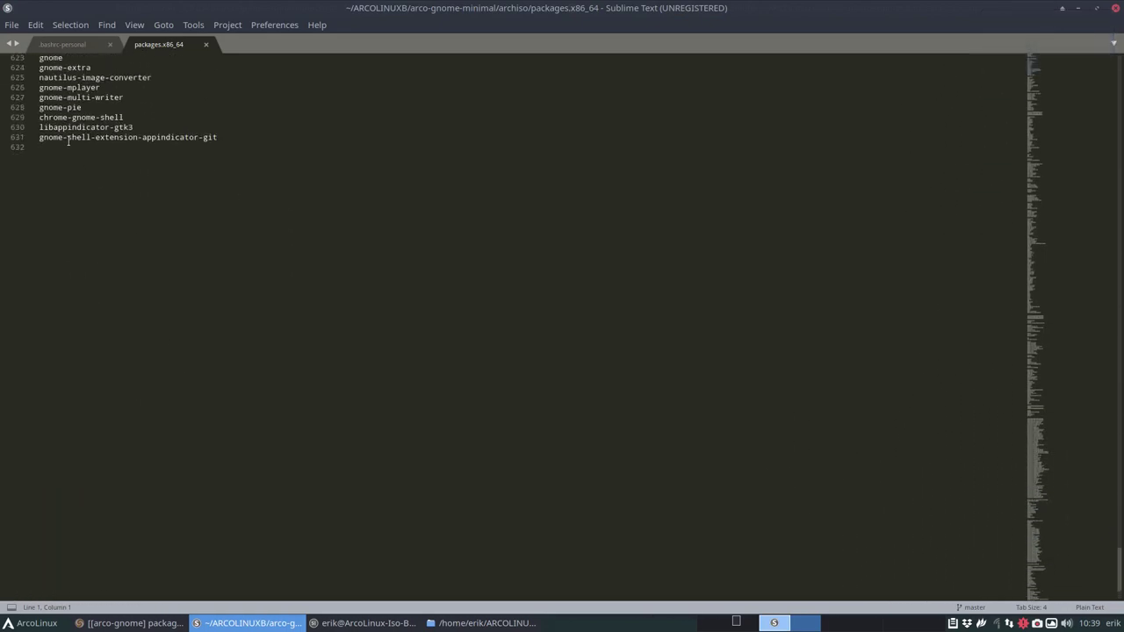
{"action": "left_click", "coordinate": [1116, 6]}
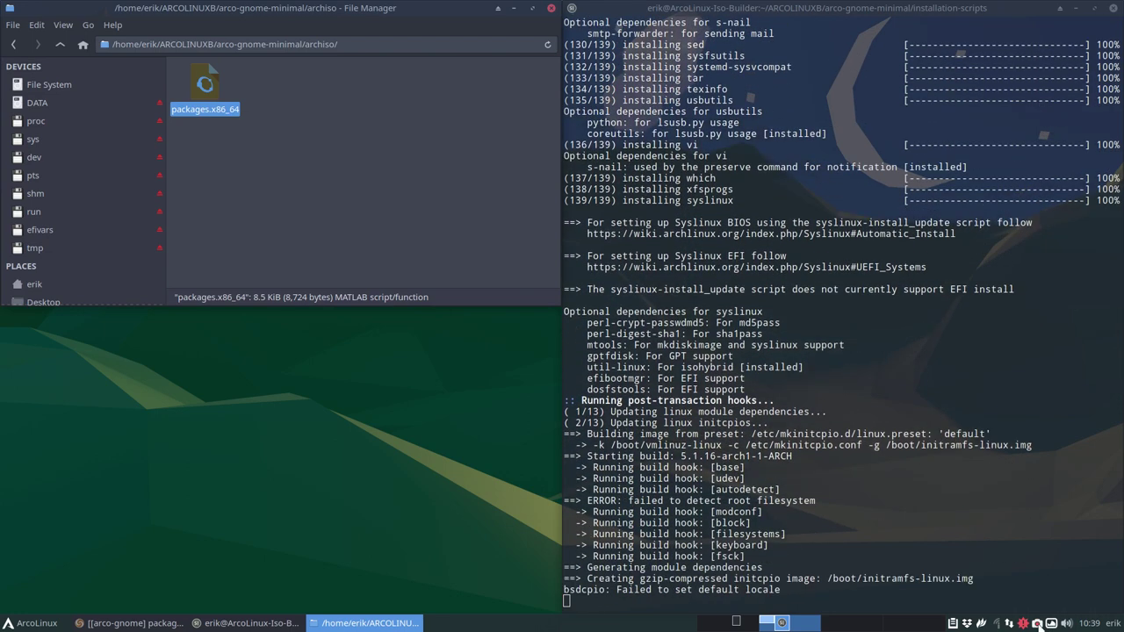
{"action": "right_click", "coordinate": [1038, 622]}
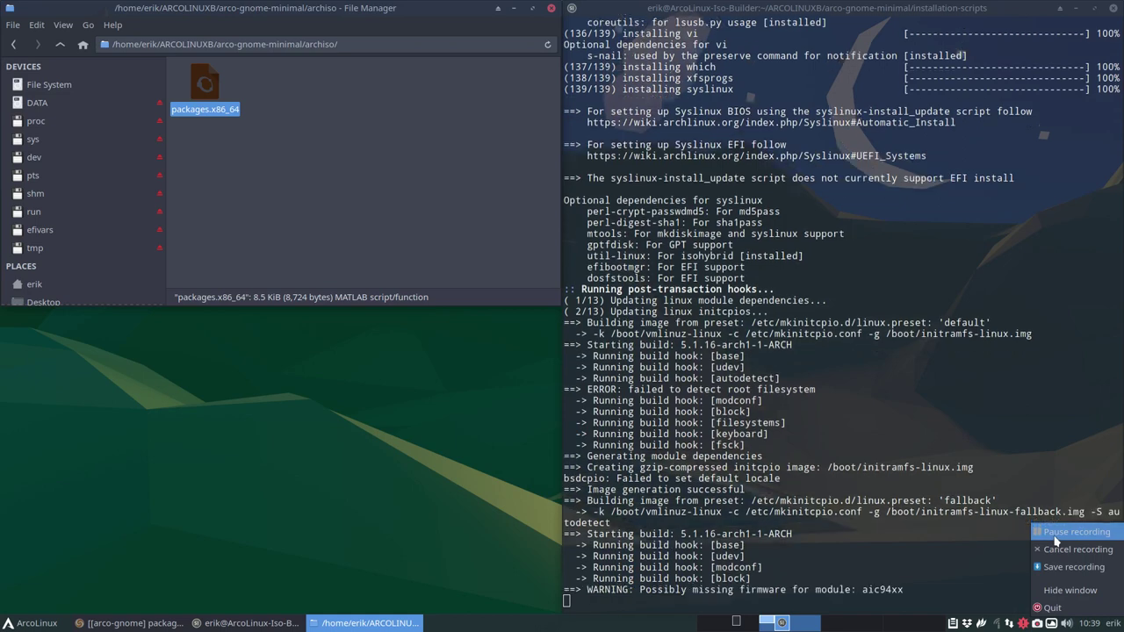
{"action": "left_click", "coordinate": [1056, 540]}
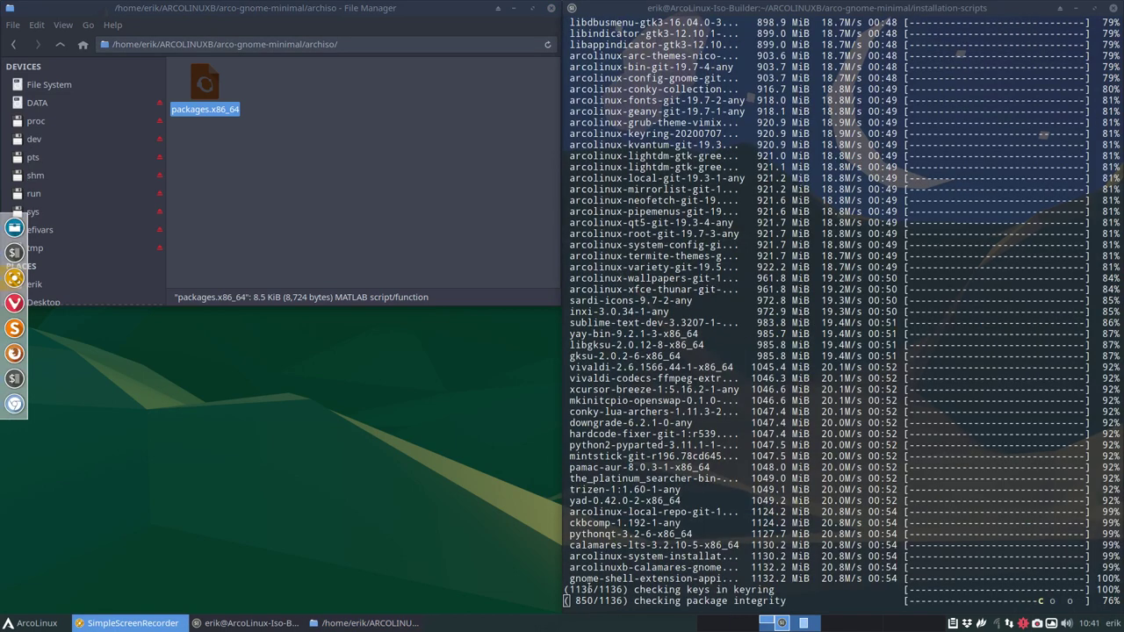
{"action": "left_click", "coordinate": [726, 573]}
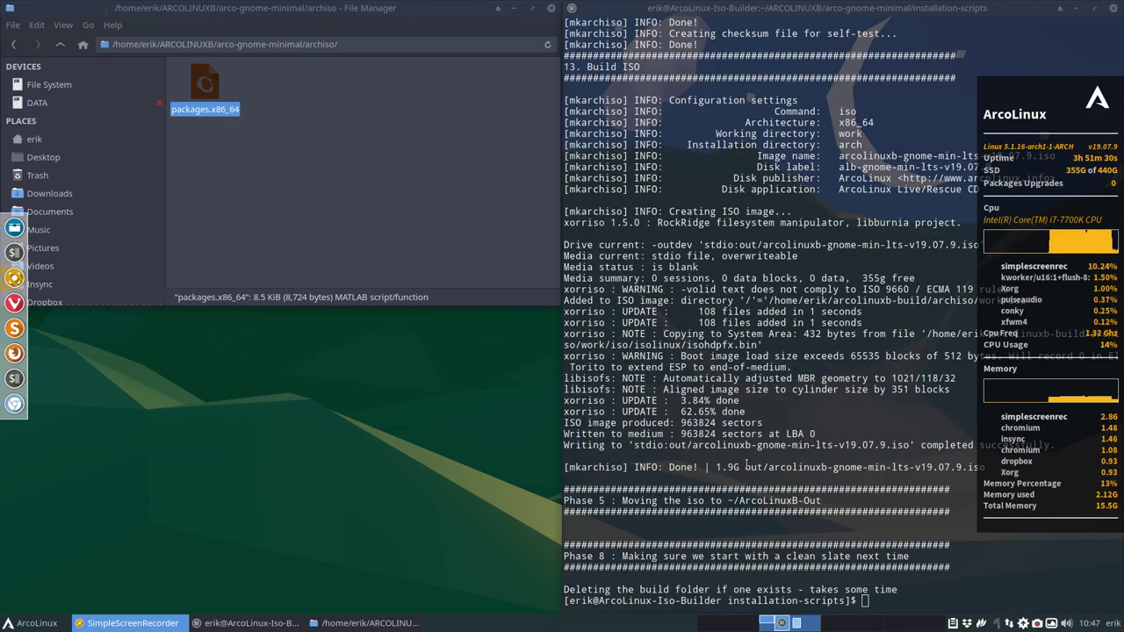
{"action": "left_click", "coordinate": [898, 467]}
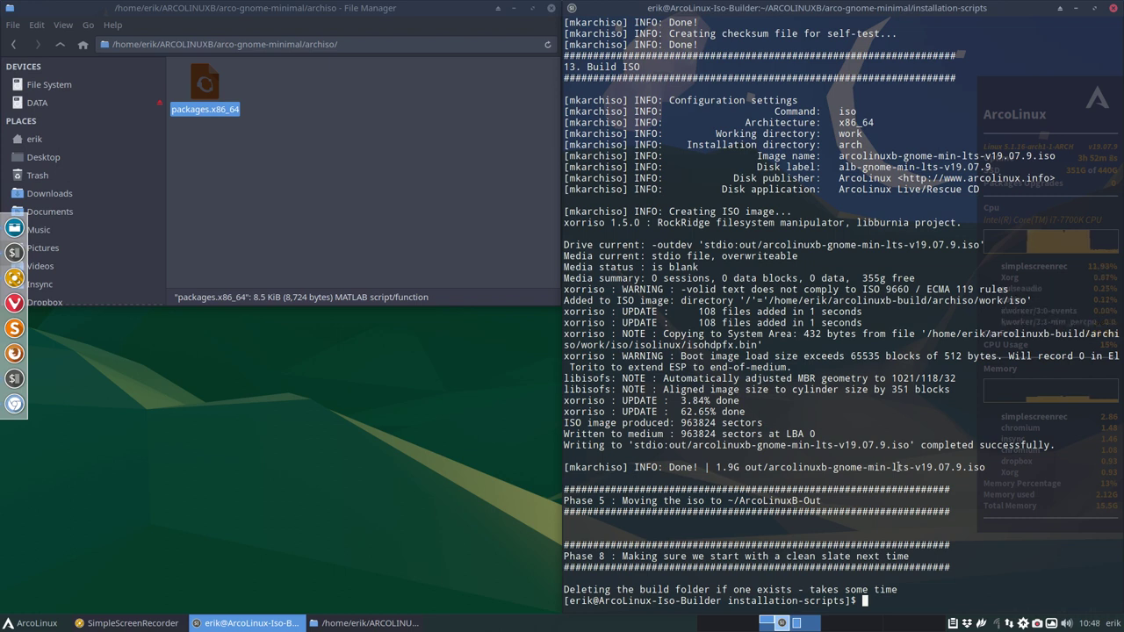
Close the terminal and the file manager, and make a full clone of the template machine in VirtualBox named "ArcoLinuxB Gnome Min"
{"action": "left_click", "coordinate": [1108, 8]}
{"action": "left_click", "coordinate": [551, 8]}
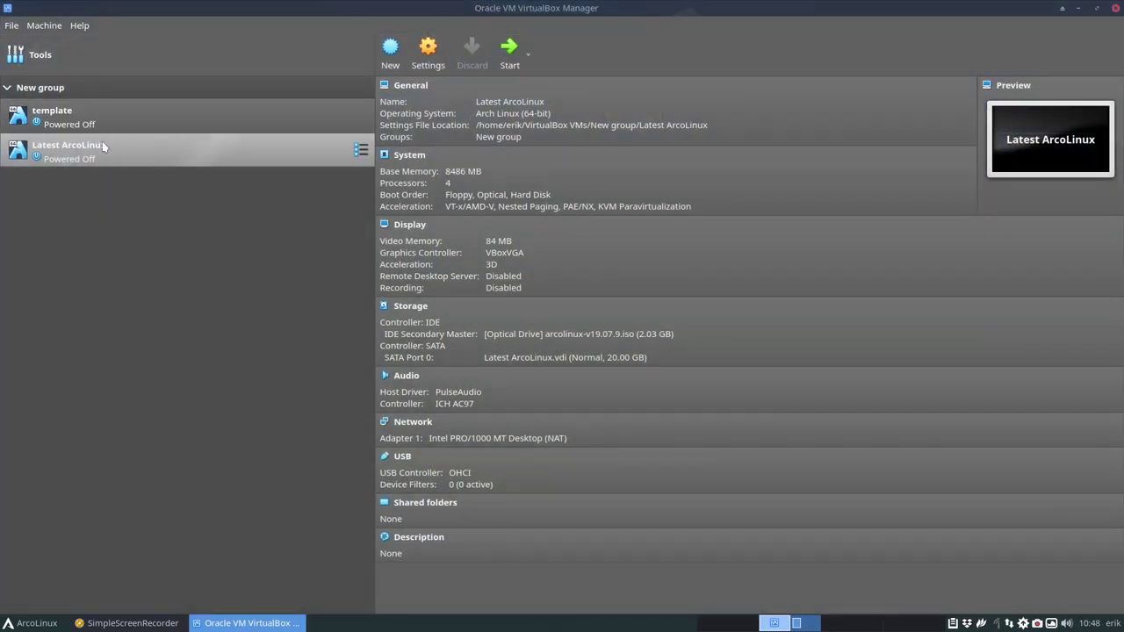
{"action": "right_click", "coordinate": [93, 111]}
{"action": "left_click", "coordinate": [164, 145]}
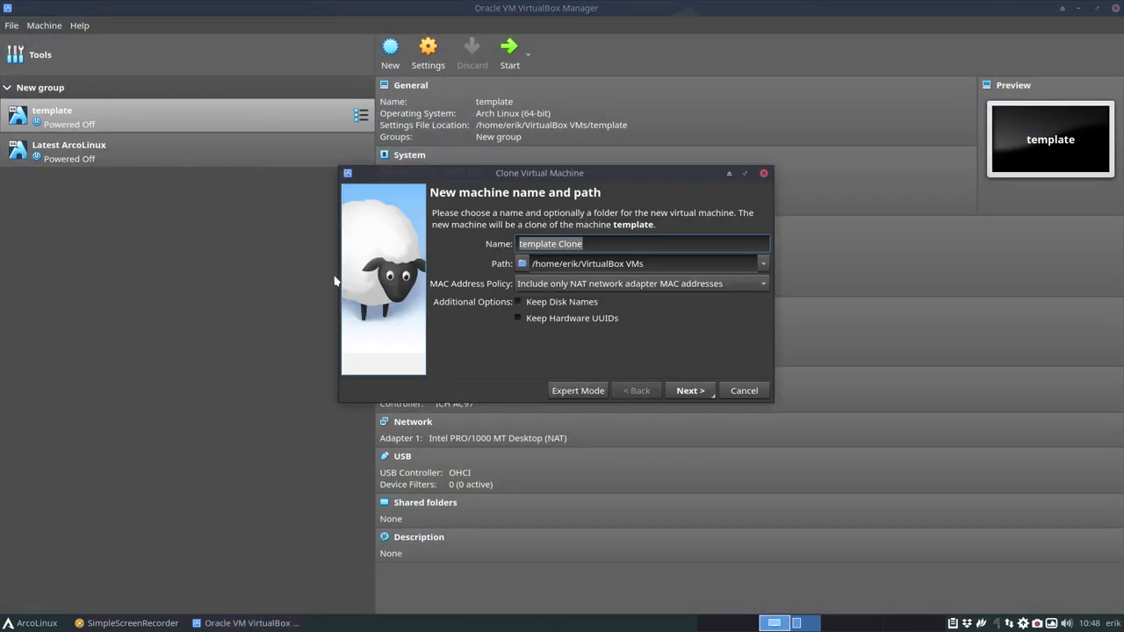
{"action": "type", "text": "Arco"}
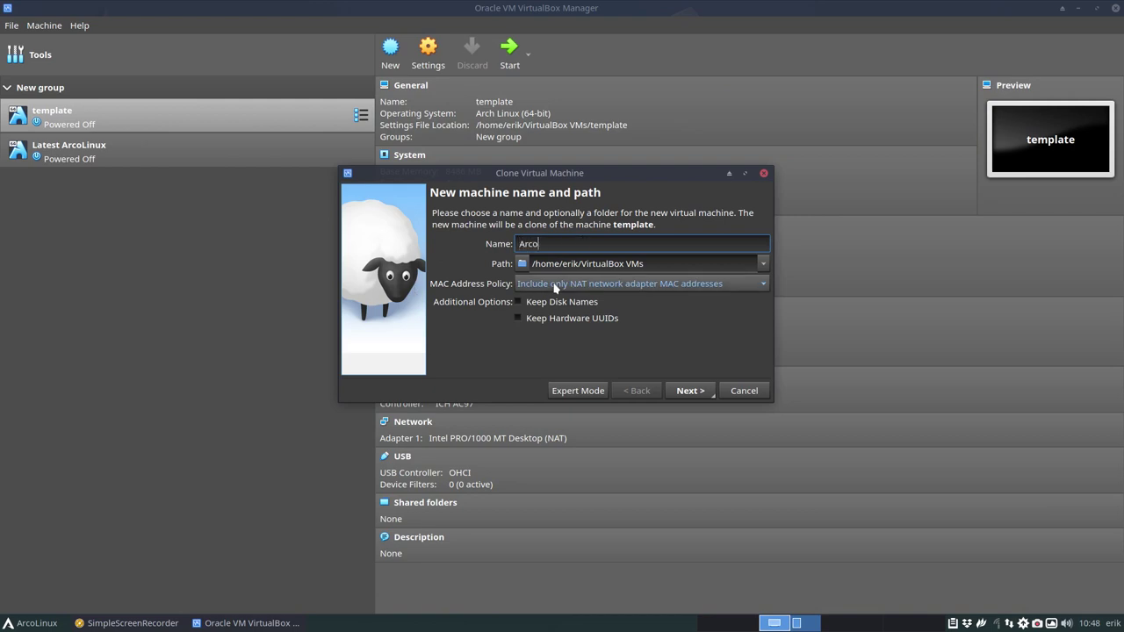
{"action": "type", "text": "Libux"}
{"action": "type", "text": "nux"}
{"action": "left_click", "coordinate": [703, 391]}
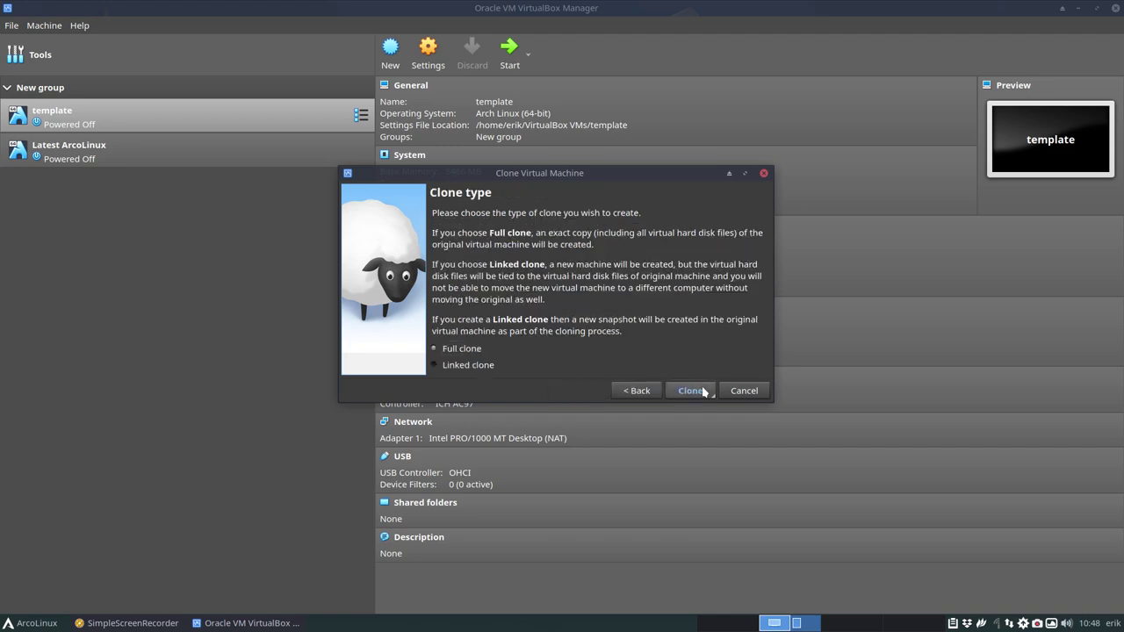
{"action": "left_click", "coordinate": [690, 391]}
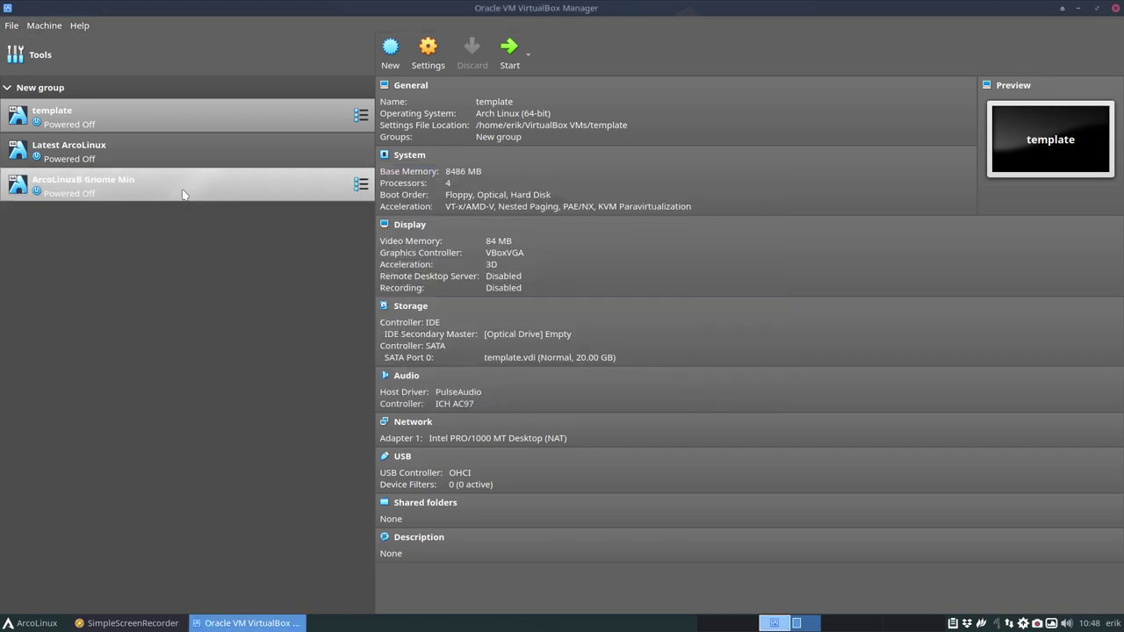
Insert arcolinuxb-gnome-min-lts-v19.07.9.iso from the ArcoLinuxB-Out folder into the optical drive of the ArcoLinuxB Gnome Min machine
{"action": "left_click", "coordinate": [545, 335]}
{"action": "left_click", "coordinate": [606, 345]}
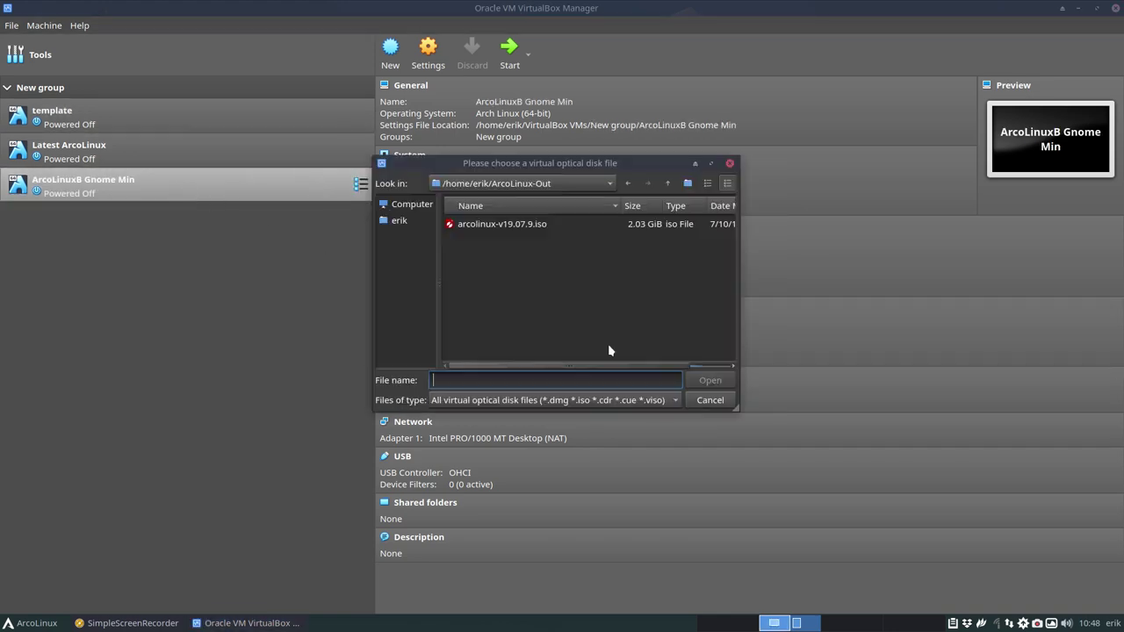
{"action": "left_click", "coordinate": [418, 221]}
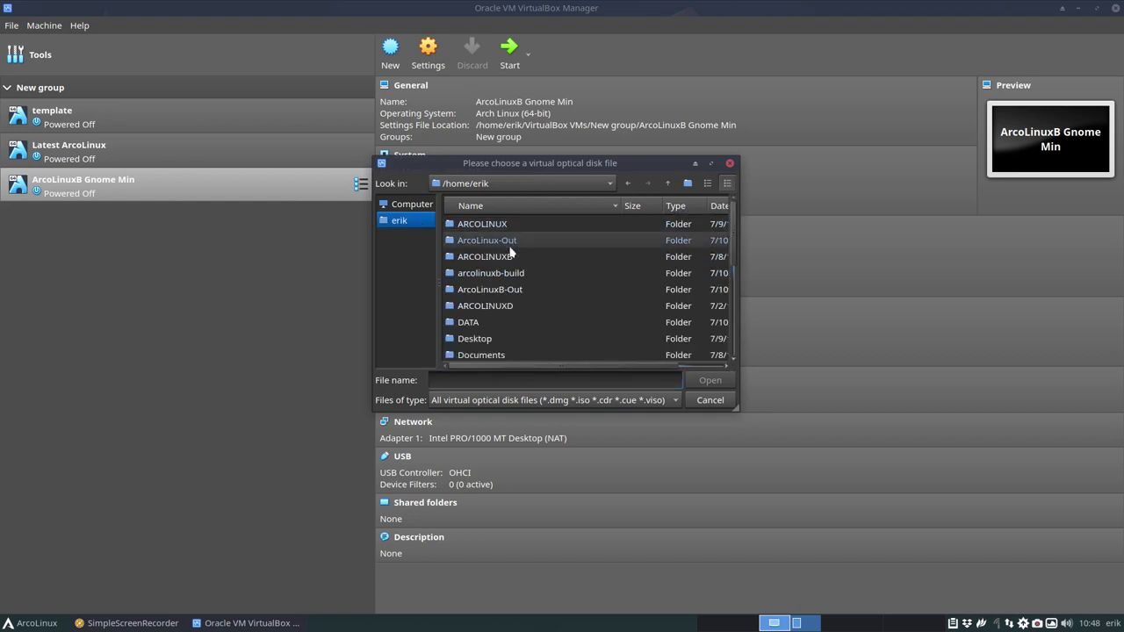
{"action": "double_click", "coordinate": [509, 299]}
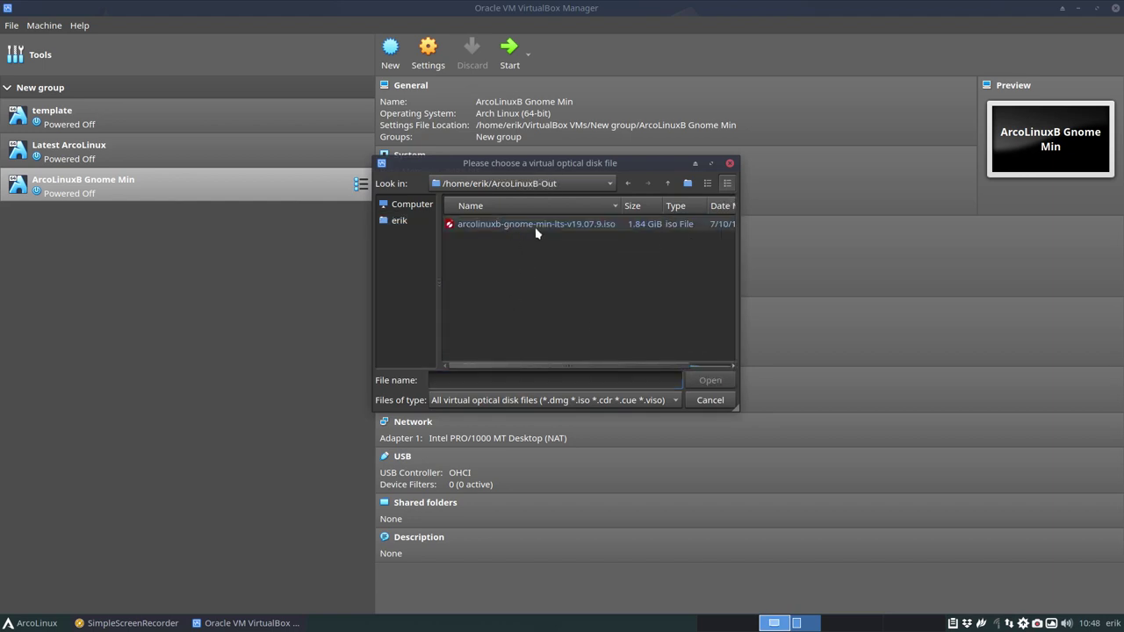
{"action": "double_click", "coordinate": [588, 226]}
Start the ArcoLinuxB Gnome Min machine, show it full screen, and boot the default ArcoLinux (x86_64) live entry
{"action": "double_click", "coordinate": [318, 199]}
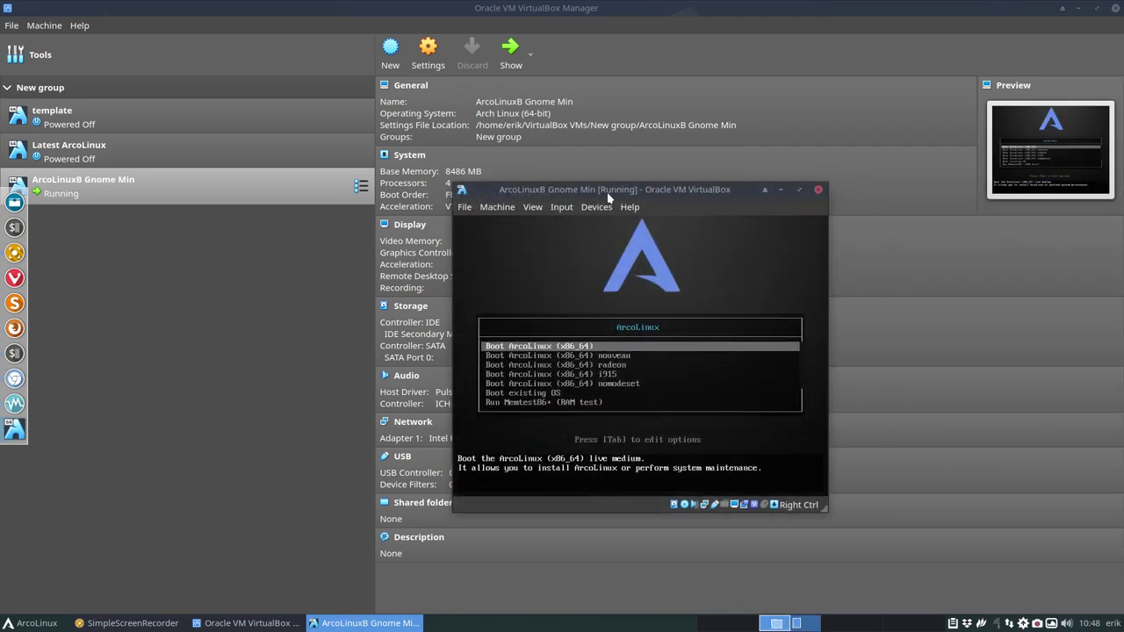
{"action": "double_click", "coordinate": [607, 190]}
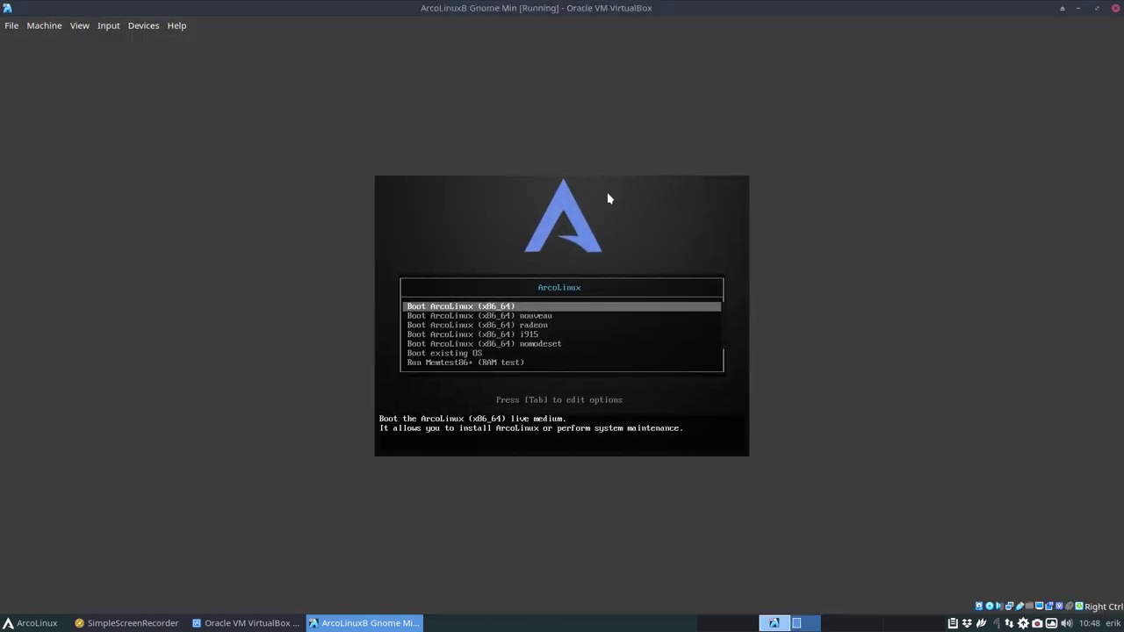
{"action": "key", "text": "Control_R+f"}
{"action": "key", "text": "Return"}
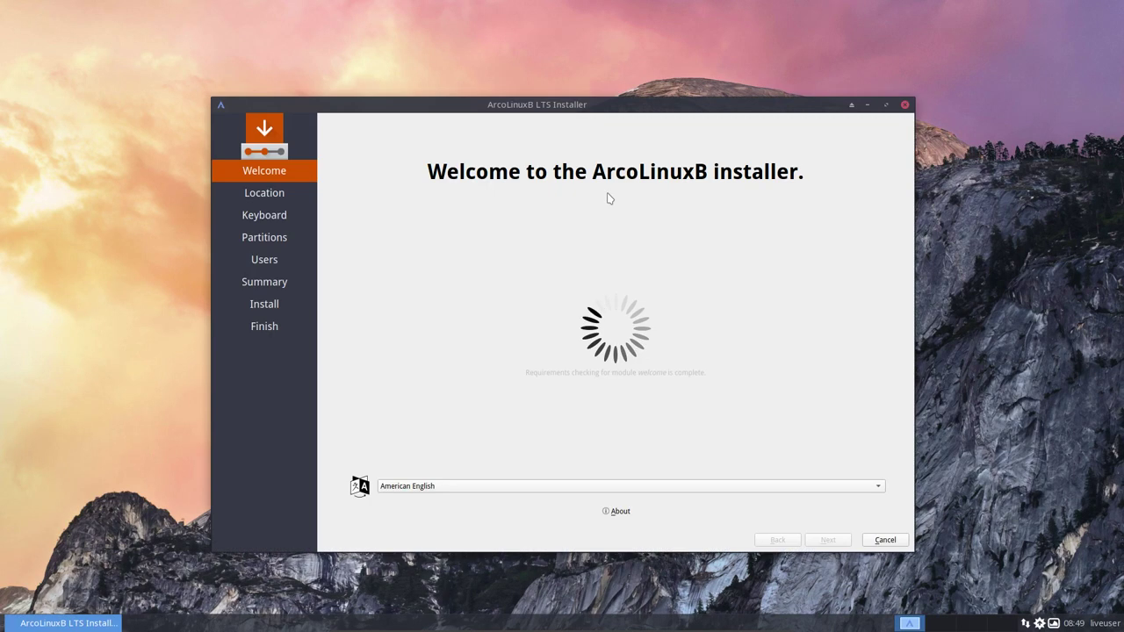
Accept the installer's default language and location, choose the default Belgian keyboard layout, and select erasing the disk with no swap
{"action": "left_click", "coordinate": [828, 542]}
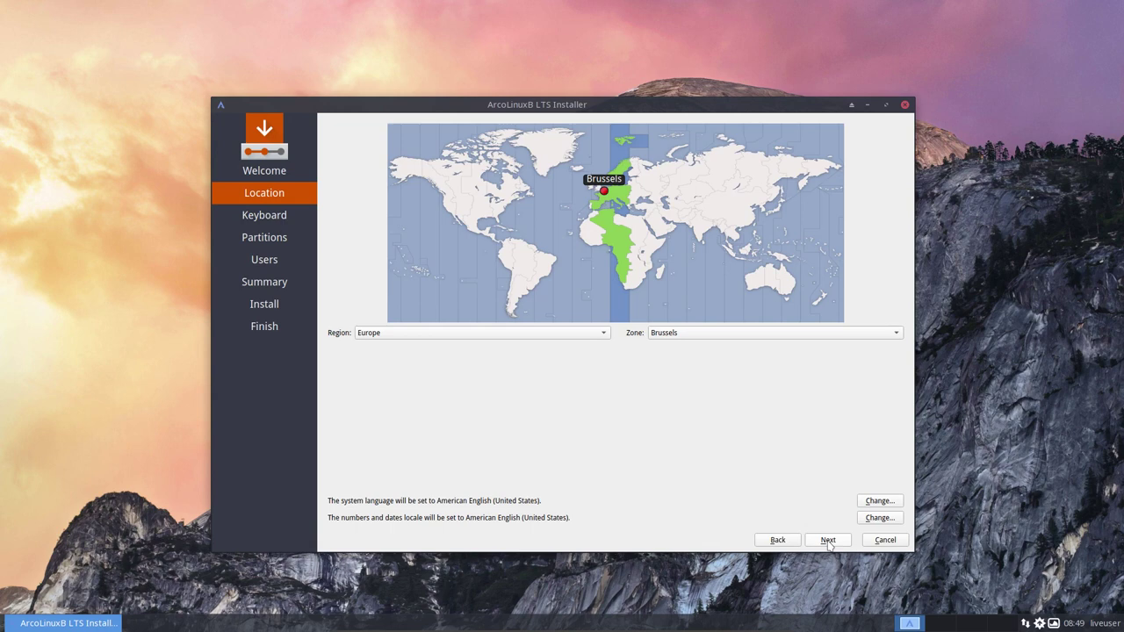
{"action": "left_click", "coordinate": [828, 542]}
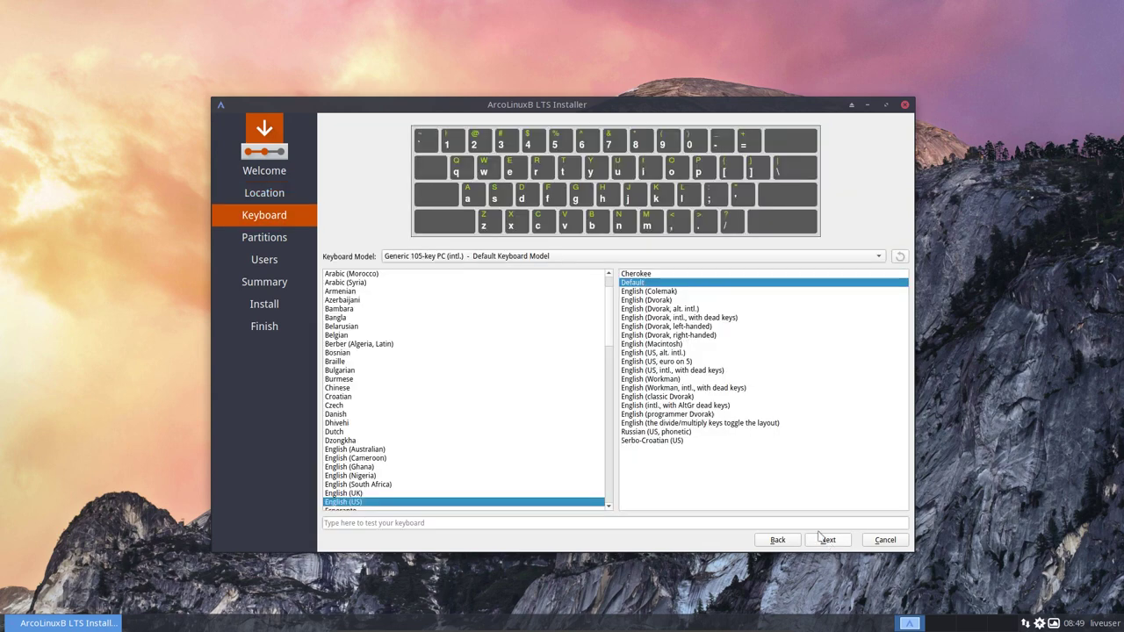
{"action": "left_click", "coordinate": [348, 344]}
{"action": "left_click", "coordinate": [343, 334]}
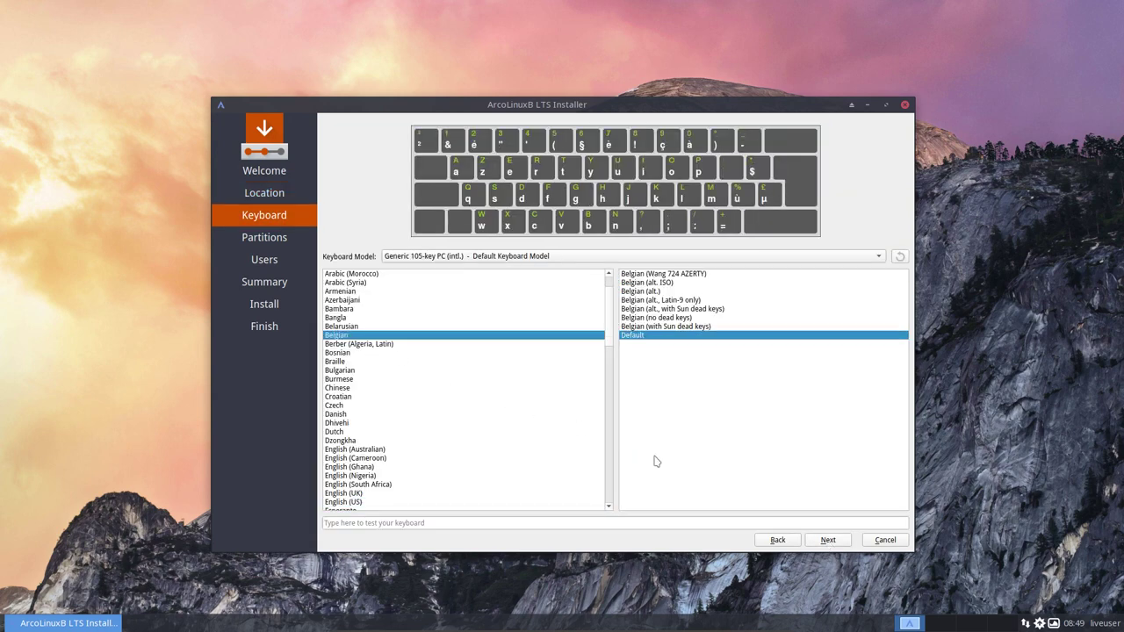
{"action": "left_click", "coordinate": [844, 544]}
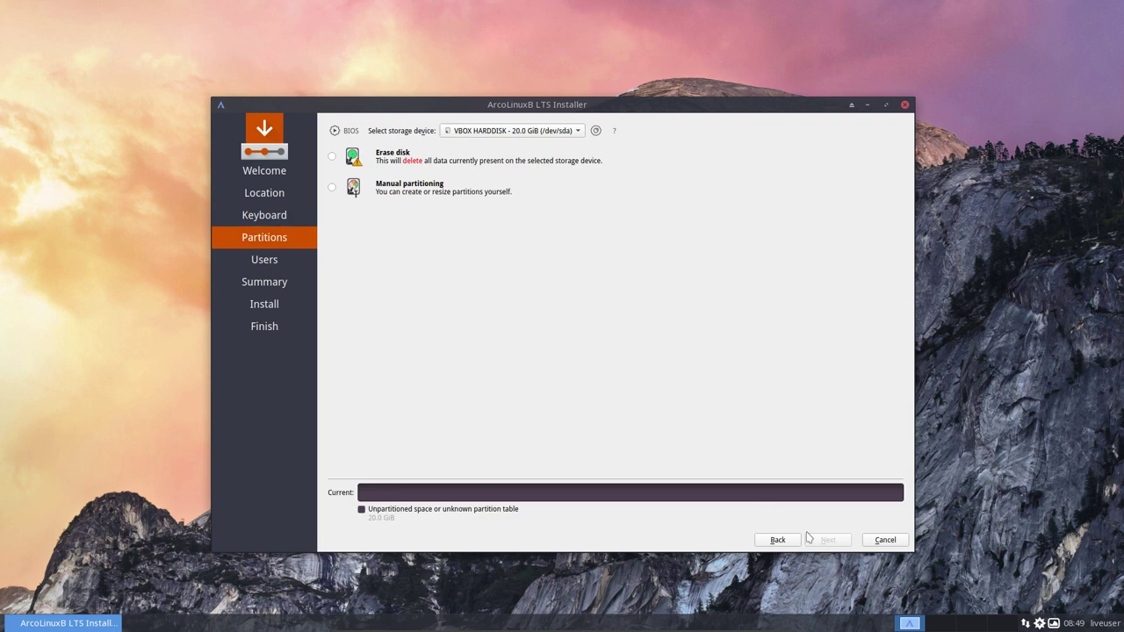
{"action": "left_click", "coordinate": [419, 165]}
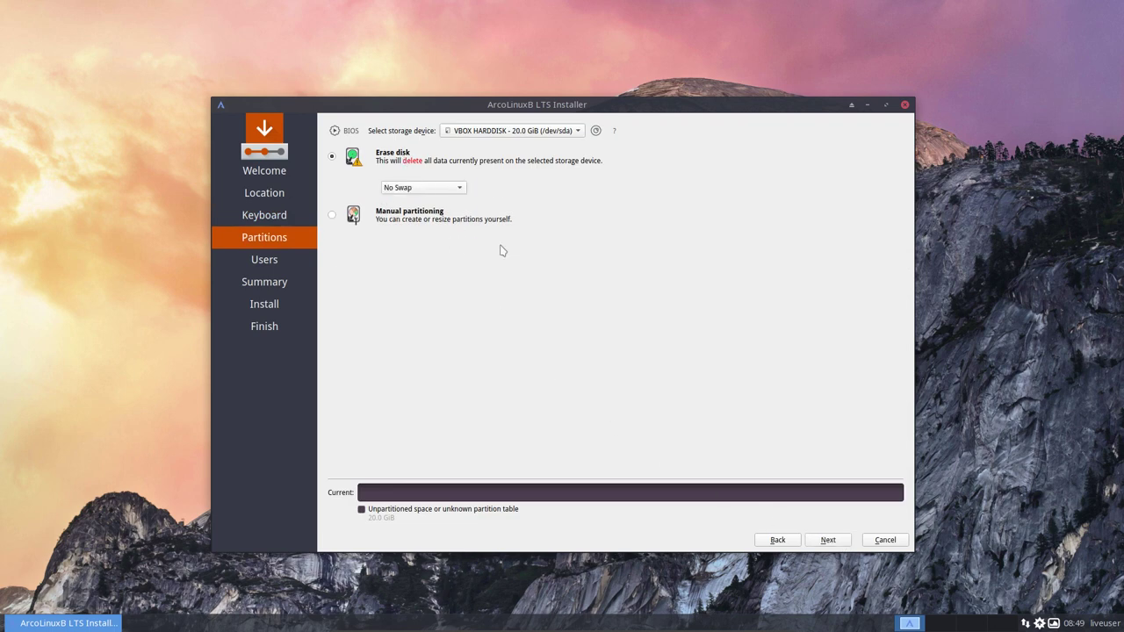
{"action": "left_click", "coordinate": [827, 540]}
Fill in the user's name on the installer's Users page and name the computer ArcoLinuxB
{"action": "type", "text": "erik"}
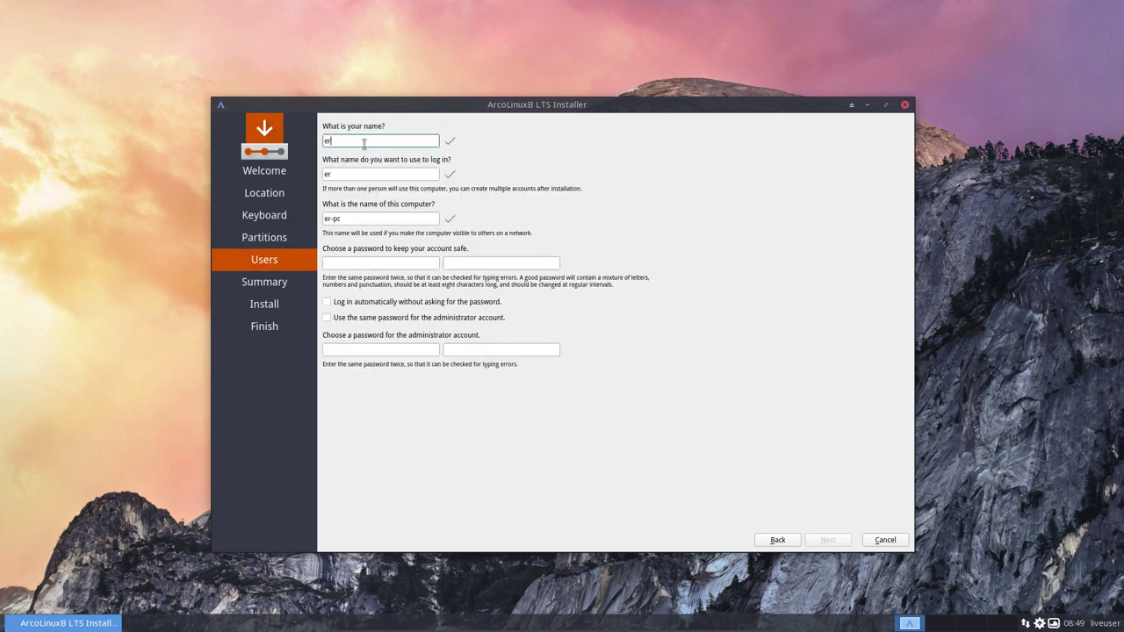
{"action": "key", "text": "Tab"}
{"action": "key", "text": "Tab"}
{"action": "type", "text": "ArcoLinuxB"}
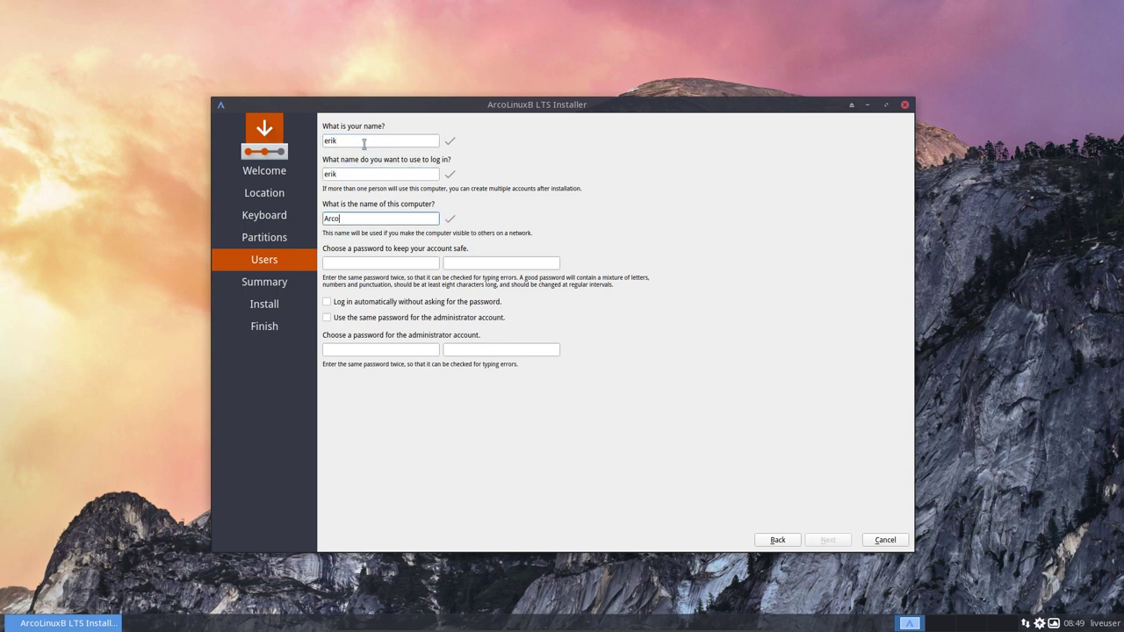
Enter the account password and its confirmation, retyping both until they match
{"action": "key", "text": "Tab"}
{"action": "type", "text": "•••"}
{"action": "key", "text": "Tab"}
{"action": "type", "text": "•••••"}
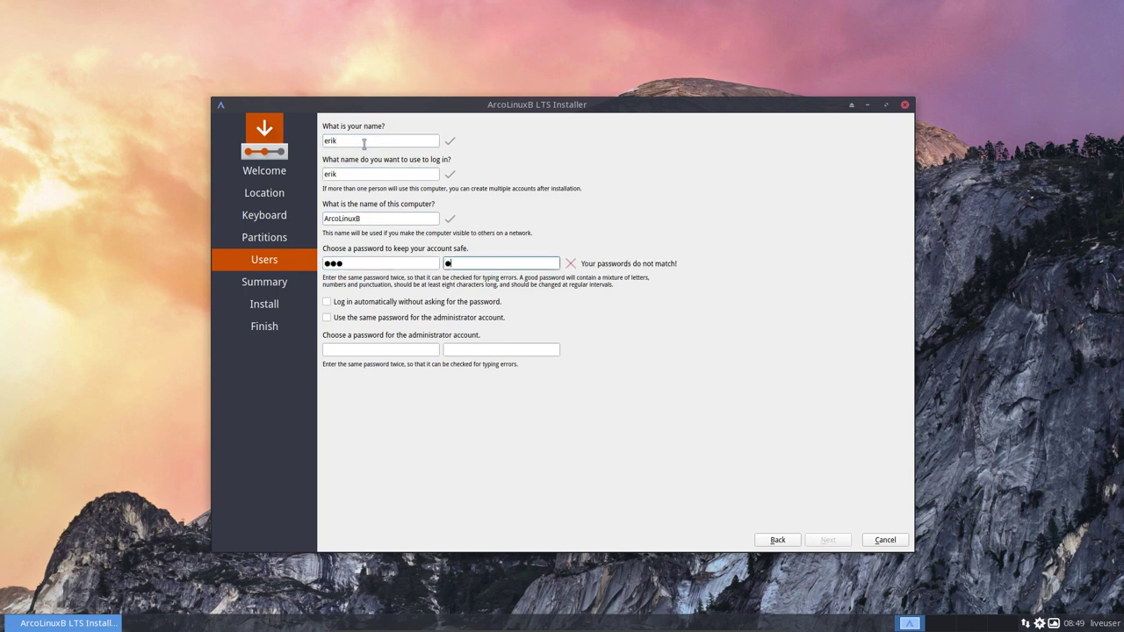
{"action": "key", "text": "shift+Tab"}
{"action": "type", "text": "••••"}
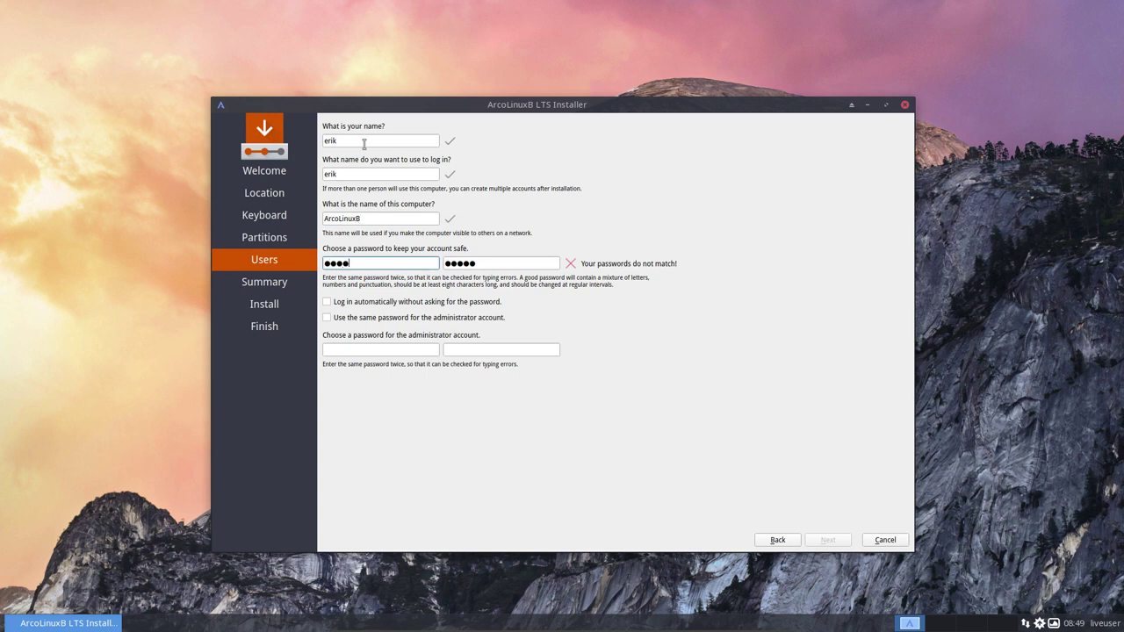
{"action": "key", "text": "Tab"}
{"action": "type", "text": "••••"}
{"action": "key", "text": "Tab"}
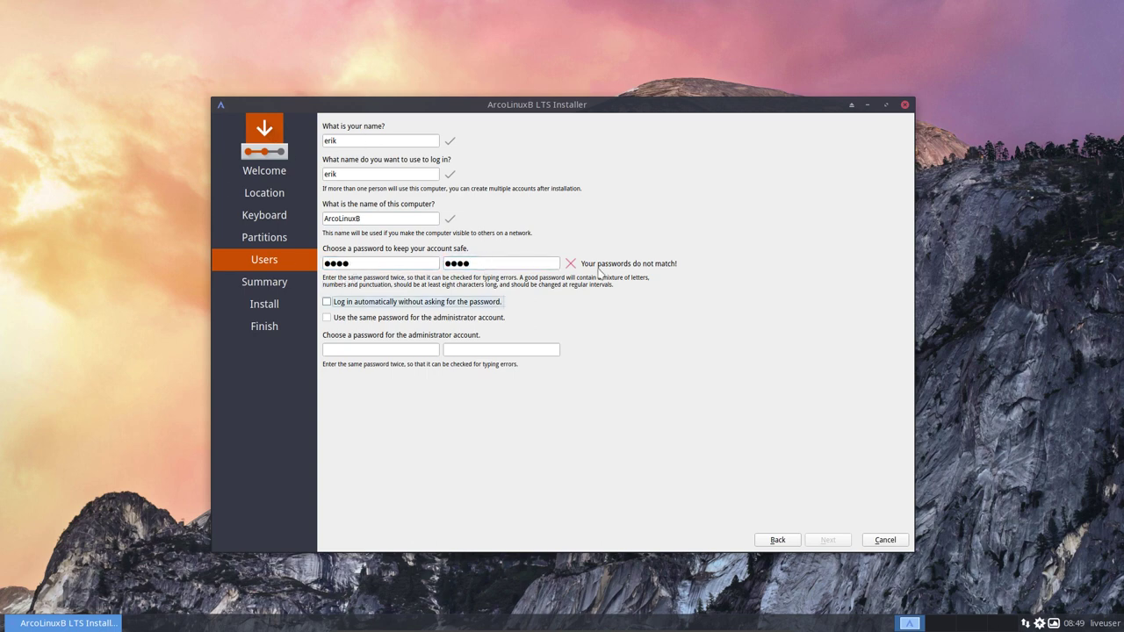
{"action": "key", "text": "shift+Tab"}
{"action": "key", "text": "shift+Tab"}
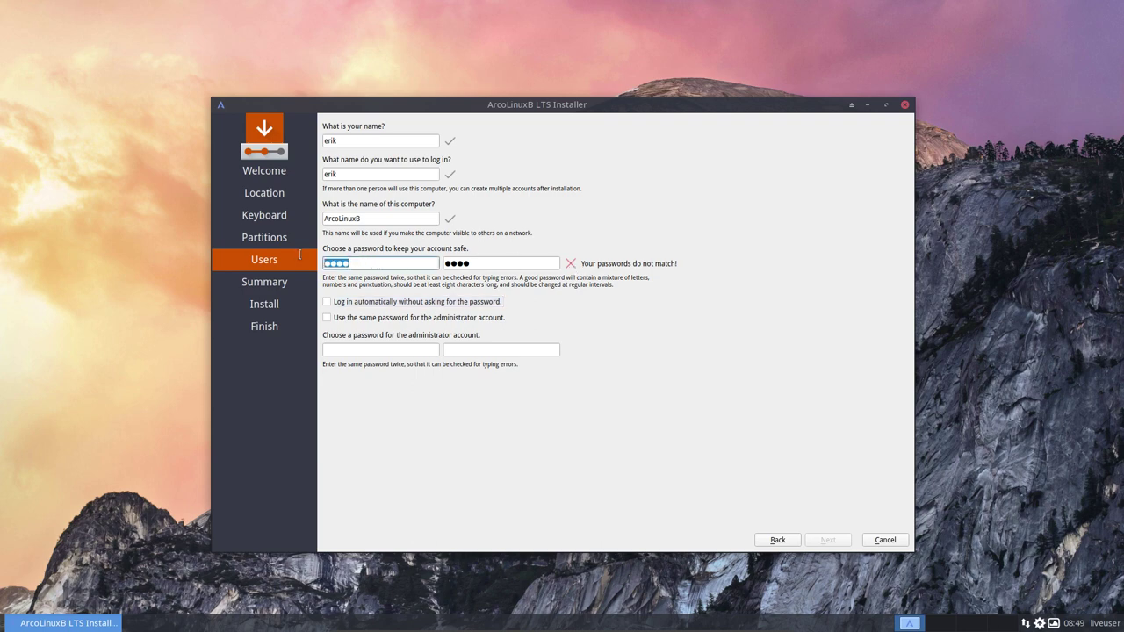
{"action": "type", "text": "••••"}
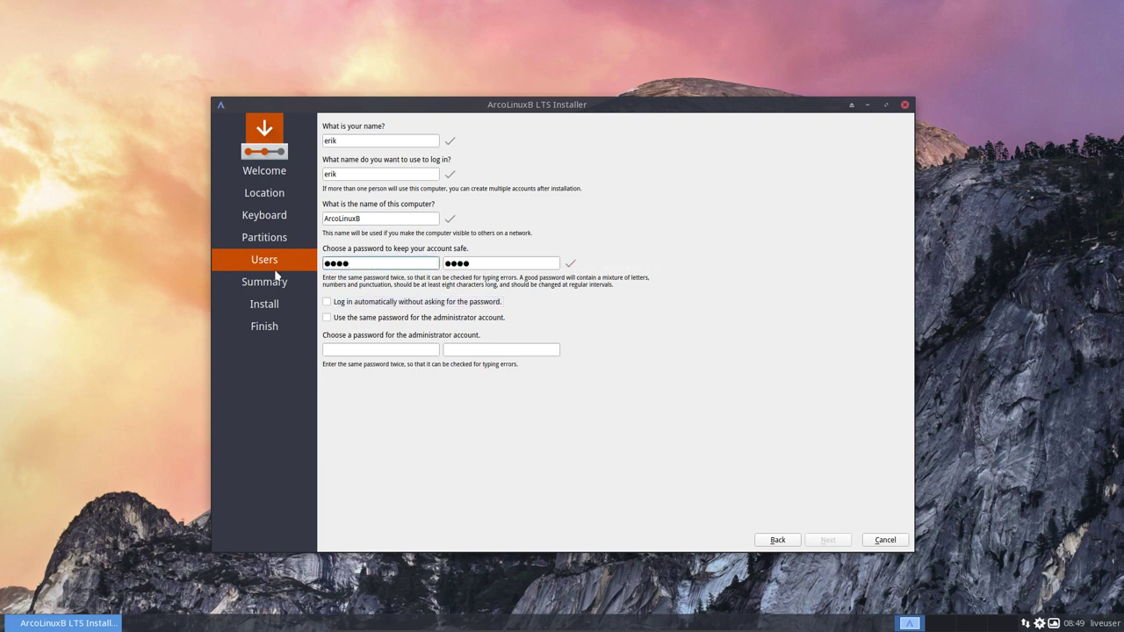
{"action": "key", "text": "Tab"}
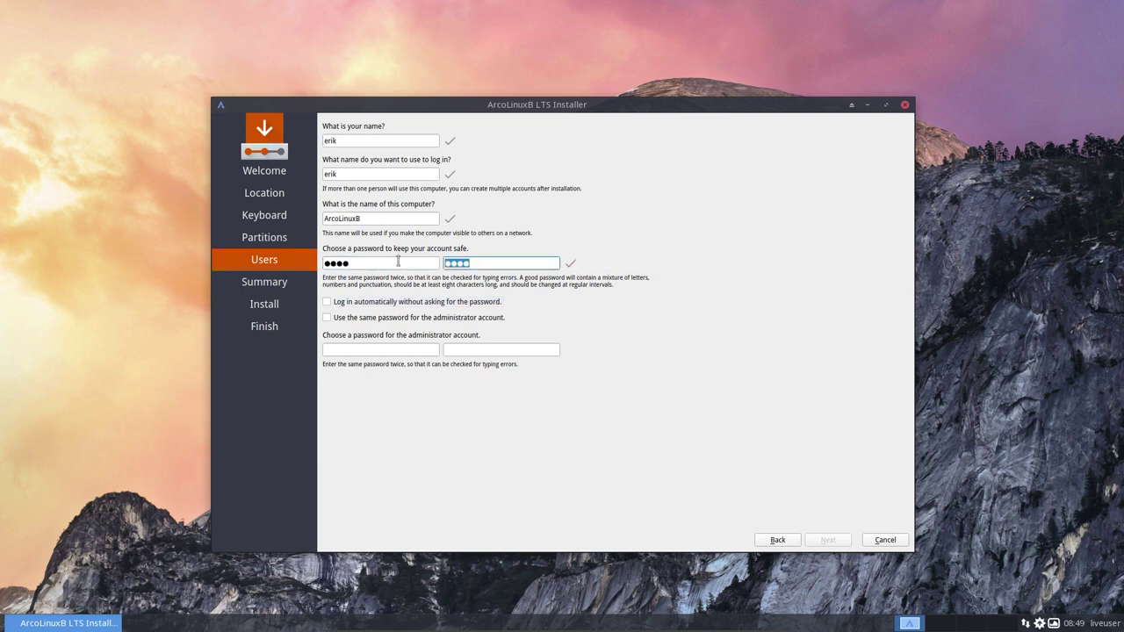
Enable automatic login and the same password for the administrator account, re-enter the password confirmation, and continue to the summary
{"action": "left_click", "coordinate": [378, 302]}
{"action": "left_click", "coordinate": [377, 317]}
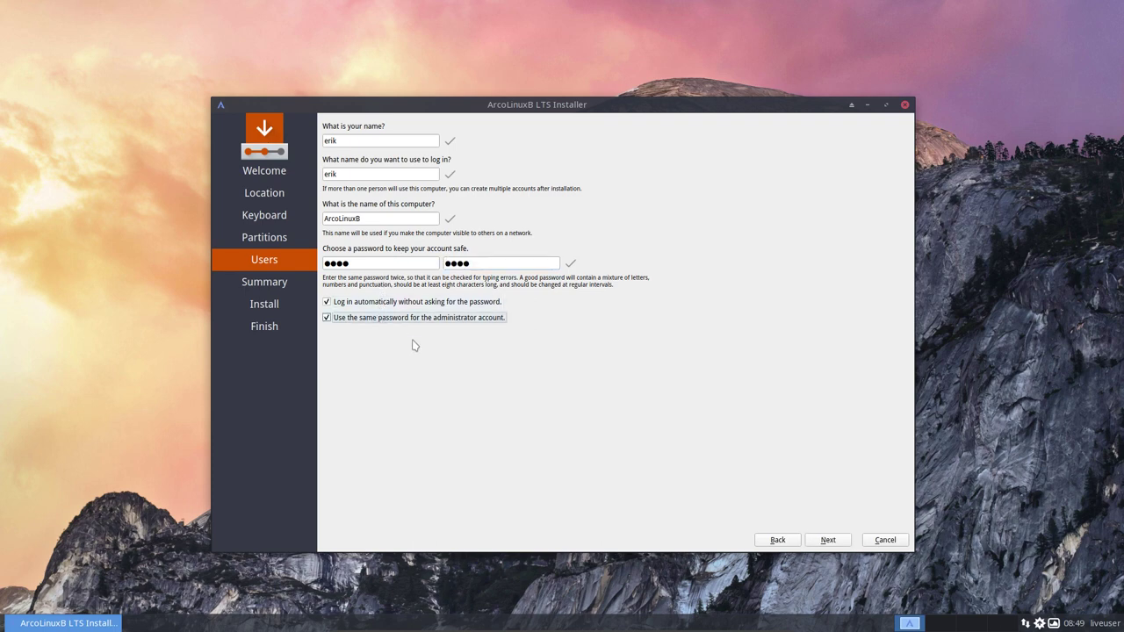
{"action": "double_click", "coordinate": [473, 265]}
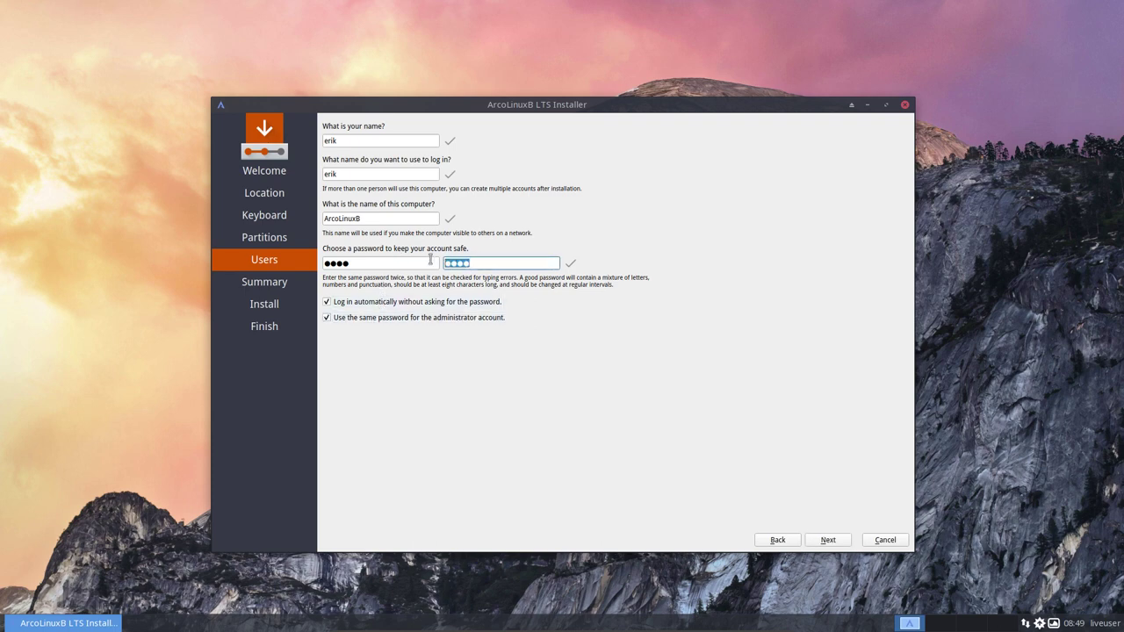
{"action": "type", "text": "••••"}
{"action": "left_click", "coordinate": [824, 541]}
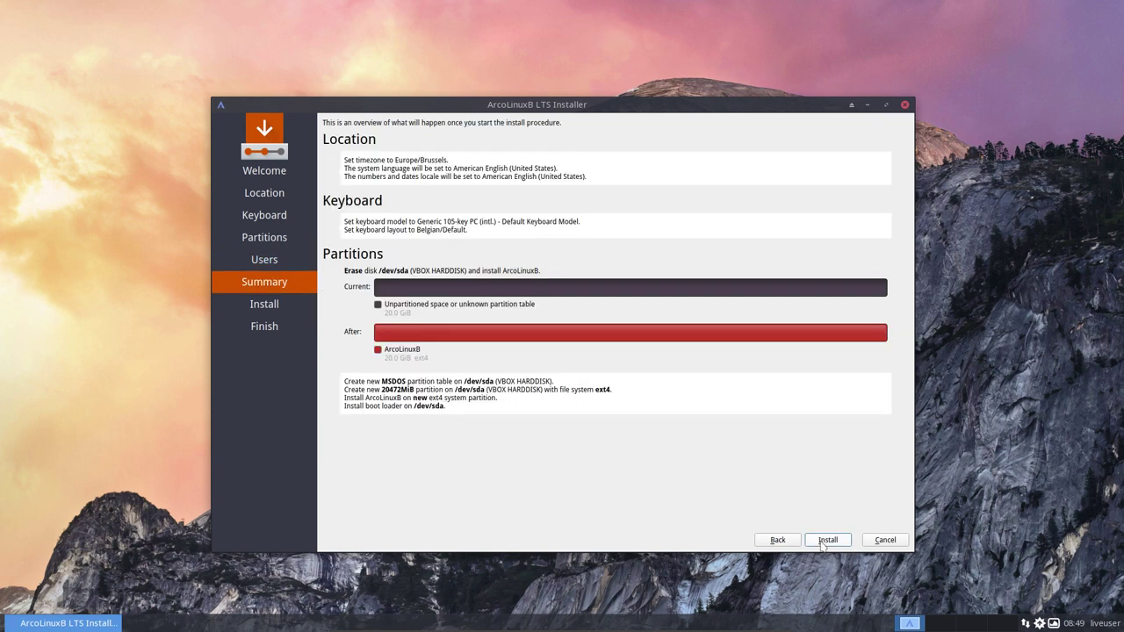
Run the ArcoLinuxB installation, and finish the installer with a restart of the machine
{"action": "left_click", "coordinate": [823, 541]}
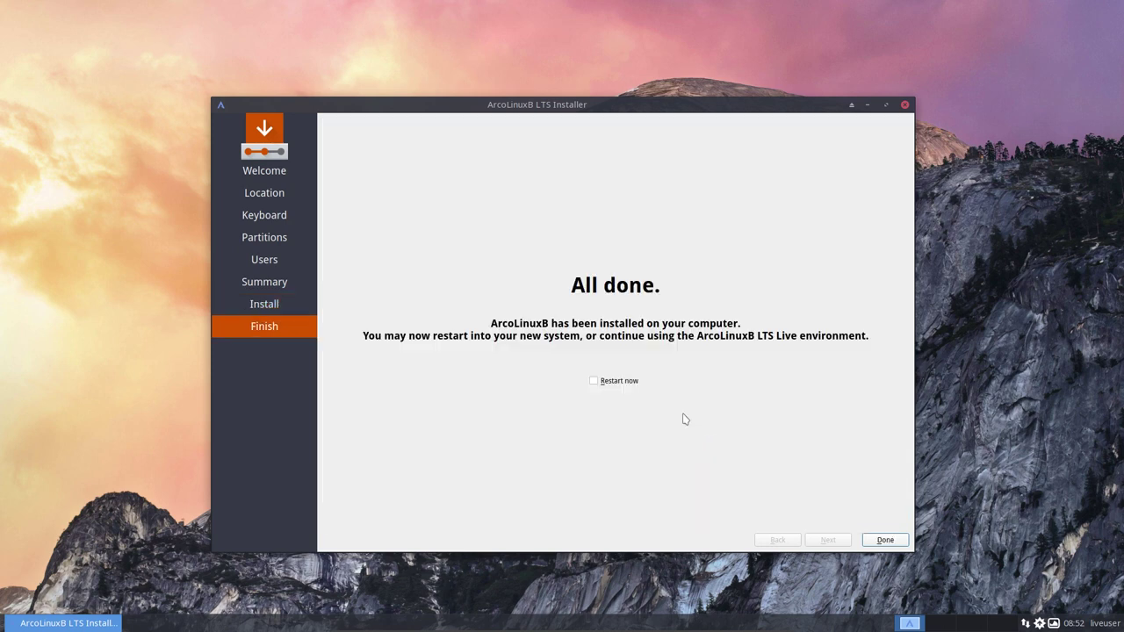
{"action": "left_click", "coordinate": [594, 381]}
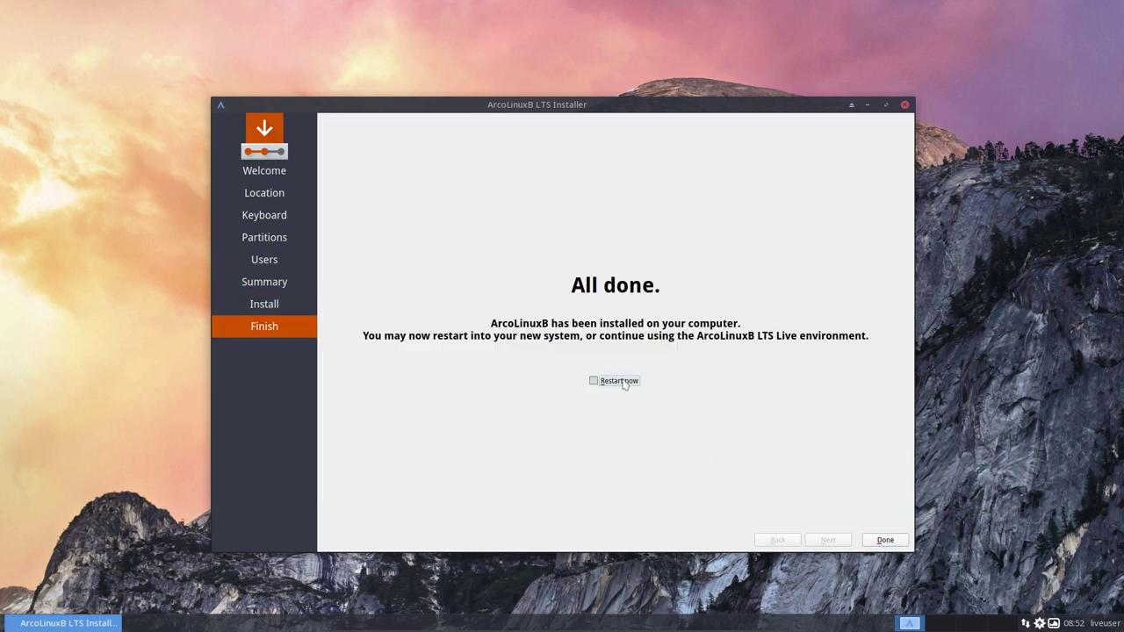
{"action": "left_click", "coordinate": [885, 540]}
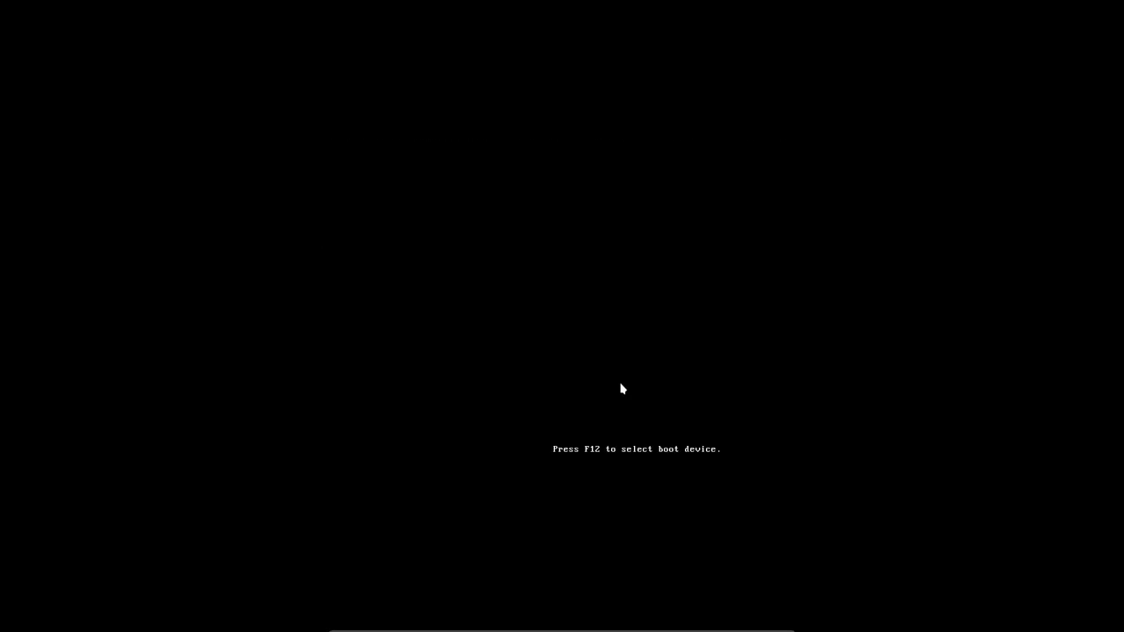
Choose "Boot existing OS" in the ArcoLinux live medium's boot menu
{"action": "key", "text": "Down"}
{"action": "key", "text": "Down"}
{"action": "key", "text": "Down"}
{"action": "key", "text": "Down"}
{"action": "key", "text": "Down"}
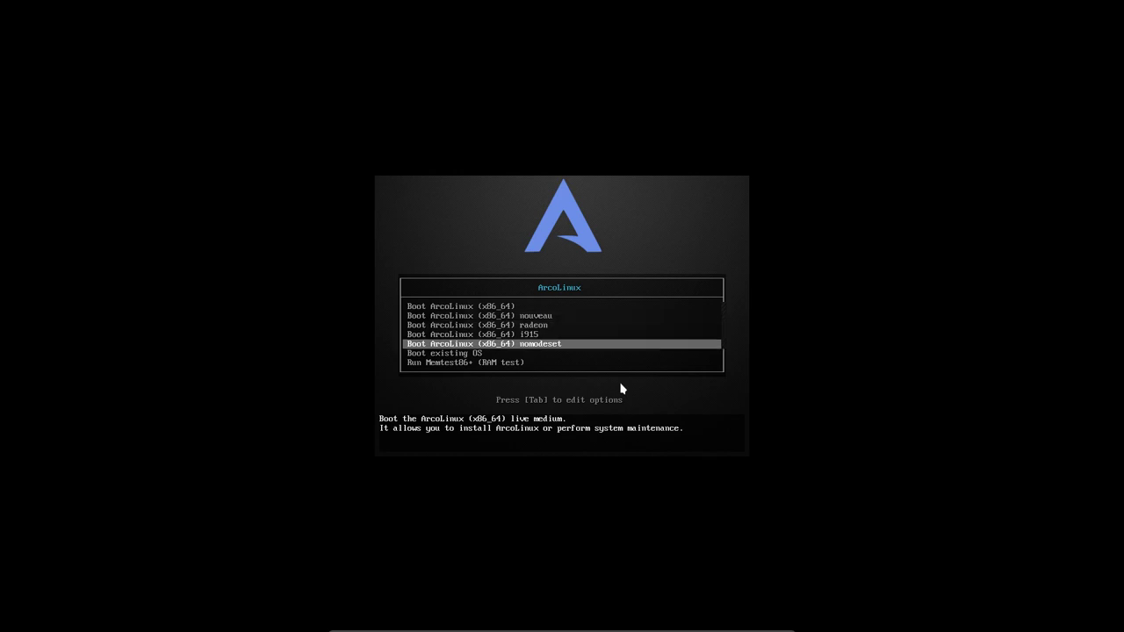
{"action": "key", "text": "Return"}
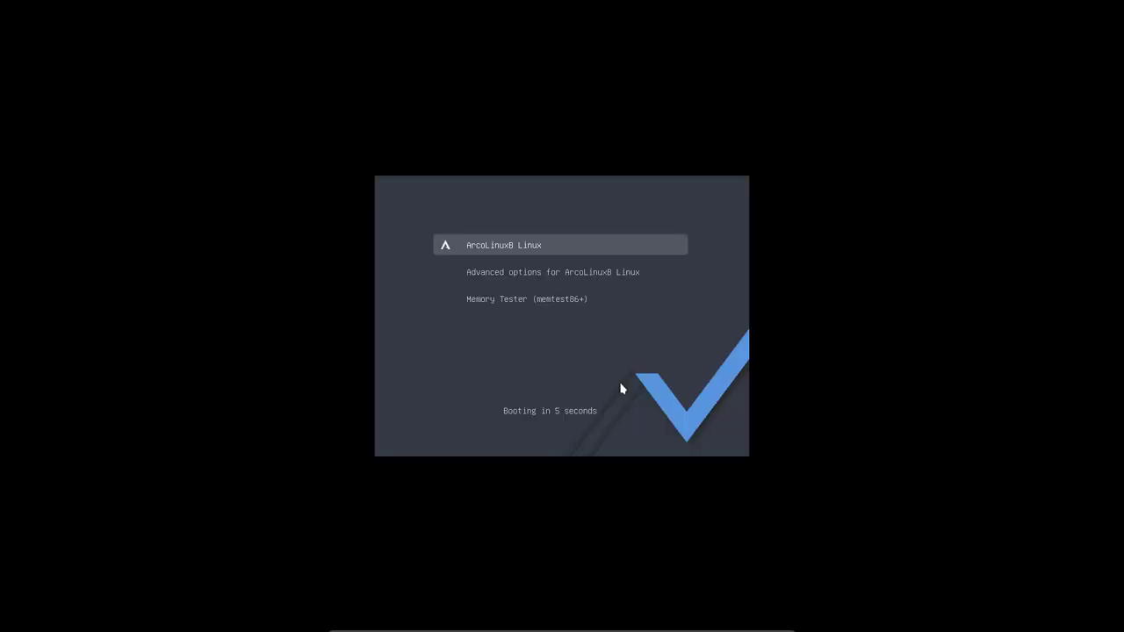
Look through the entries of the installed system's boot menu and boot ArcoLinuxB Linux
{"action": "key", "text": "Down"}
{"action": "key", "text": "Down"}
{"action": "key", "text": "Up"}
{"action": "key", "text": "Up"}
{"action": "key", "text": "Down"}
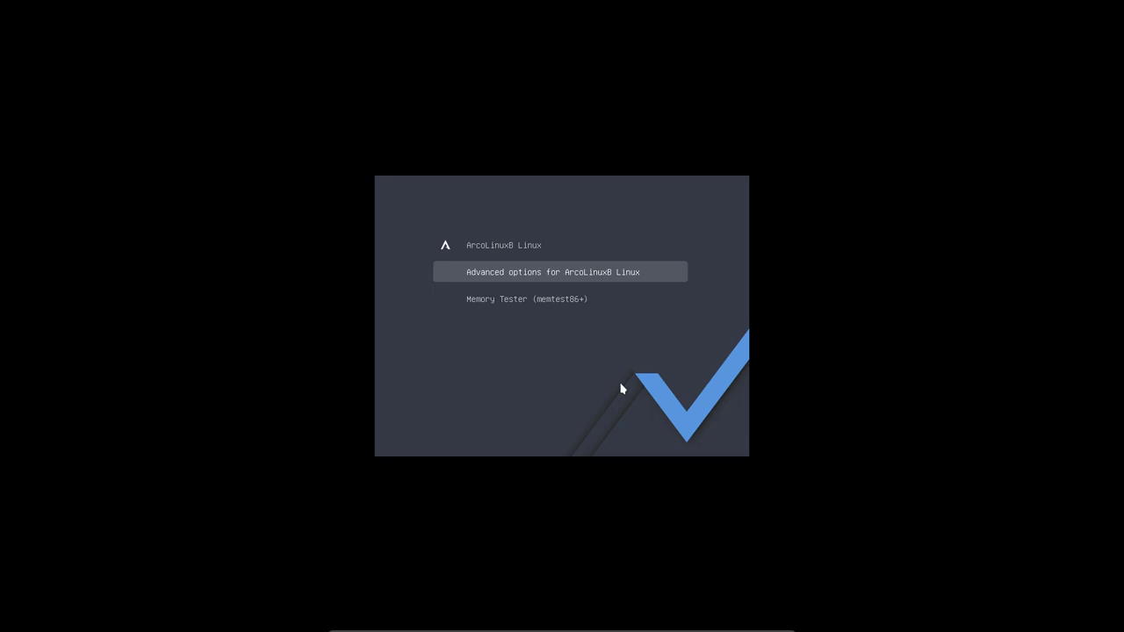
{"action": "key", "text": "Down"}
{"action": "key", "text": "Up"}
{"action": "key", "text": "Up"}
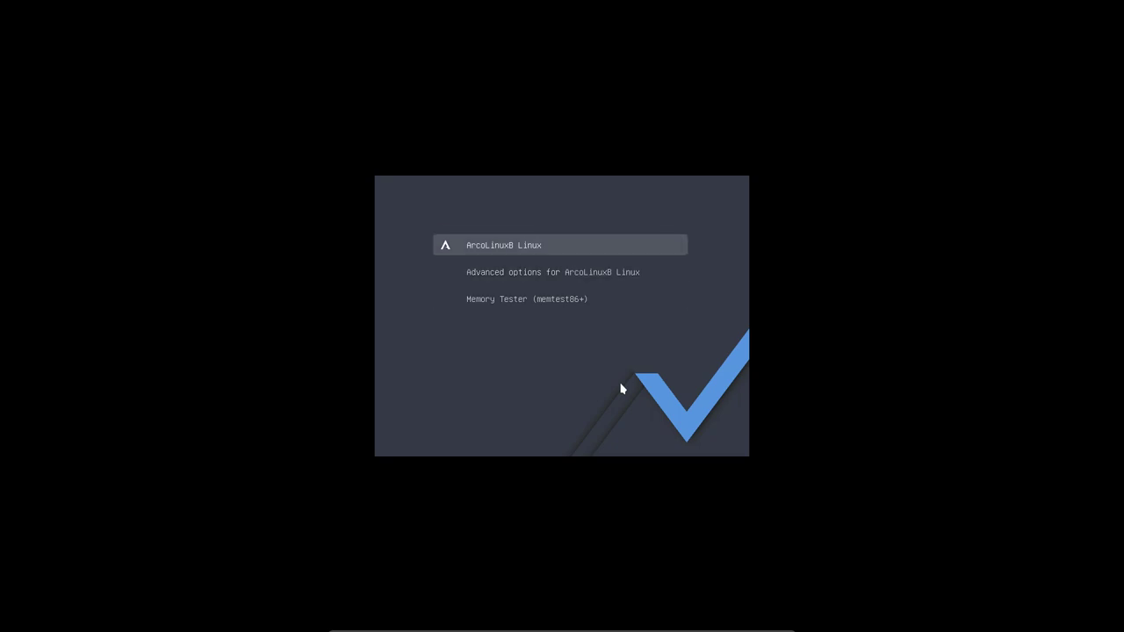
{"action": "key", "text": "Return"}
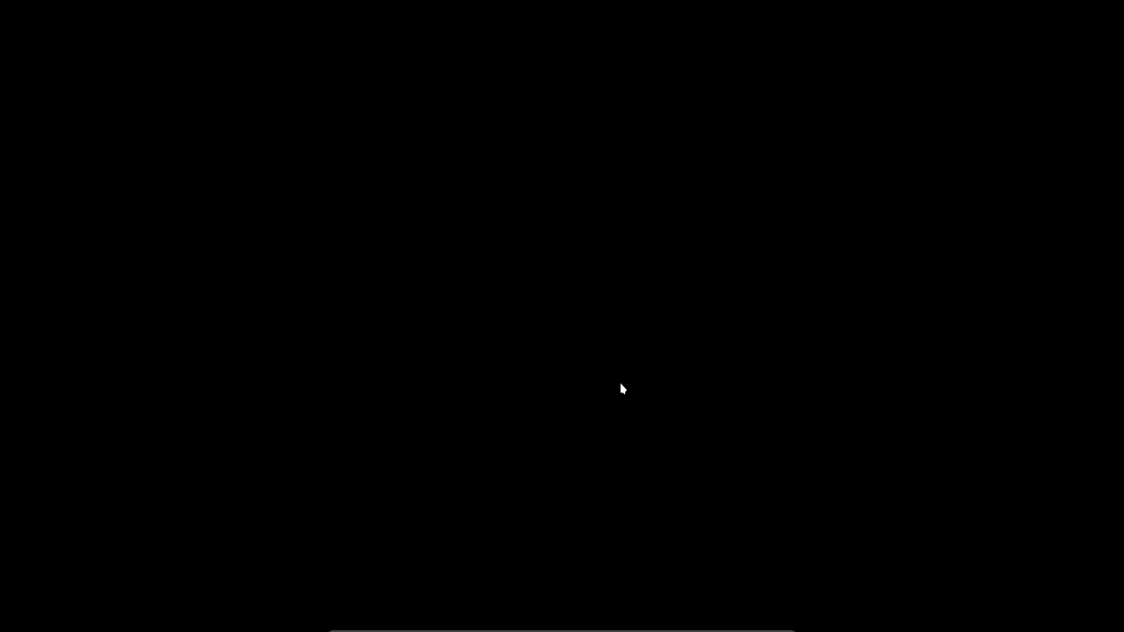
Log in to the installed system with the account password
{"action": "type", "text": "****"}
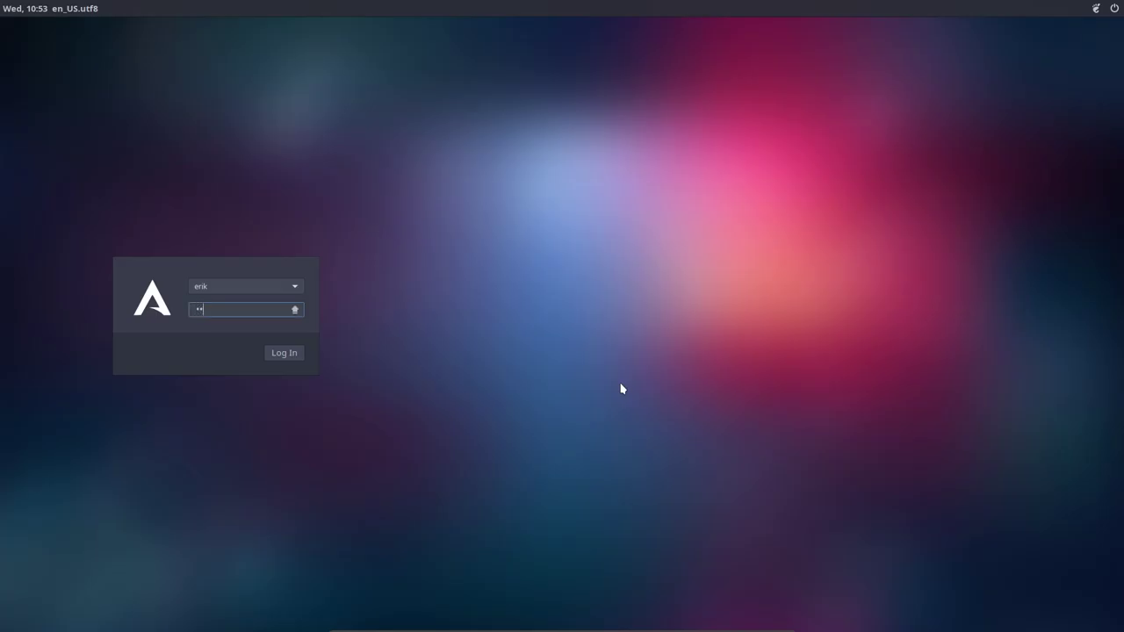
{"action": "key", "text": "Return"}
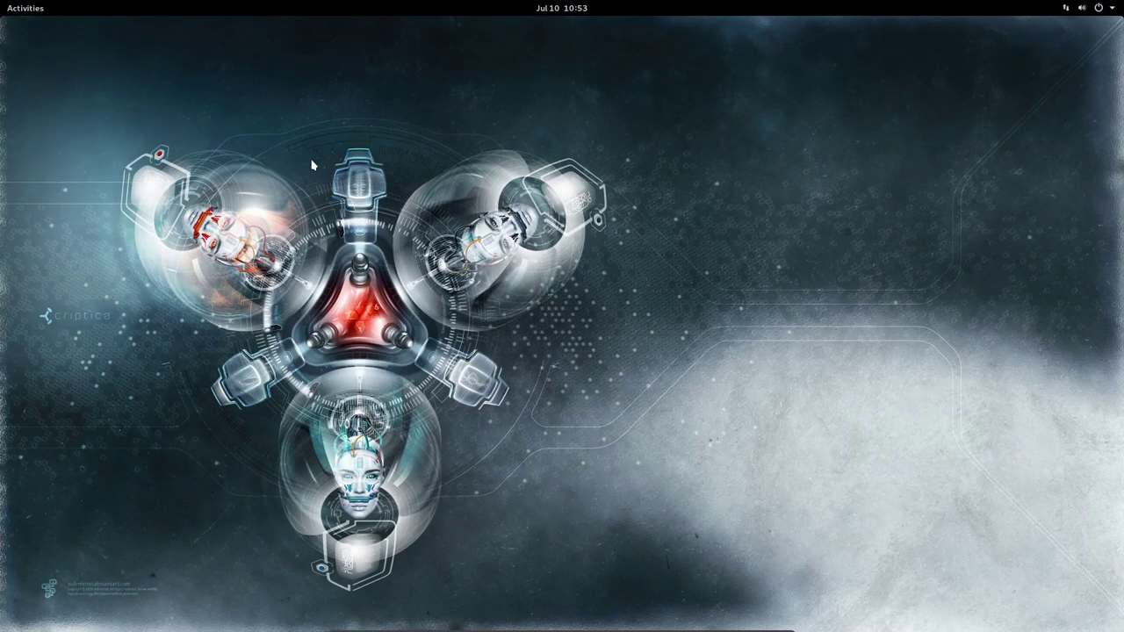
Open Tweaks and enable the Kstatusnotifieritem/appindicator support extension
{"action": "left_click", "coordinate": [13, 11]}
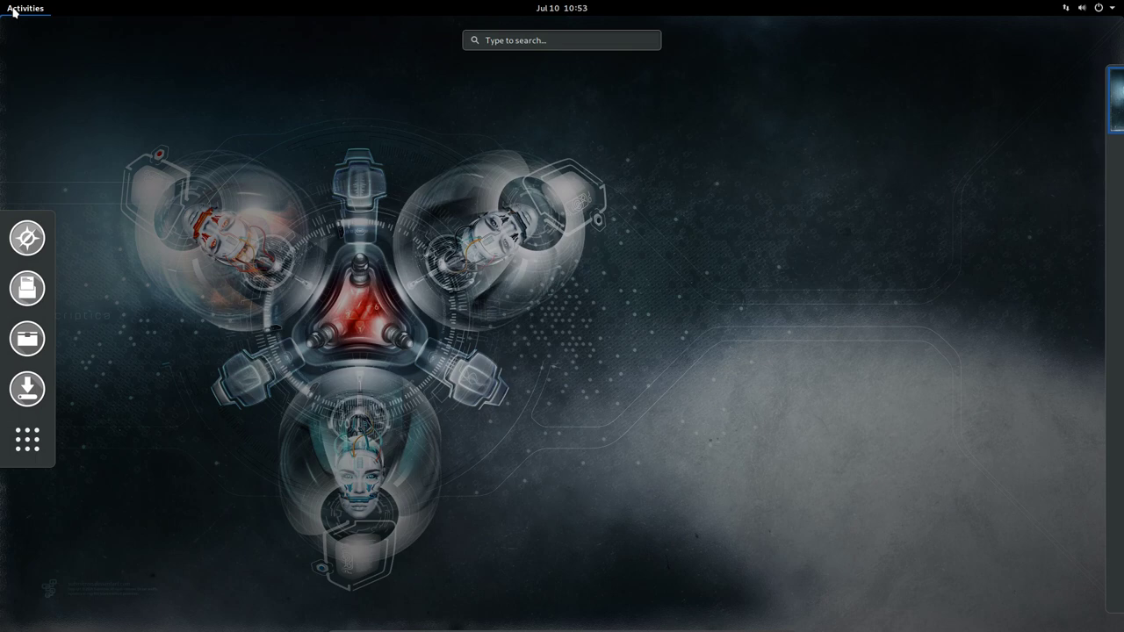
{"action": "type", "text": "TWEAK"}
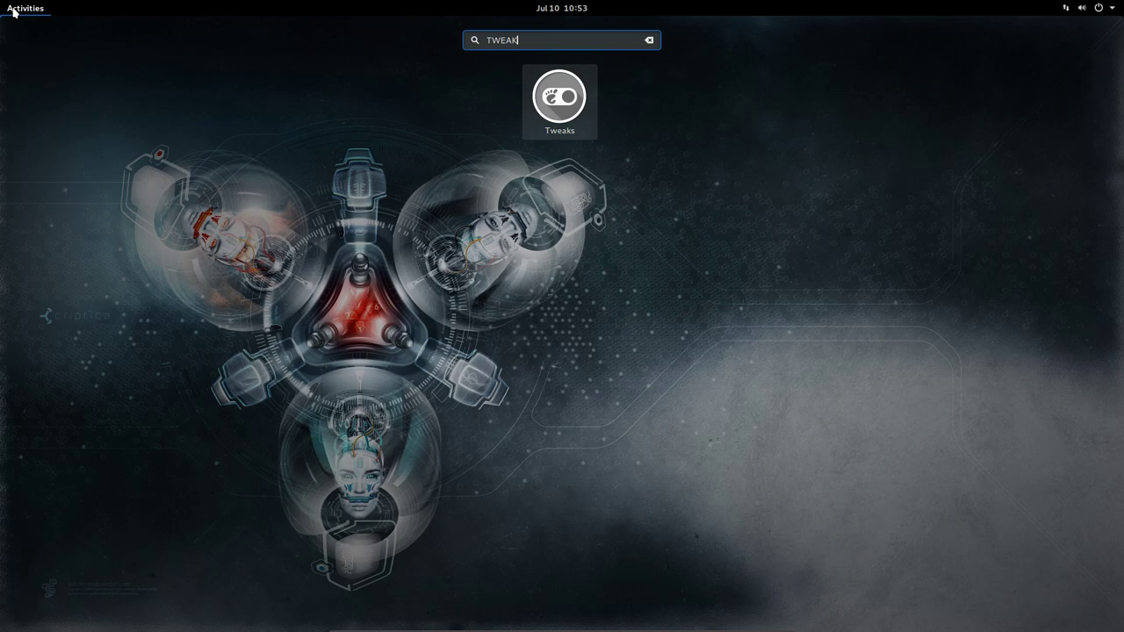
{"action": "key", "text": "Return"}
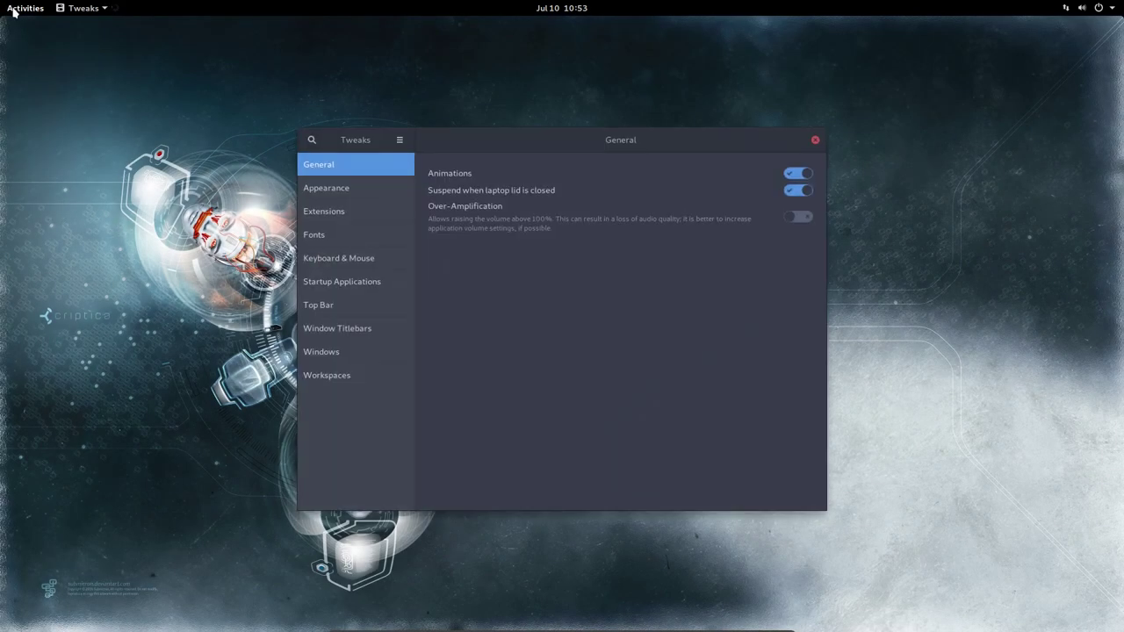
{"action": "left_click", "coordinate": [357, 220]}
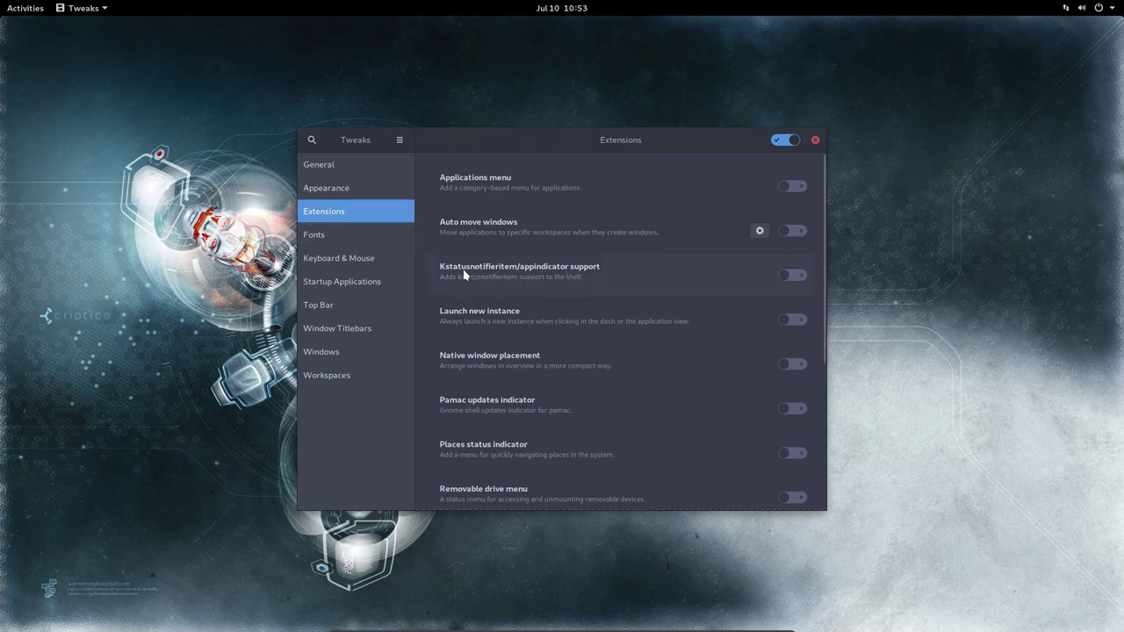
{"action": "left_click", "coordinate": [793, 278]}
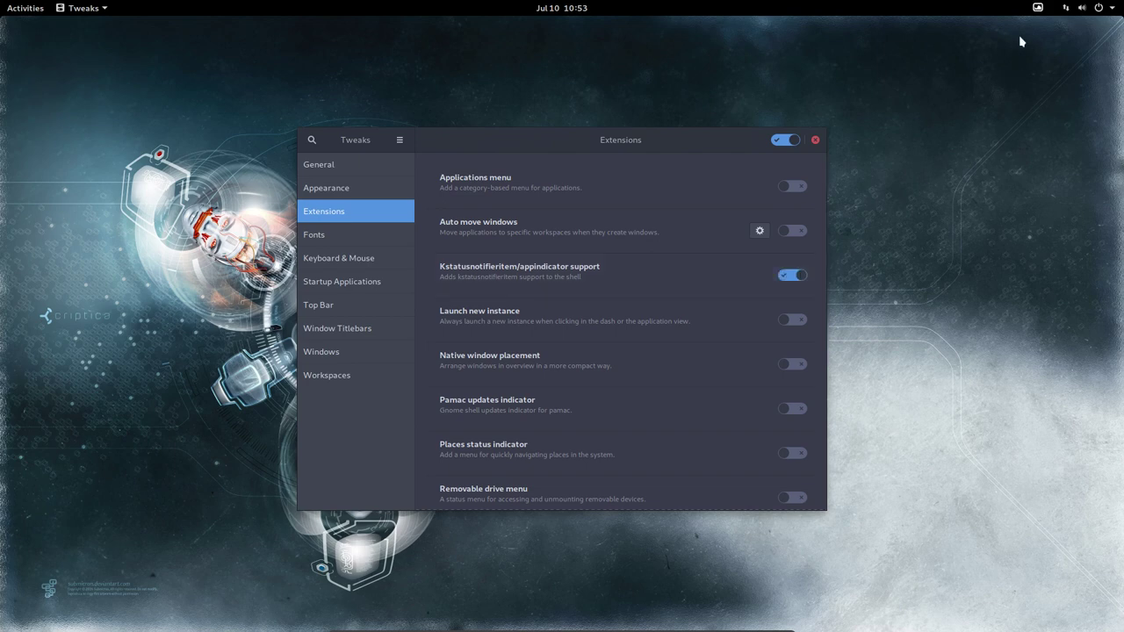
Test the appindicator extension by switching it off and on, then close Tweaks and open the wallpaper indicator's menu
{"action": "left_click", "coordinate": [786, 277]}
{"action": "left_click", "coordinate": [796, 279]}
{"action": "left_click", "coordinate": [814, 141]}
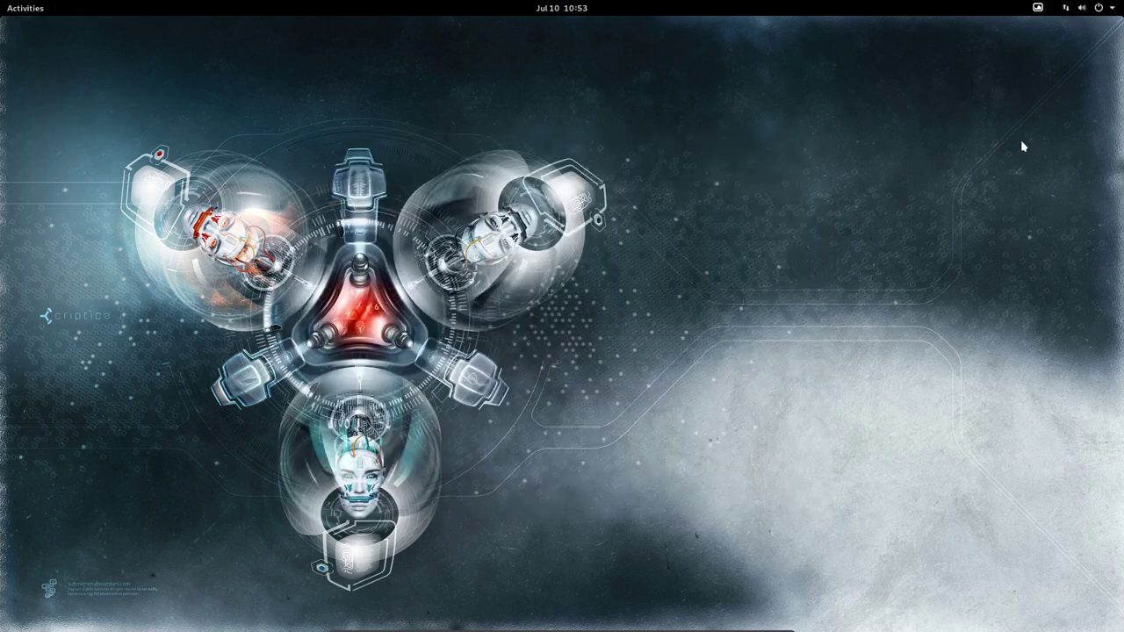
{"action": "left_click", "coordinate": [1037, 8]}
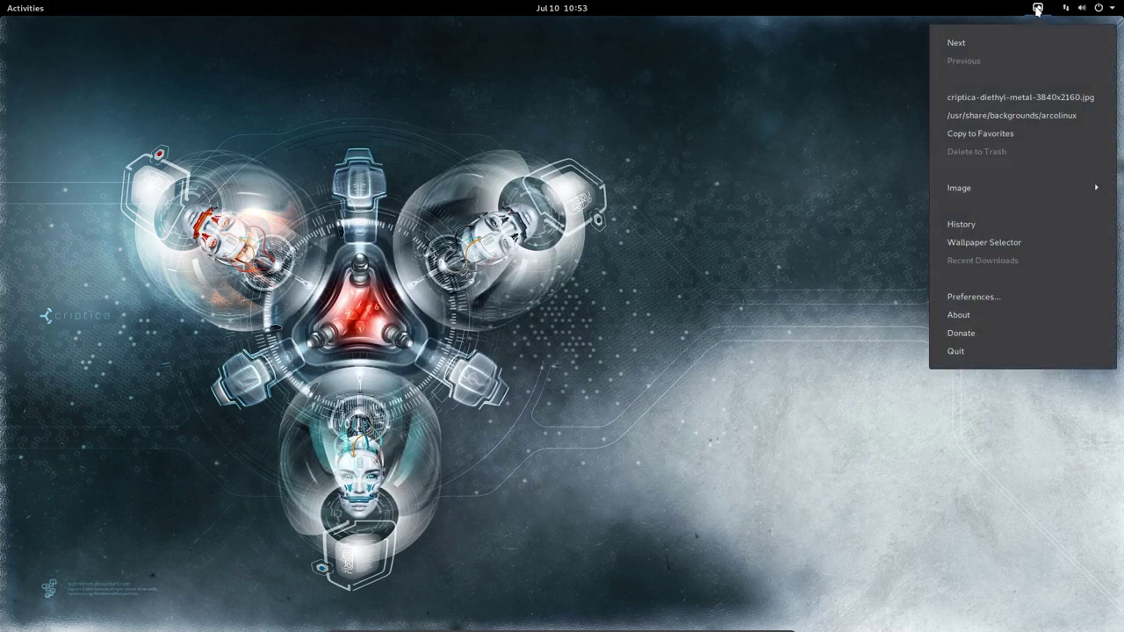